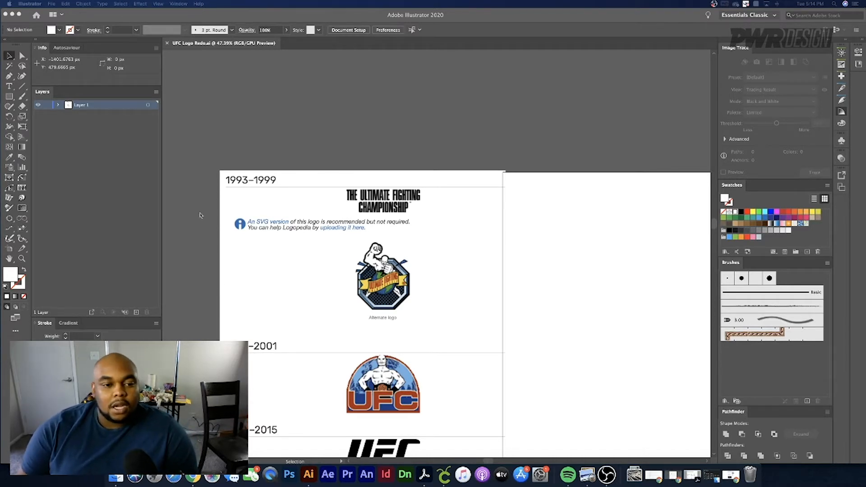
- Look over the whole UFC logo timeline on the reference sheet, from the 1993–1999 section to 2015–present and back
{"action": "scroll", "coordinate": [379, 254], "scroll_direction": "down", "scroll_amount": 8}
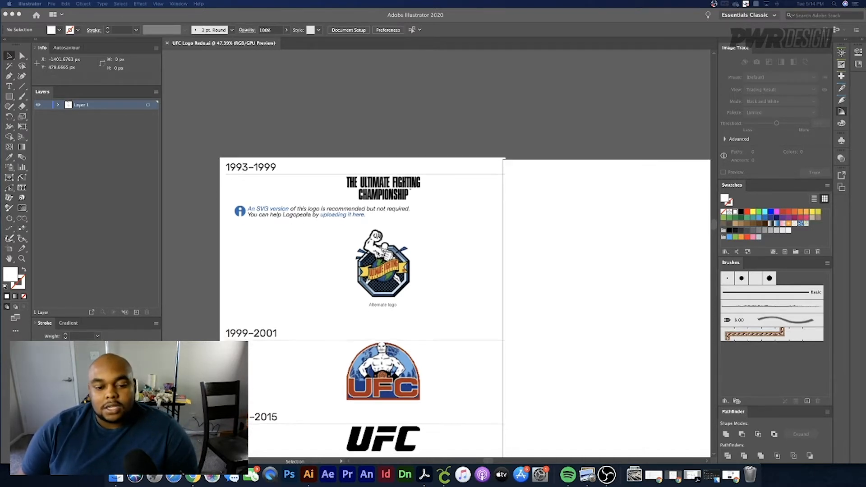
{"action": "scroll", "coordinate": [379, 253], "scroll_direction": "down", "scroll_amount": 8}
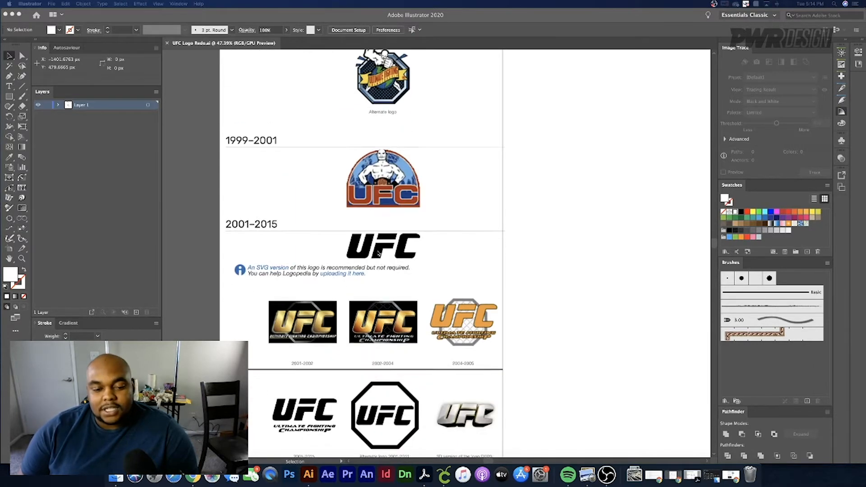
{"action": "scroll", "coordinate": [378, 253], "scroll_direction": "down", "scroll_amount": 5}
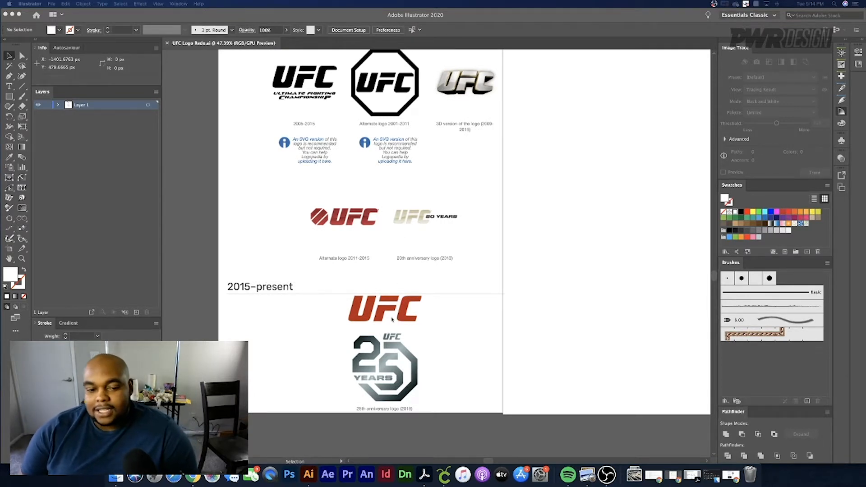
{"action": "scroll", "coordinate": [394, 317], "scroll_direction": "down", "scroll_amount": 1}
{"action": "scroll", "coordinate": [391, 319], "scroll_direction": "up", "scroll_amount": 1}
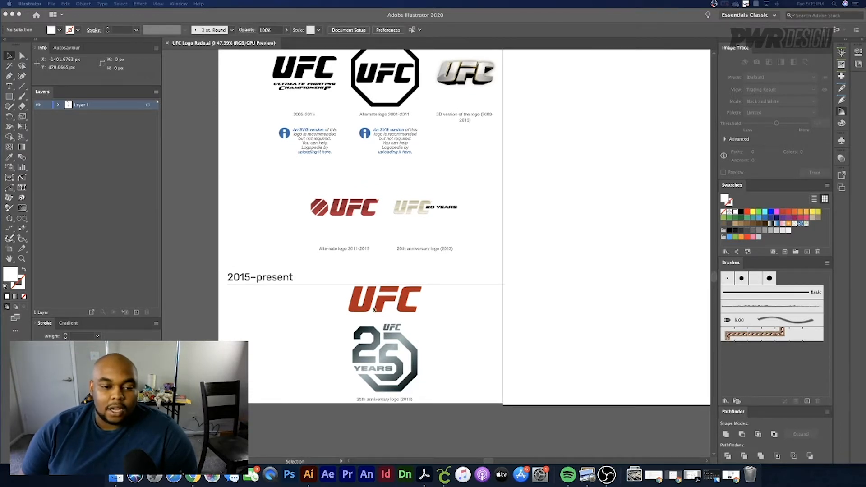
{"action": "scroll", "coordinate": [374, 309], "scroll_direction": "up", "scroll_amount": 7}
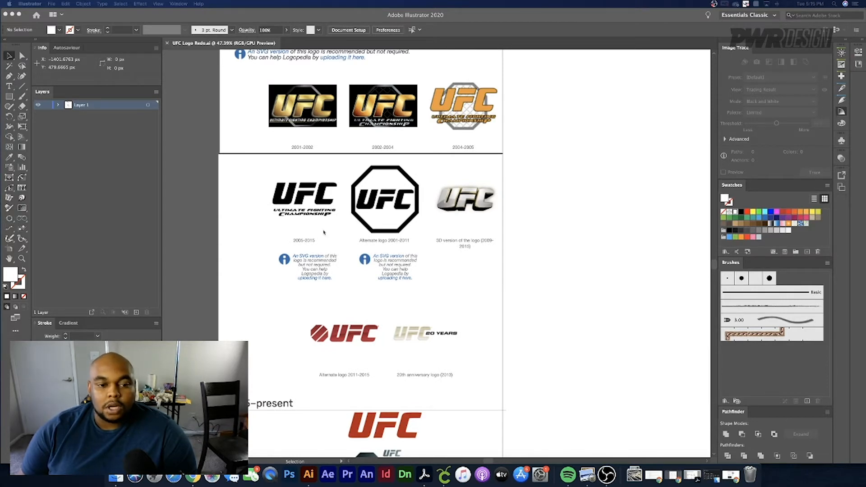
{"action": "scroll", "coordinate": [300, 209], "scroll_direction": "up", "scroll_amount": 3}
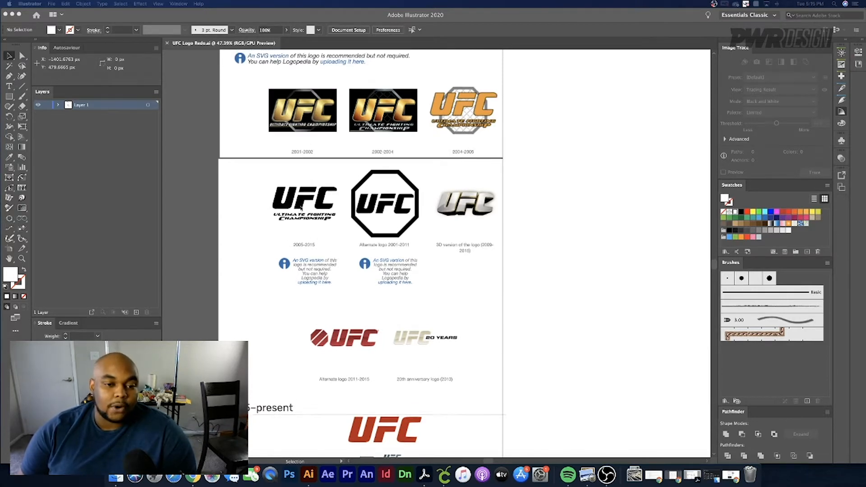
{"action": "scroll", "coordinate": [300, 209], "scroll_direction": "up", "scroll_amount": 12}
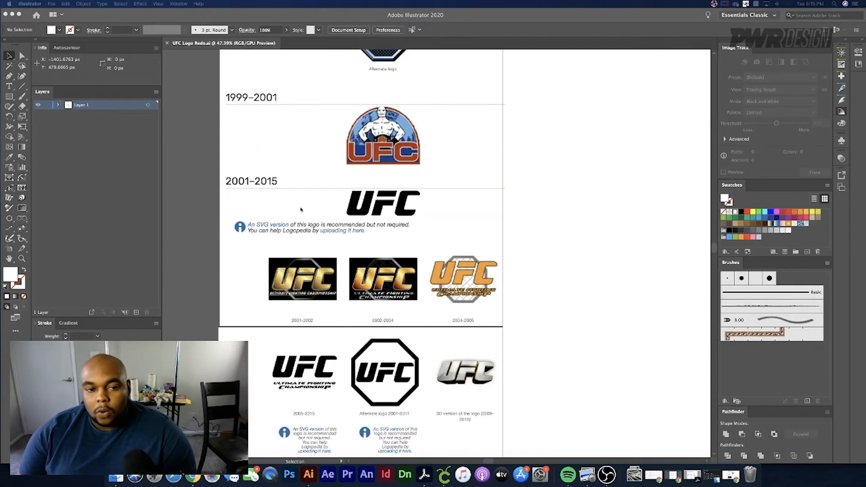
{"action": "scroll", "coordinate": [301, 208], "scroll_direction": "up", "scroll_amount": 5}
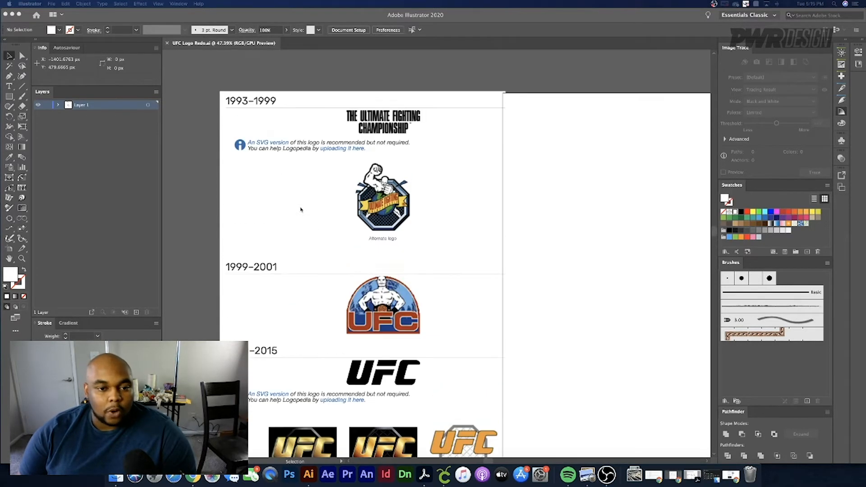
{"action": "scroll", "coordinate": [300, 209], "scroll_direction": "down", "scroll_amount": 6}
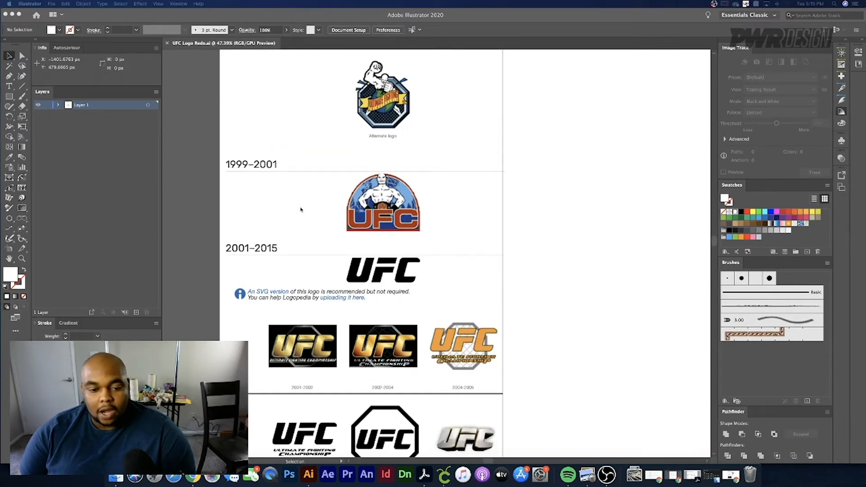
{"action": "scroll", "coordinate": [301, 208], "scroll_direction": "up", "scroll_amount": 3}
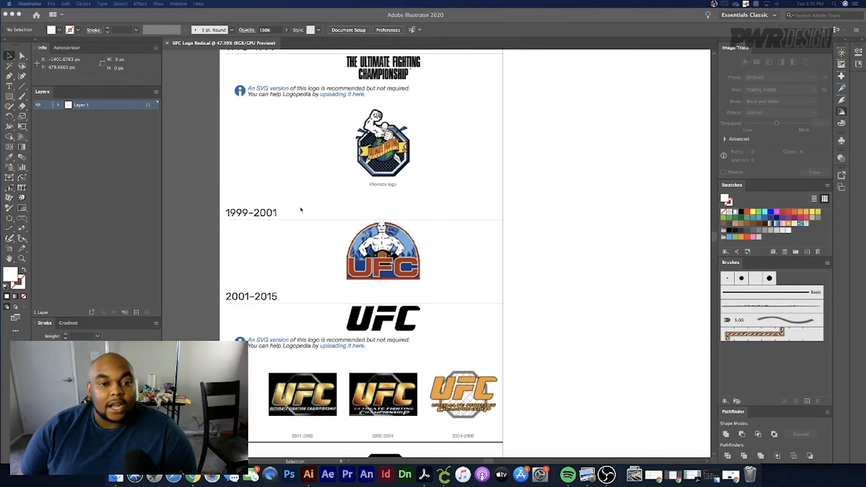
{"action": "scroll", "coordinate": [300, 209], "scroll_direction": "up", "scroll_amount": 3}
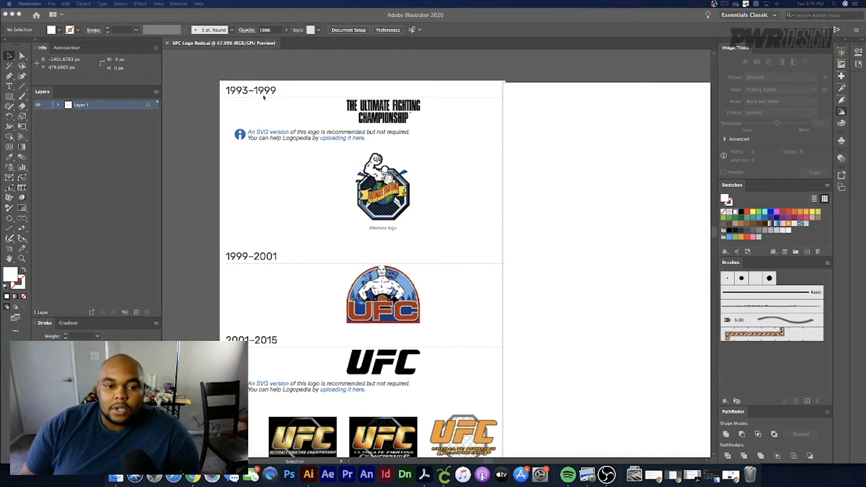
{"action": "scroll", "coordinate": [264, 97], "scroll_direction": "up", "scroll_amount": 1}
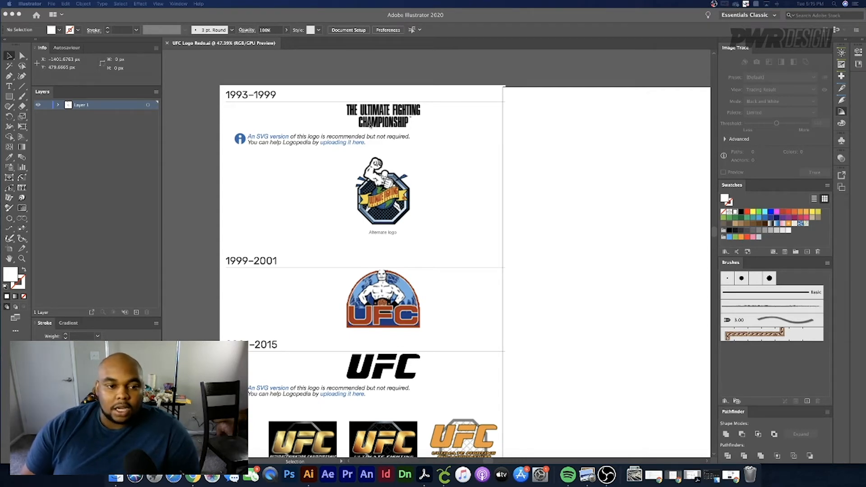
- Examine the 1993–1999 wordmark and alternate octagon logo and the 1999–2001 emblem up close
{"action": "scroll", "coordinate": [360, 141], "scroll_direction": "up", "scroll_amount": 3}
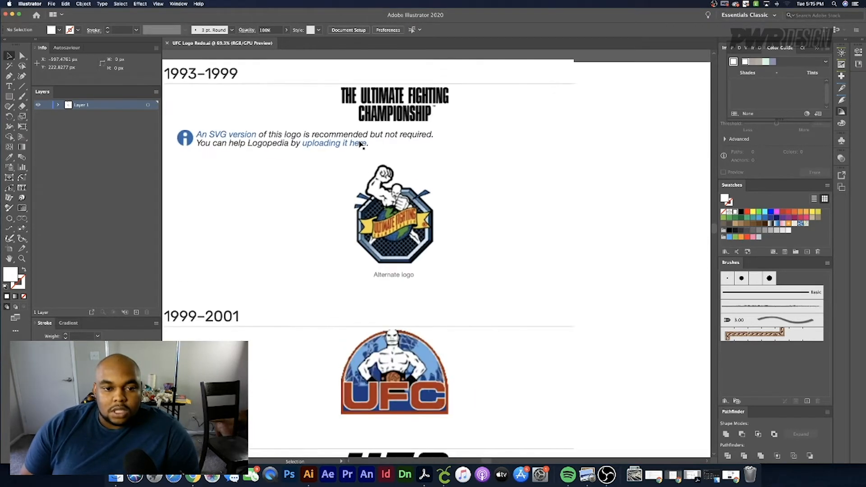
{"action": "scroll", "coordinate": [397, 161], "scroll_direction": "up", "scroll_amount": 2}
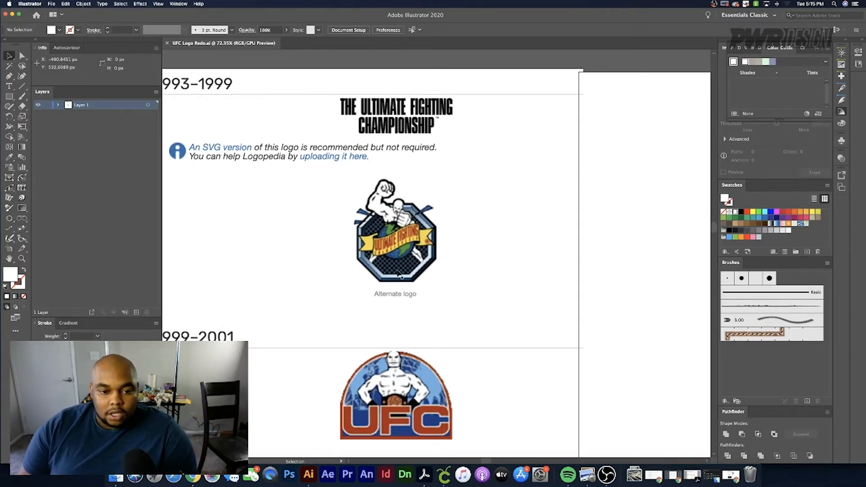
{"action": "scroll", "coordinate": [398, 266], "scroll_direction": "down", "scroll_amount": 1}
{"action": "scroll", "coordinate": [383, 212], "scroll_direction": "up", "scroll_amount": 3}
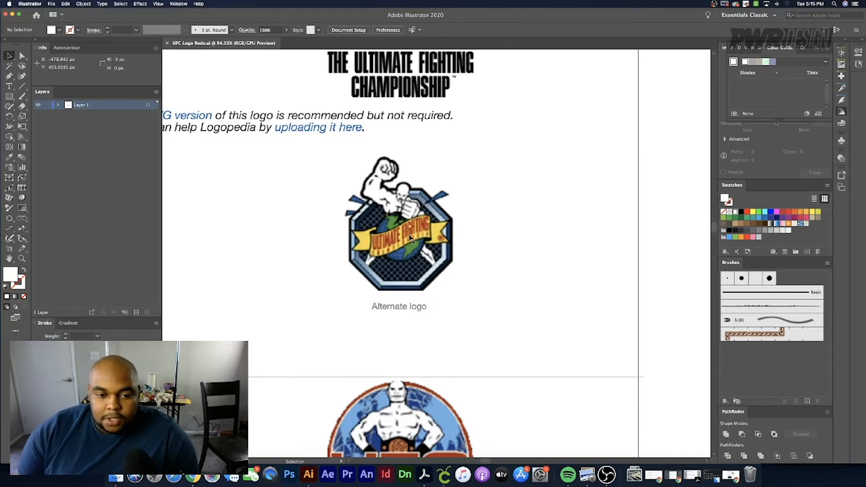
{"action": "scroll", "coordinate": [425, 291], "scroll_direction": "down", "scroll_amount": 4}
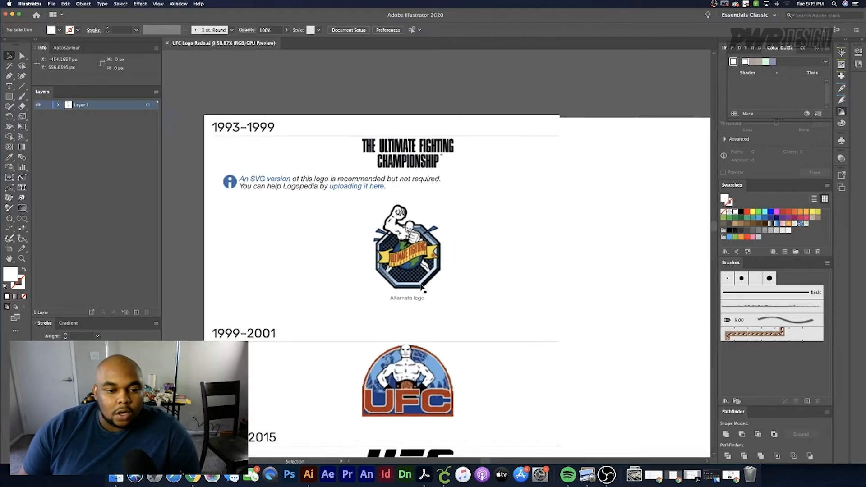
{"action": "scroll", "coordinate": [418, 298], "scroll_direction": "up", "scroll_amount": 5}
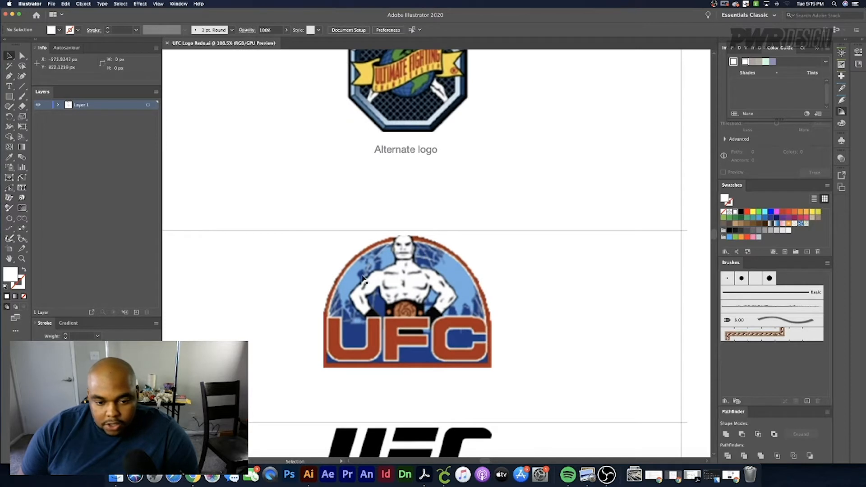
{"action": "scroll", "coordinate": [396, 306], "scroll_direction": "down", "scroll_amount": 1}
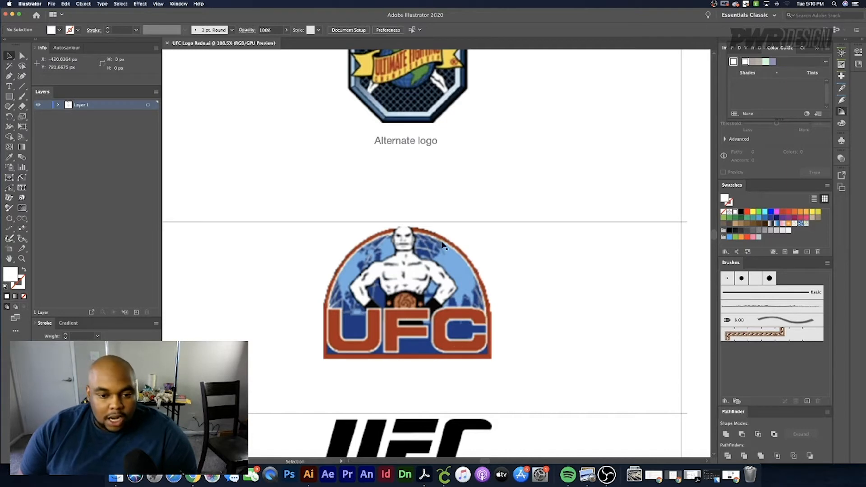
{"action": "scroll", "coordinate": [420, 321], "scroll_direction": "down", "scroll_amount": 4}
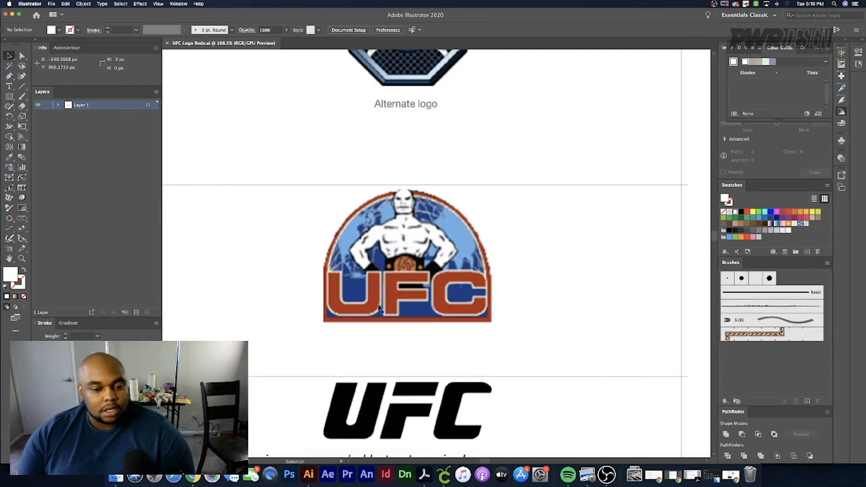
- Examine the black 2001–2015 UFC wordmark and its 2001–2002, 2002–2004 and 2004–2005 versions
{"action": "scroll", "coordinate": [353, 313], "scroll_direction": "down", "scroll_amount": 5}
{"action": "scroll", "coordinate": [347, 307], "scroll_direction": "down", "scroll_amount": 2}
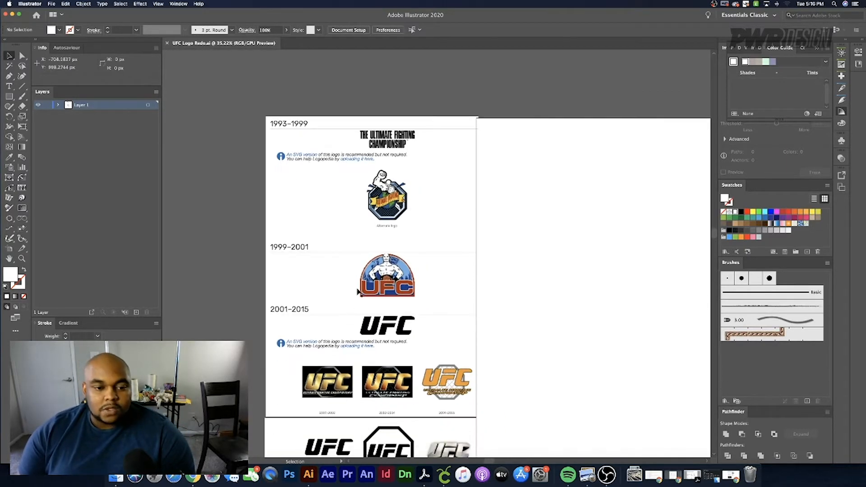
{"action": "scroll", "coordinate": [387, 333], "scroll_direction": "up", "scroll_amount": 3}
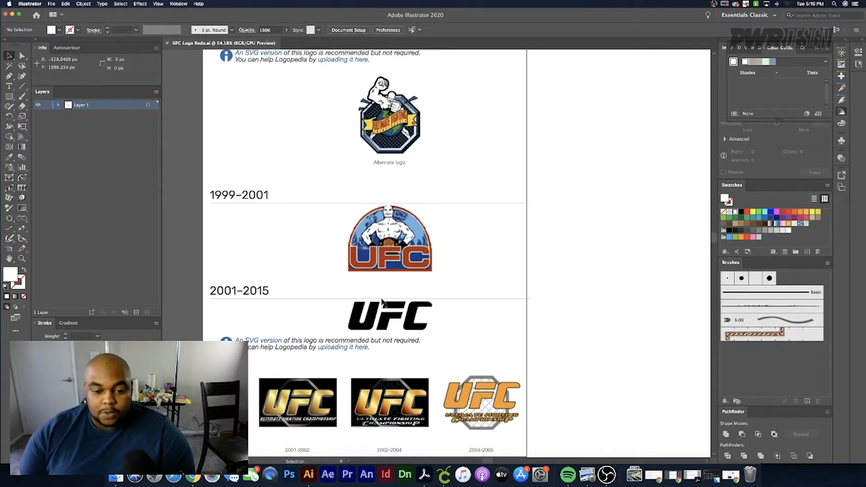
{"action": "scroll", "coordinate": [382, 302], "scroll_direction": "up", "scroll_amount": 2}
{"action": "scroll", "coordinate": [382, 303], "scroll_direction": "up", "scroll_amount": 4}
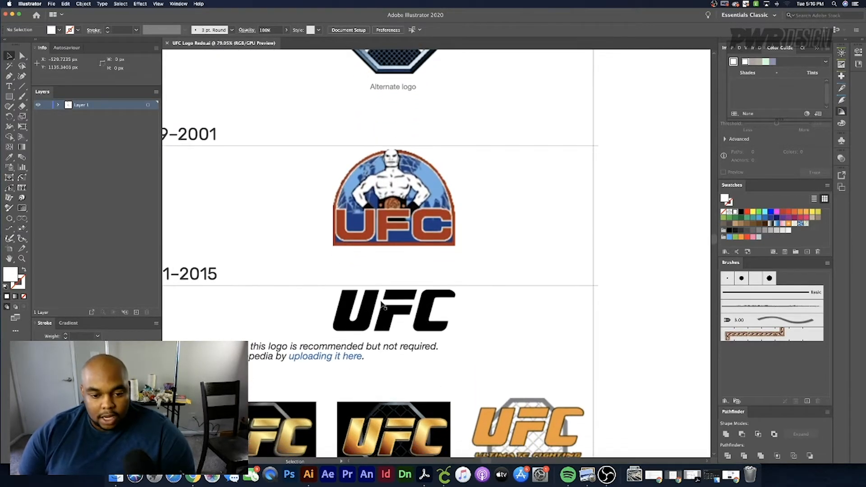
{"action": "scroll", "coordinate": [382, 303], "scroll_direction": "down", "scroll_amount": 1}
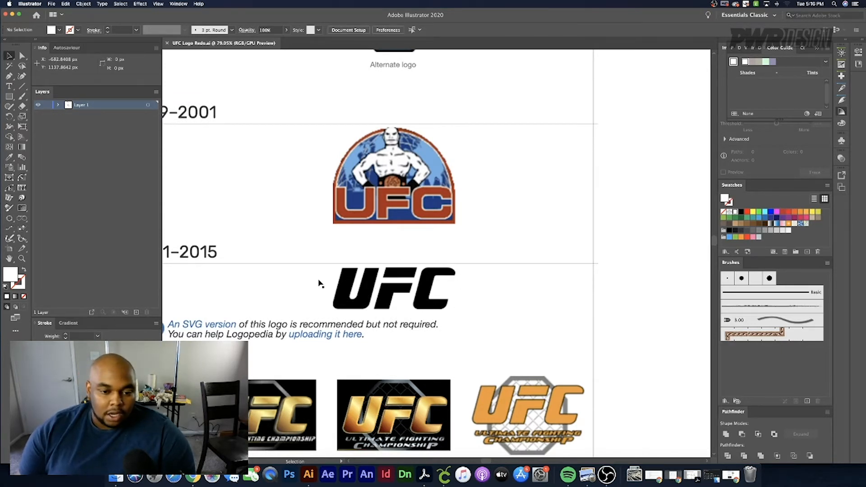
{"action": "scroll", "coordinate": [317, 283], "scroll_direction": "down", "scroll_amount": 2}
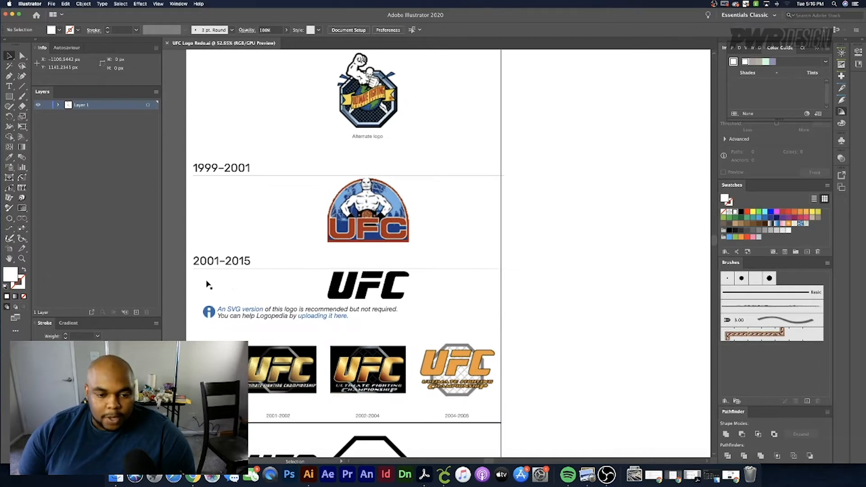
{"action": "scroll", "coordinate": [208, 285], "scroll_direction": "up", "scroll_amount": 1}
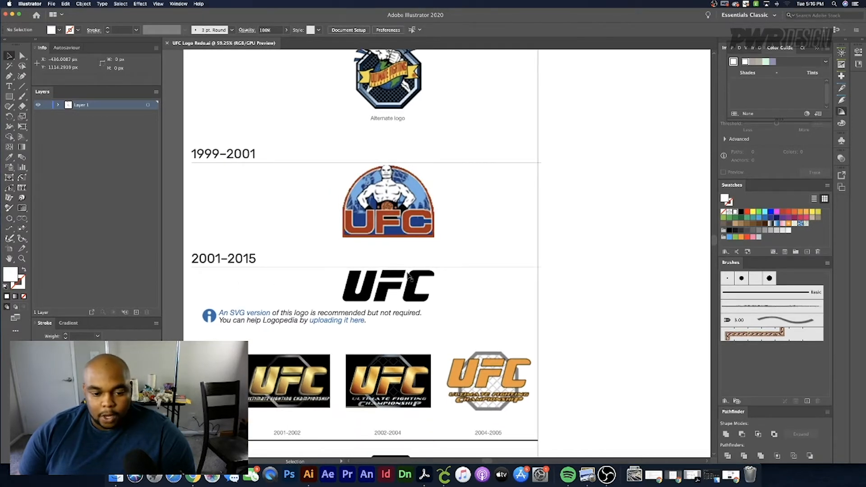
{"action": "scroll", "coordinate": [392, 280], "scroll_direction": "down", "scroll_amount": 1}
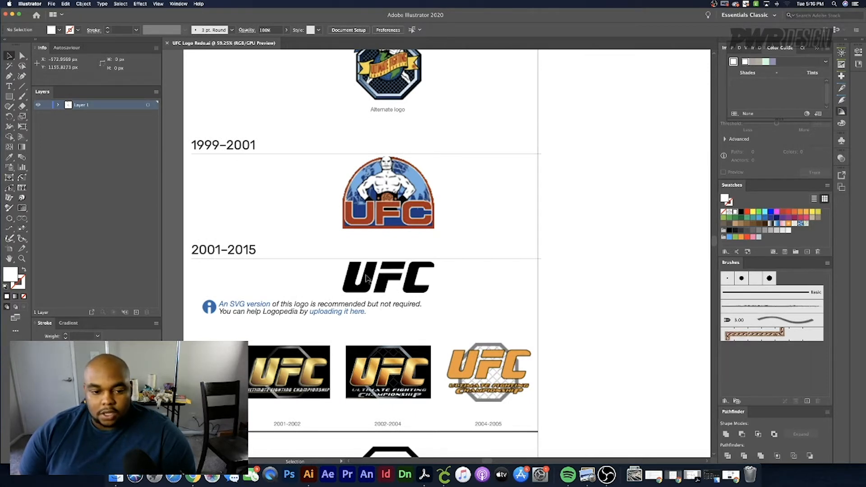
{"action": "scroll", "coordinate": [357, 316], "scroll_direction": "down", "scroll_amount": 5}
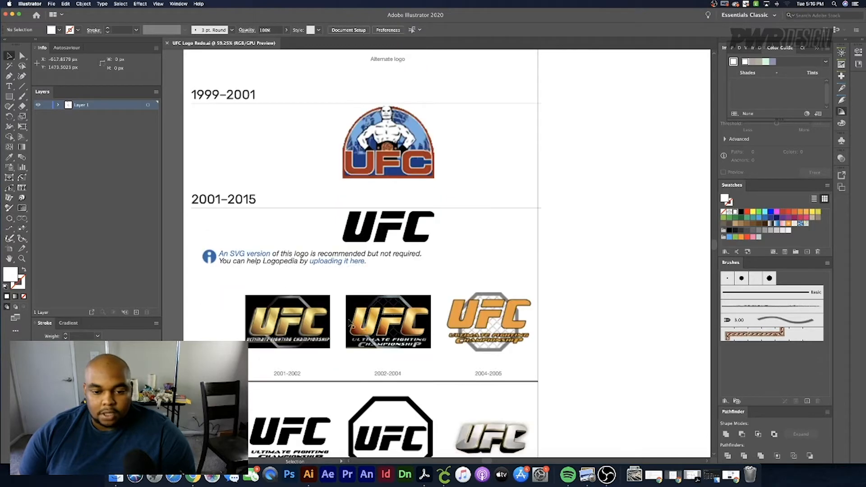
{"action": "scroll", "coordinate": [393, 312], "scroll_direction": "down", "scroll_amount": 1}
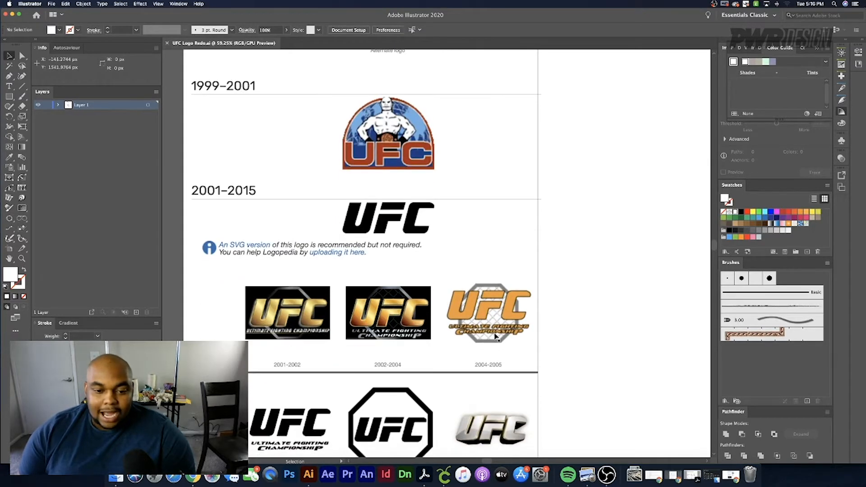
{"action": "scroll", "coordinate": [377, 374], "scroll_direction": "down", "scroll_amount": 2}
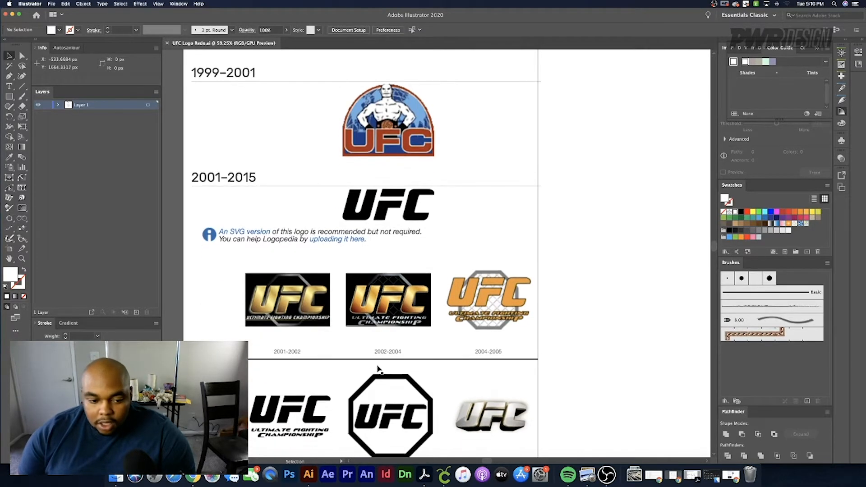
{"action": "scroll", "coordinate": [267, 427], "scroll_direction": "down", "scroll_amount": 1}
- Compare the 2005–2015 UFC logo with the alternate 2001–2011 octagon logo at close range
{"action": "scroll", "coordinate": [266, 425], "scroll_direction": "up", "scroll_amount": 5}
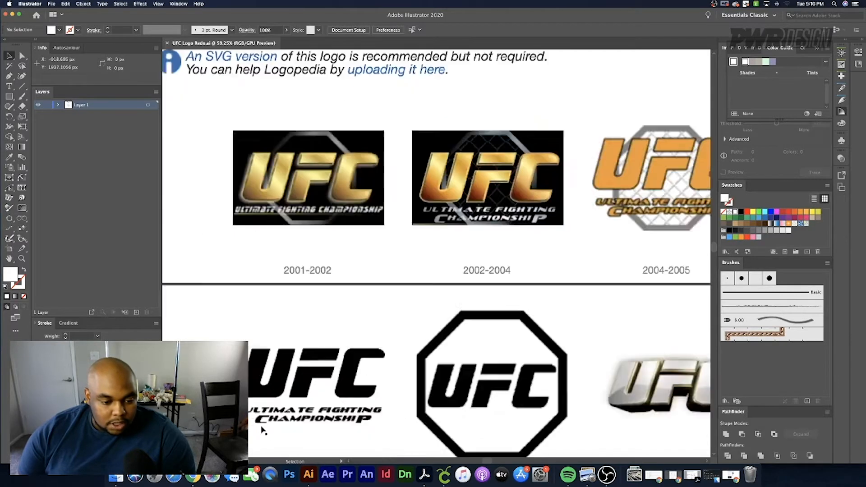
{"action": "scroll", "coordinate": [255, 404], "scroll_direction": "down", "scroll_amount": 2}
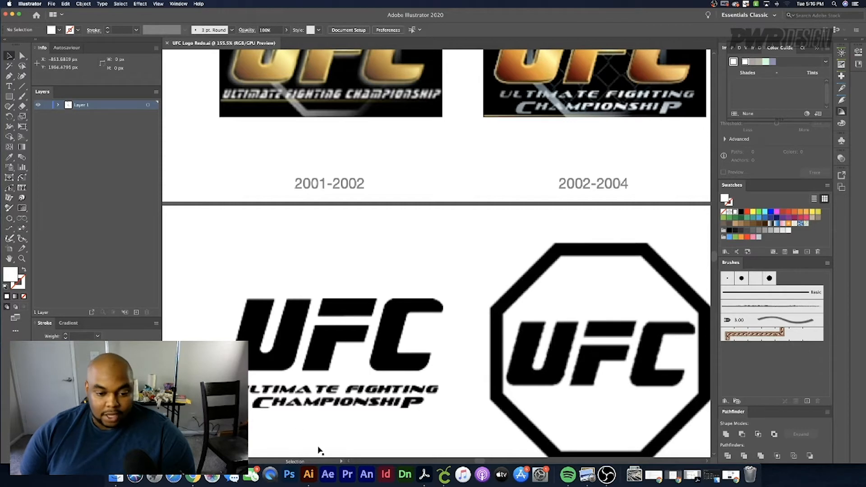
{"action": "scroll", "coordinate": [379, 356], "scroll_direction": "down", "scroll_amount": 3}
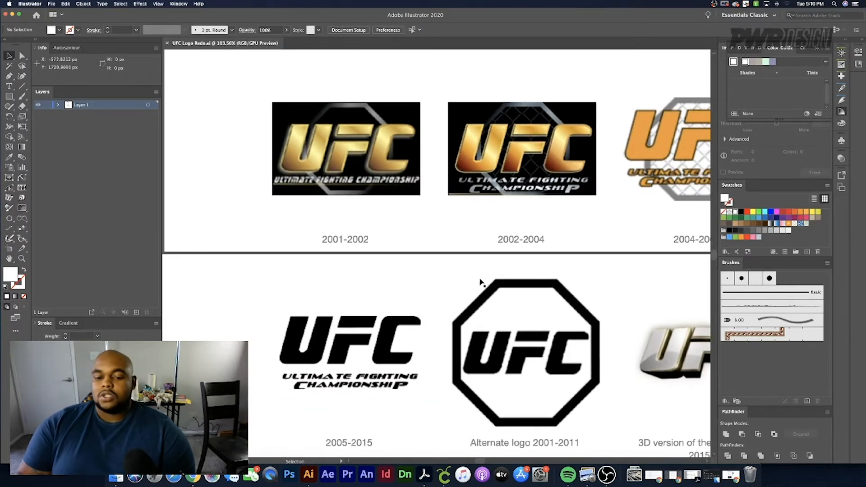
{"action": "scroll", "coordinate": [481, 223], "scroll_direction": "down", "scroll_amount": 3}
{"action": "scroll", "coordinate": [524, 299], "scroll_direction": "up", "scroll_amount": 2}
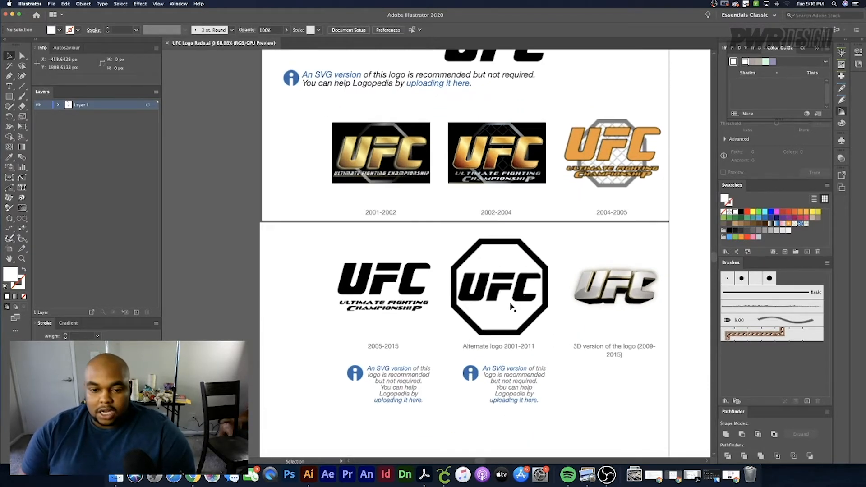
{"action": "scroll", "coordinate": [498, 233], "scroll_direction": "up", "scroll_amount": 2}
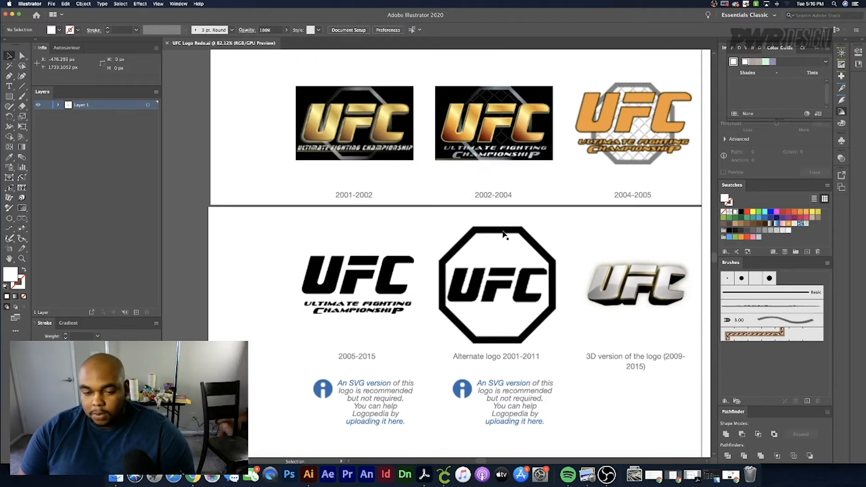
{"action": "scroll", "coordinate": [500, 319], "scroll_direction": "down", "scroll_amount": 1}
{"action": "scroll", "coordinate": [500, 319], "scroll_direction": "down", "scroll_amount": 1}
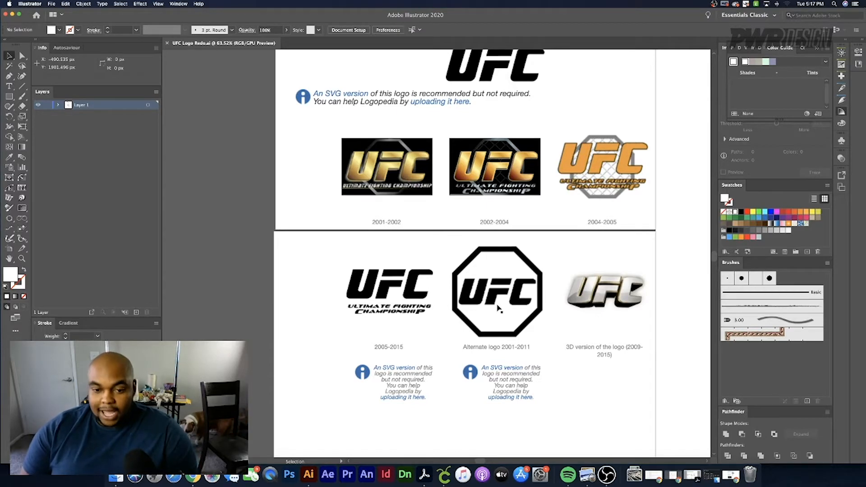
- Examine the 3D 2009–2015 logo, the 2011–2015 alternate, the 20th anniversary logo and the 2015–present versions
{"action": "scroll", "coordinate": [499, 308], "scroll_direction": "up", "scroll_amount": 1}
{"action": "scroll", "coordinate": [499, 308], "scroll_direction": "down", "scroll_amount": 3}
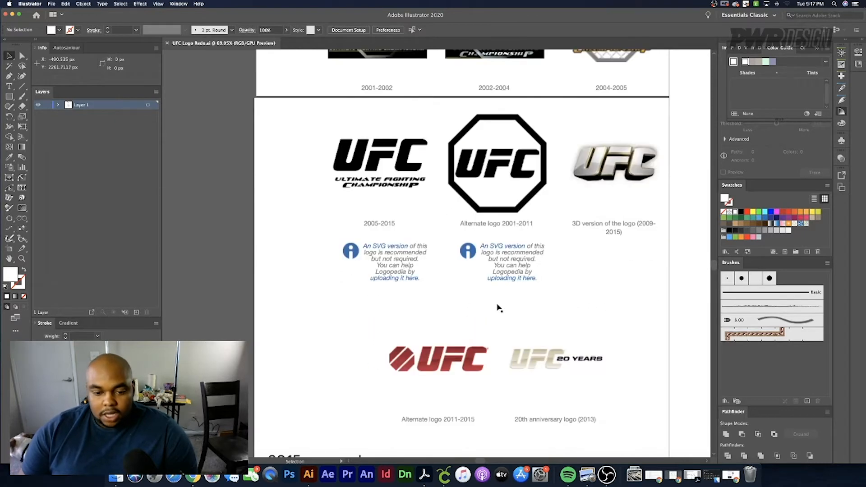
{"action": "scroll", "coordinate": [498, 308], "scroll_direction": "down", "scroll_amount": 3}
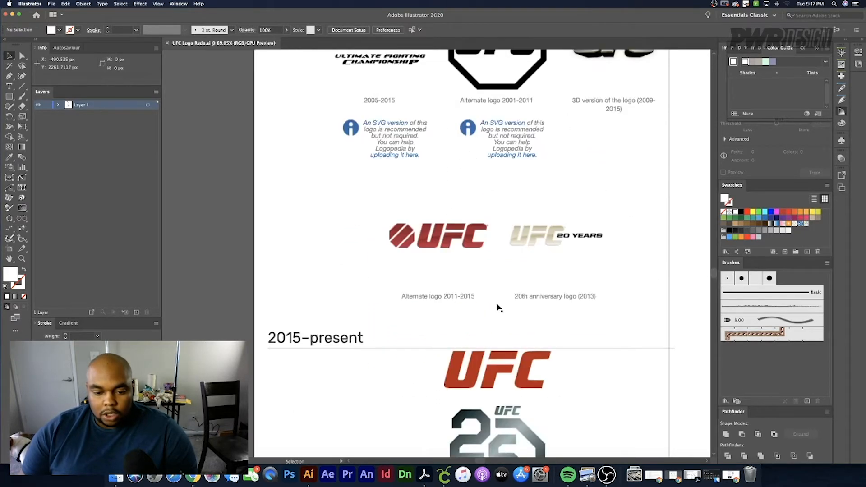
{"action": "scroll", "coordinate": [499, 308], "scroll_direction": "down", "scroll_amount": 2}
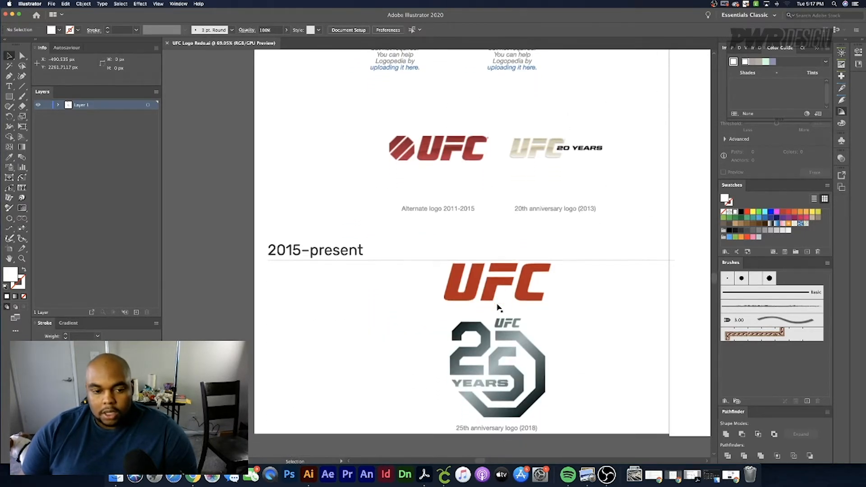
{"action": "scroll", "coordinate": [499, 308], "scroll_direction": "down", "scroll_amount": 3}
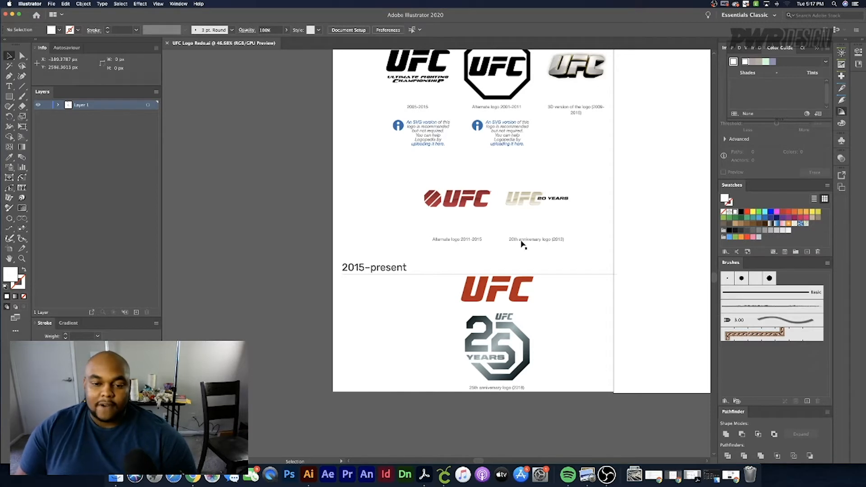
- Place a Lorem ipsum text line near the top of the blank artboard beside the logo sheet and enlarge it to 76 pt
{"action": "scroll", "coordinate": [516, 258], "scroll_direction": "right", "scroll_amount": 2}
{"action": "scroll", "coordinate": [516, 259], "scroll_direction": "right", "scroll_amount": 5}
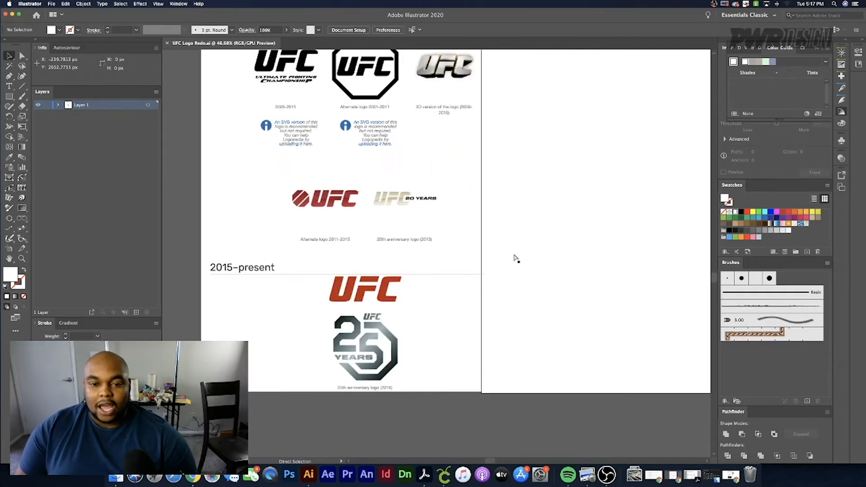
{"action": "scroll", "coordinate": [514, 258], "scroll_direction": "down", "scroll_amount": 5}
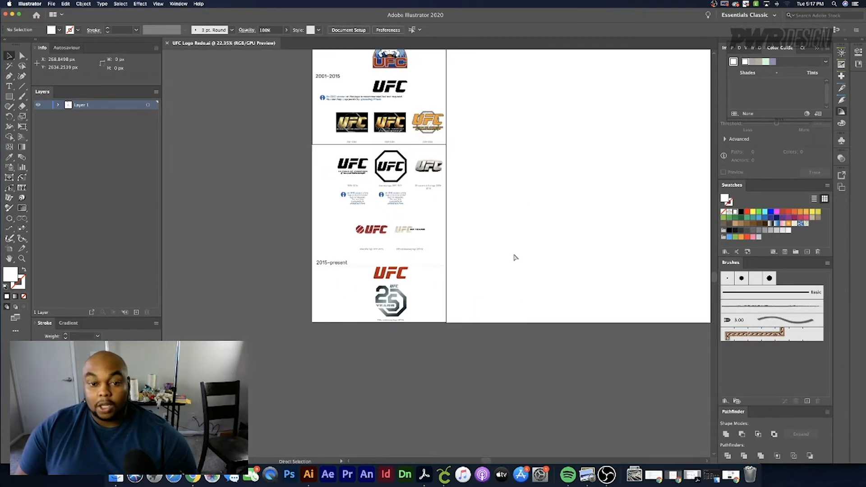
{"action": "scroll", "coordinate": [515, 258], "scroll_direction": "up", "scroll_amount": 6}
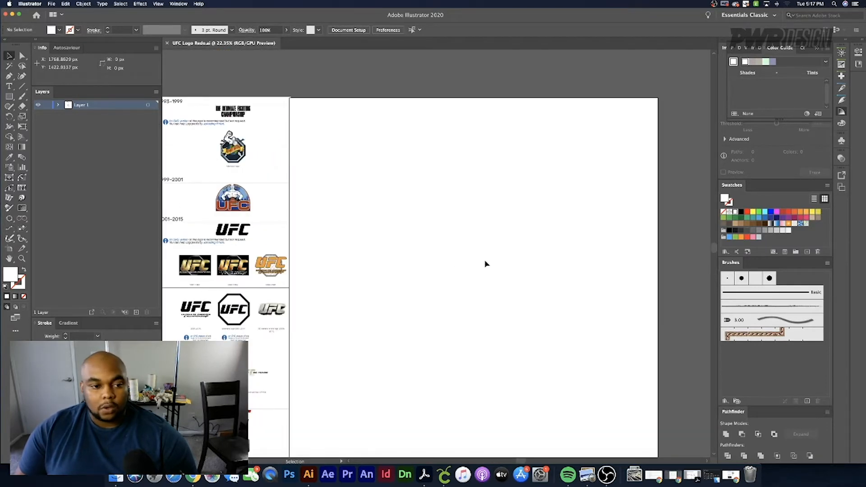
{"action": "scroll", "coordinate": [436, 232], "scroll_direction": "up", "scroll_amount": 4}
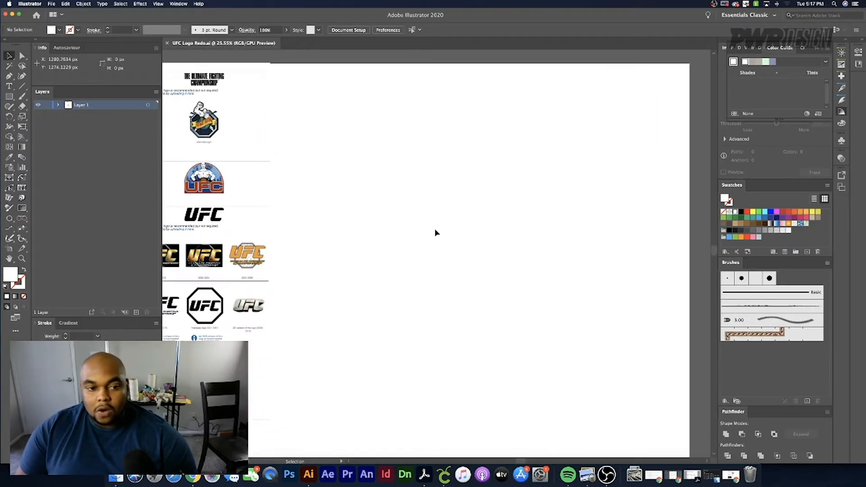
{"action": "scroll", "coordinate": [436, 232], "scroll_direction": "up", "scroll_amount": 4}
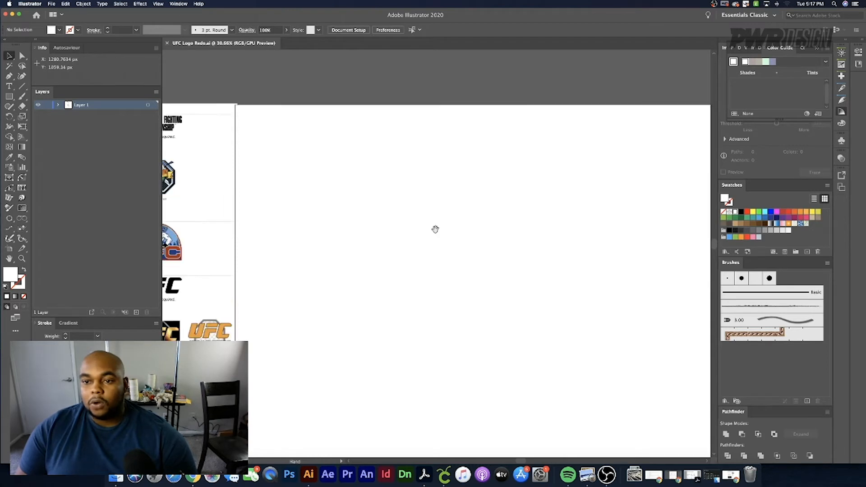
{"action": "scroll", "coordinate": [436, 233], "scroll_direction": "down", "scroll_amount": 4}
{"action": "scroll", "coordinate": [436, 233], "scroll_direction": "right", "scroll_amount": 2}
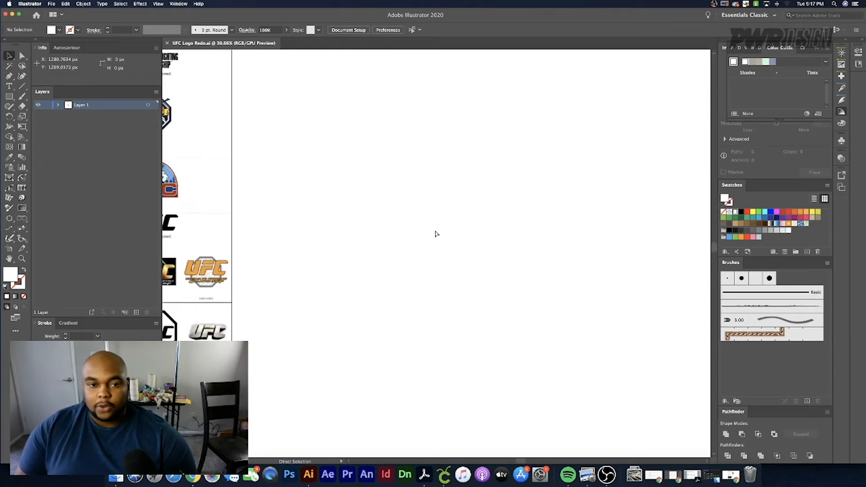
{"action": "scroll", "coordinate": [436, 233], "scroll_direction": "up", "scroll_amount": 2}
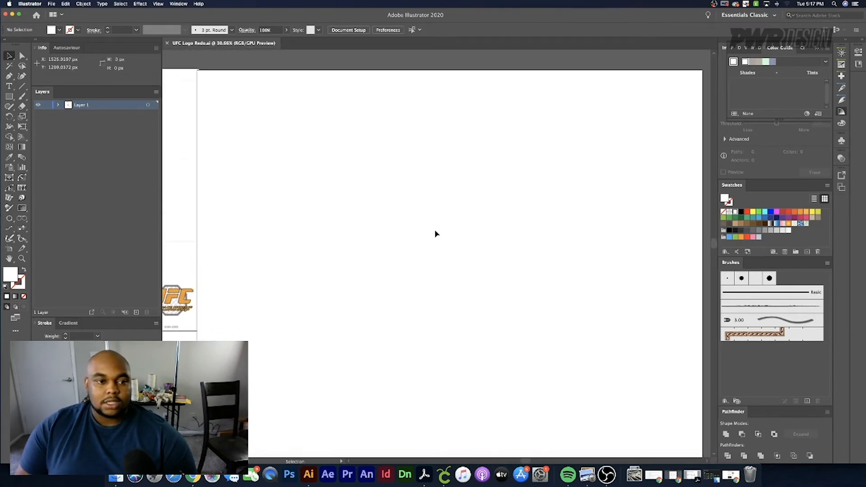
{"action": "left_click", "coordinate": [9, 86]}
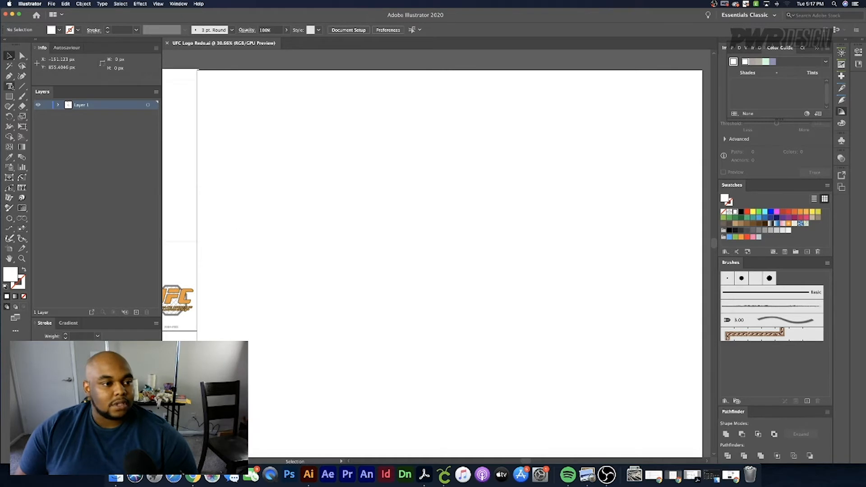
{"action": "left_click", "coordinate": [389, 119]}
{"action": "key", "text": "super+shift+period"}
{"action": "key", "text": "super+shift+period"}
{"action": "key", "text": "super+shift+period"}
{"action": "key", "text": "super+shift+period"}
{"action": "key", "text": "super+shift+period"}
{"action": "key", "text": "super+shift+period"}
{"action": "key", "text": "super+shift+period"}
{"action": "key", "text": "super+shift+period"}
{"action": "key", "text": "super+shift+period"}
{"action": "key", "text": "super+shift+period"}
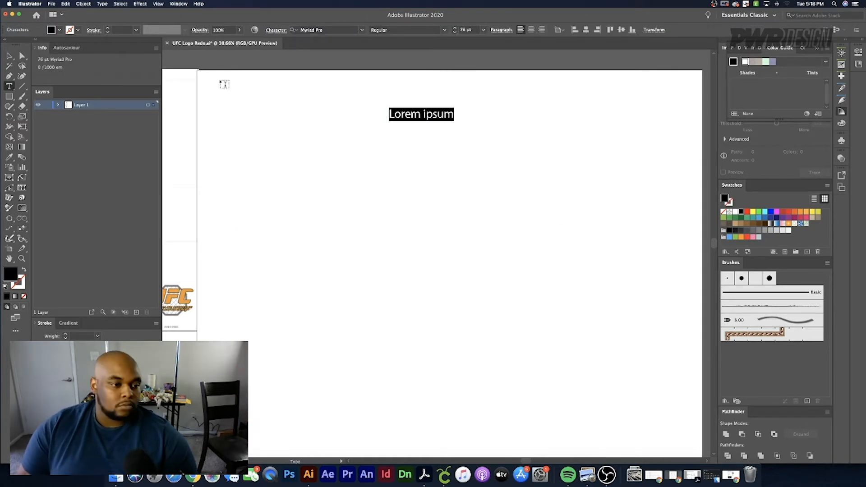
- Duplicate the Lorem ipsum line four times straight down to build a stack of five lines
{"action": "left_click", "coordinate": [10, 54]}
{"action": "left_click_drag", "start_coordinate": [442, 116], "coordinate": [444, 149]}
{"action": "left_click_drag", "start_coordinate": [444, 149], "coordinate": [445, 168]}
{"action": "left_click_drag", "start_coordinate": [444, 168], "coordinate": [443, 184]}
- Set the first line of the stack in Modesto Poster Regular
{"action": "double_click", "coordinate": [441, 115]}
{"action": "key", "text": "super+a"}
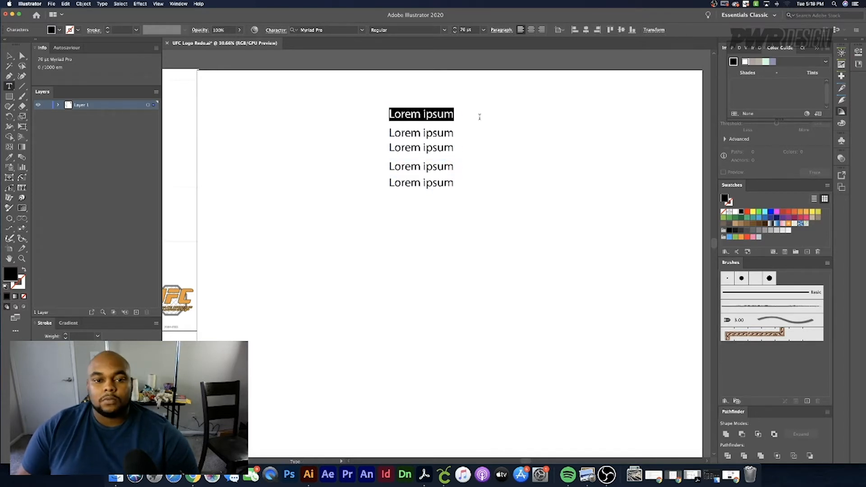
{"action": "left_click", "coordinate": [321, 30]}
{"action": "type", "text": "mo"}
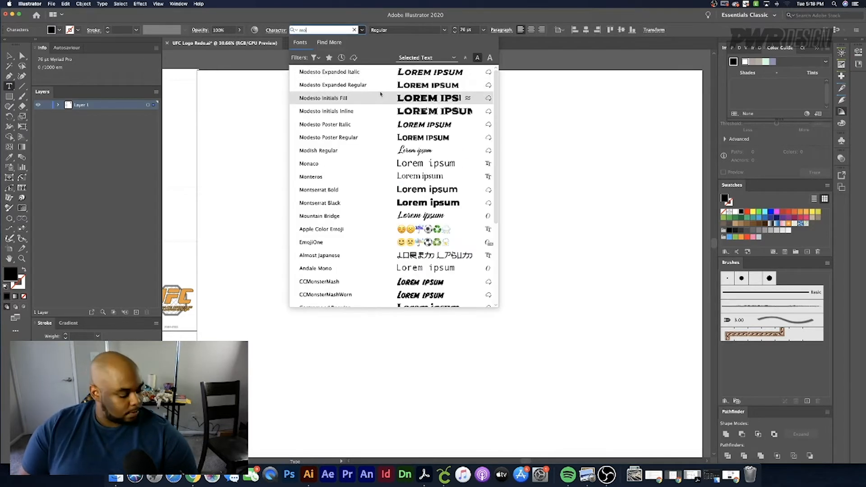
{"action": "left_click", "coordinate": [367, 137]}
- Search the fonts for "ufc" and set the second line in IRON MAN OF WAR 002 NCV
{"action": "left_click", "coordinate": [416, 134]}
{"action": "key", "text": "super+a"}
{"action": "left_click", "coordinate": [322, 29]}
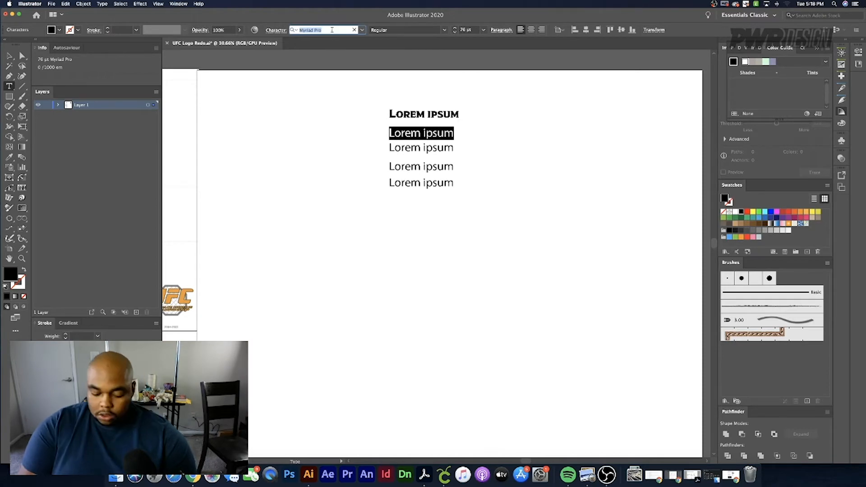
{"action": "type", "text": "ufc"}
{"action": "left_click", "coordinate": [348, 74]}
- Set the third line of the stack in Bungee Regular, keeping its Lorem ipsum text
{"action": "left_click", "coordinate": [405, 149]}
{"action": "key", "text": "super+a"}
{"action": "type", "text": "Bung"}
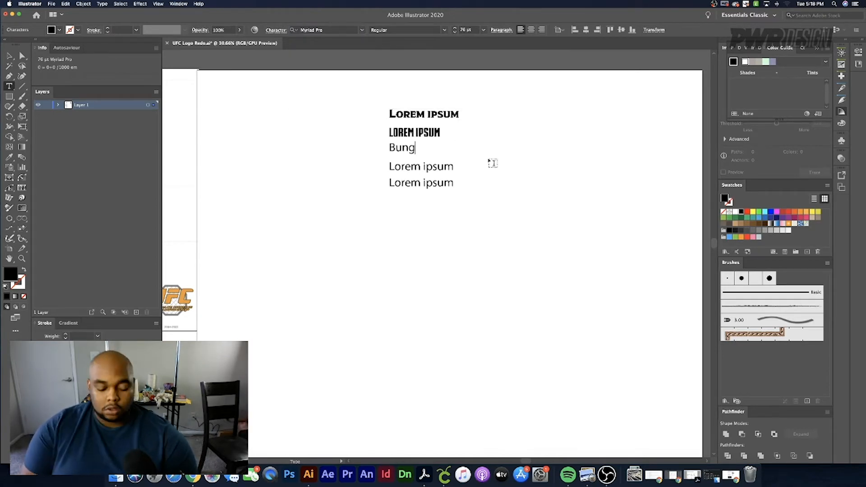
{"action": "key", "text": "super+z"}
{"action": "key", "text": "super+z"}
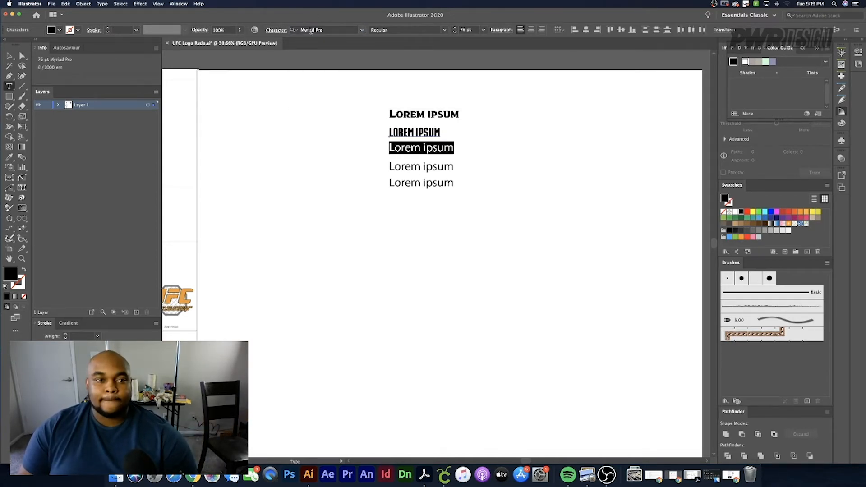
{"action": "left_click", "coordinate": [315, 29]}
{"action": "type", "text": "bungee"}
{"action": "left_click", "coordinate": [361, 76]}
- Set the fourth line of the stack in Boucherie Block
{"action": "left_click", "coordinate": [419, 168]}
{"action": "key", "text": "super+a"}
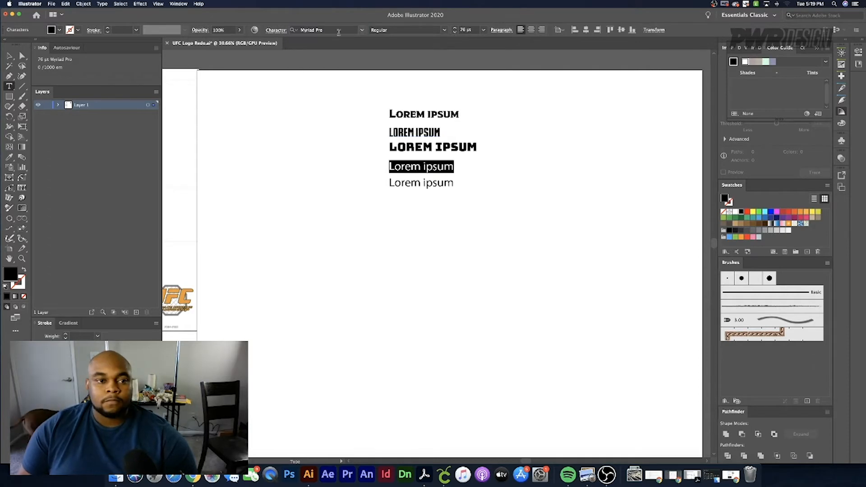
{"action": "left_click", "coordinate": [316, 30]}
{"action": "type", "text": "Boucherie"}
{"action": "left_click", "coordinate": [324, 98]}
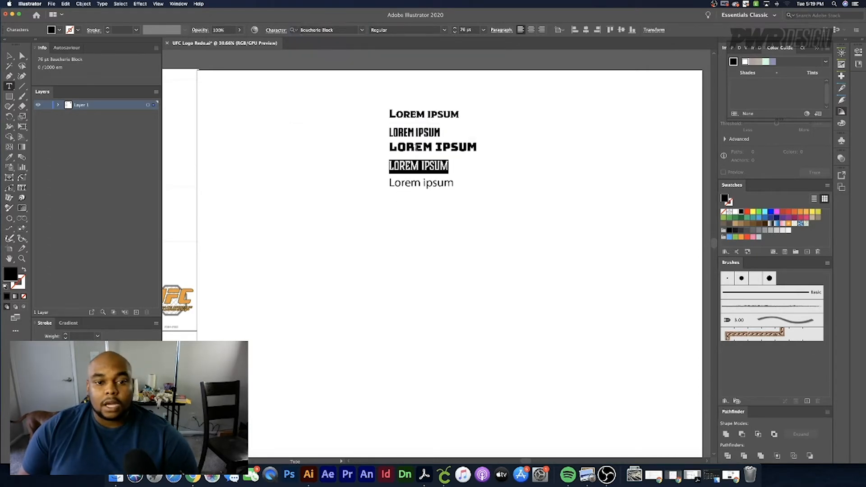
- Set the fifth line of the stack in Amboy Black
{"action": "left_click", "coordinate": [419, 183]}
{"action": "key", "text": "super+a"}
{"action": "left_click", "coordinate": [345, 29]}
{"action": "type", "text": "amboy"}
{"action": "left_click", "coordinate": [338, 74]}
{"action": "key", "text": "Escape"}
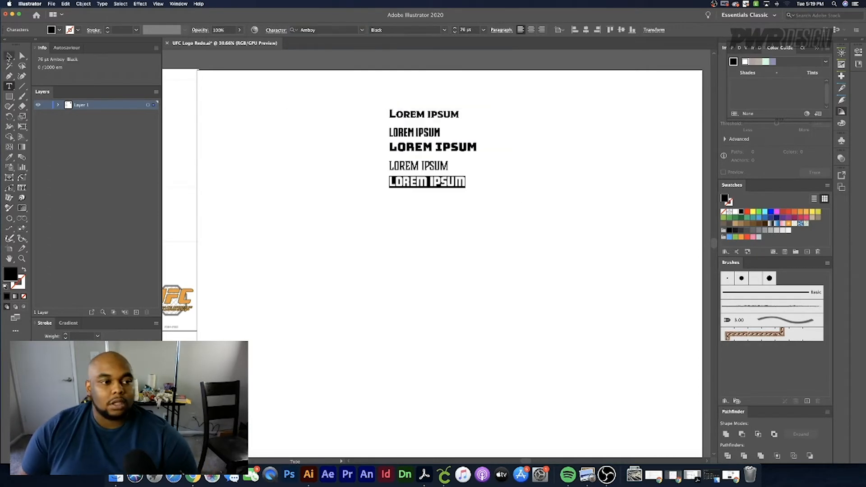
- Replace the Lorem ipsum placeholder in all five font samples with UFC
{"action": "left_click", "coordinate": [396, 115]}
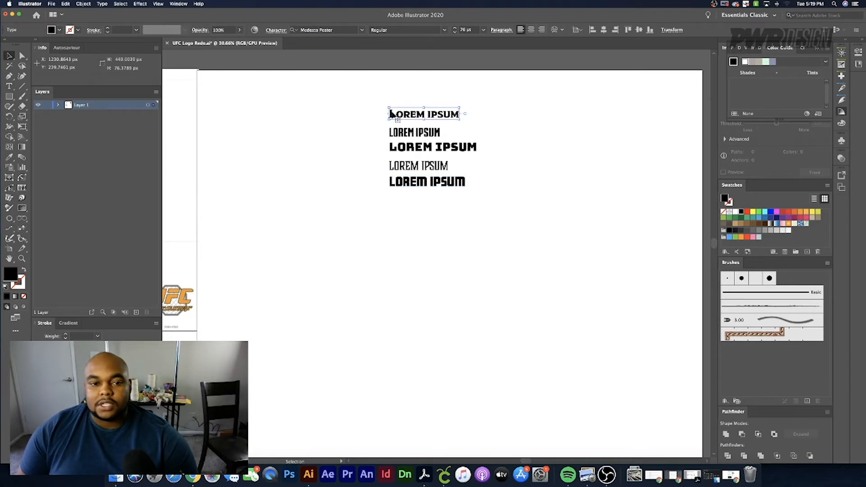
{"action": "double_click", "coordinate": [441, 115]}
{"action": "left_click_drag", "start_coordinate": [459, 114], "coordinate": [373, 108]}
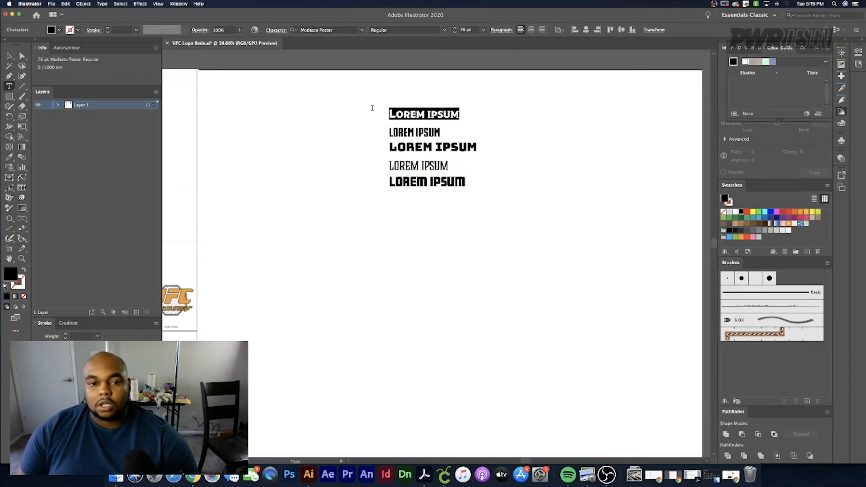
{"action": "type", "text": "UFC"}
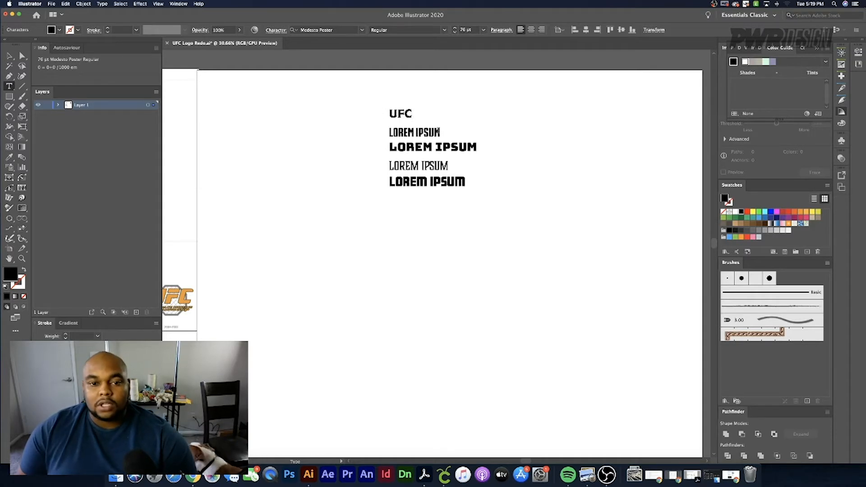
{"action": "left_click_drag", "start_coordinate": [438, 132], "coordinate": [357, 120]}
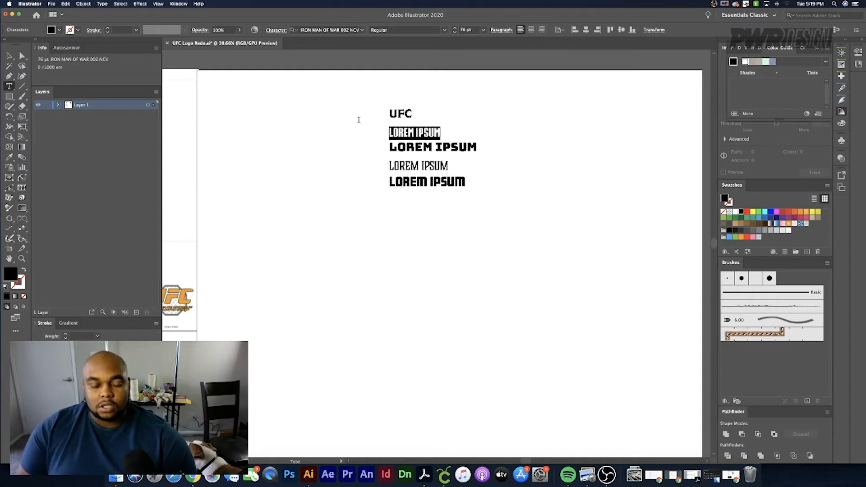
{"action": "type", "text": "UFC"}
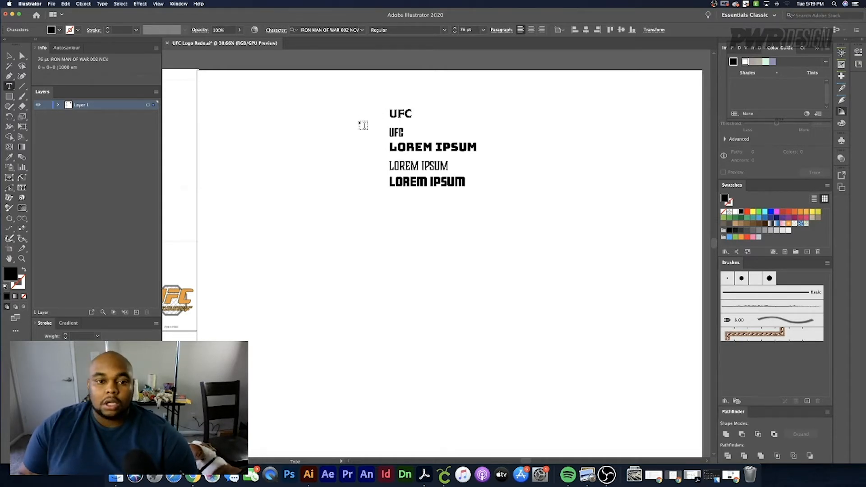
{"action": "left_click_drag", "start_coordinate": [388, 147], "coordinate": [497, 155]}
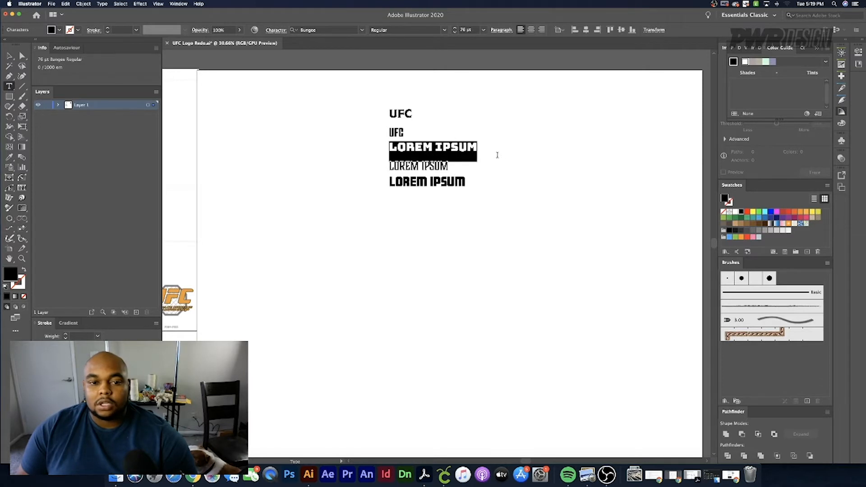
{"action": "type", "text": "UFC"}
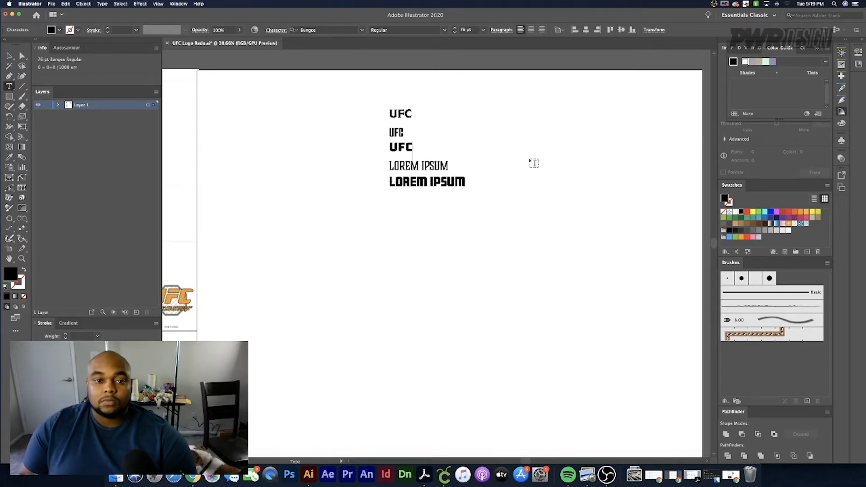
{"action": "left_click_drag", "start_coordinate": [390, 166], "coordinate": [470, 166]}
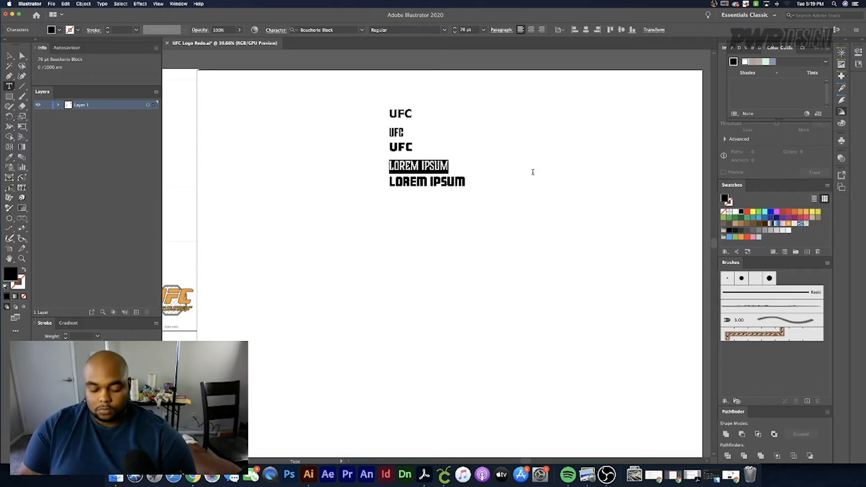
{"action": "type", "text": "UFC"}
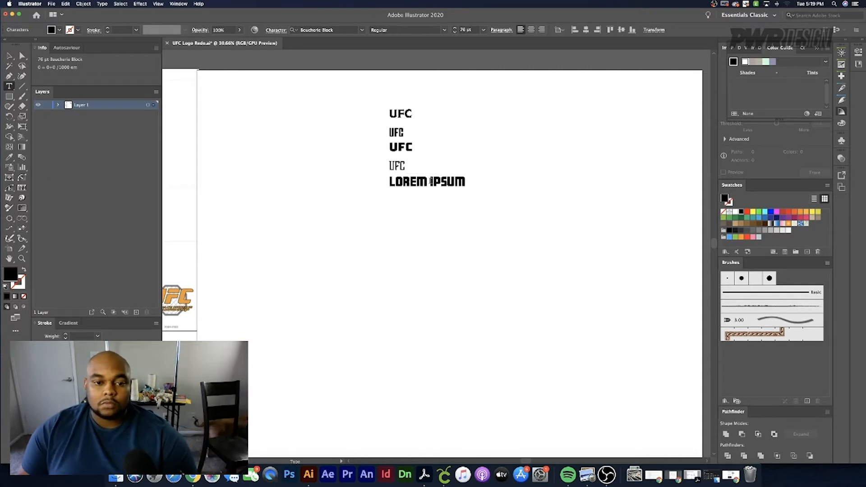
{"action": "left_click_drag", "start_coordinate": [389, 182], "coordinate": [529, 190]}
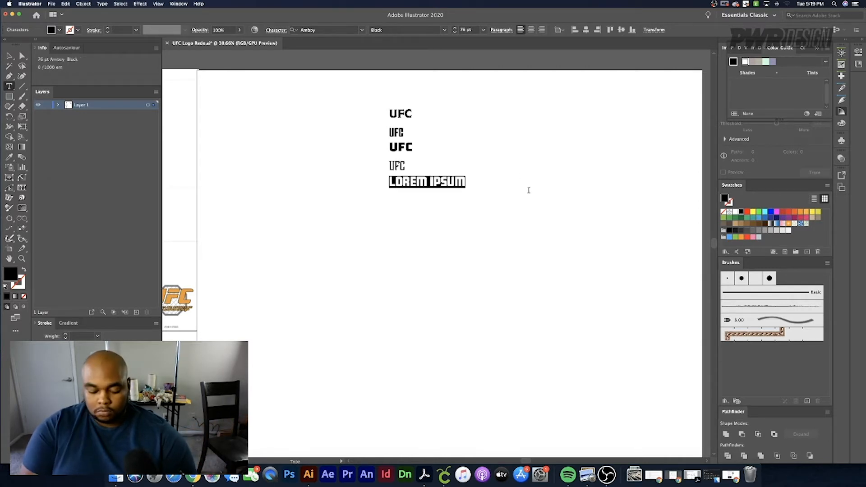
{"action": "type", "text": "UFC"}
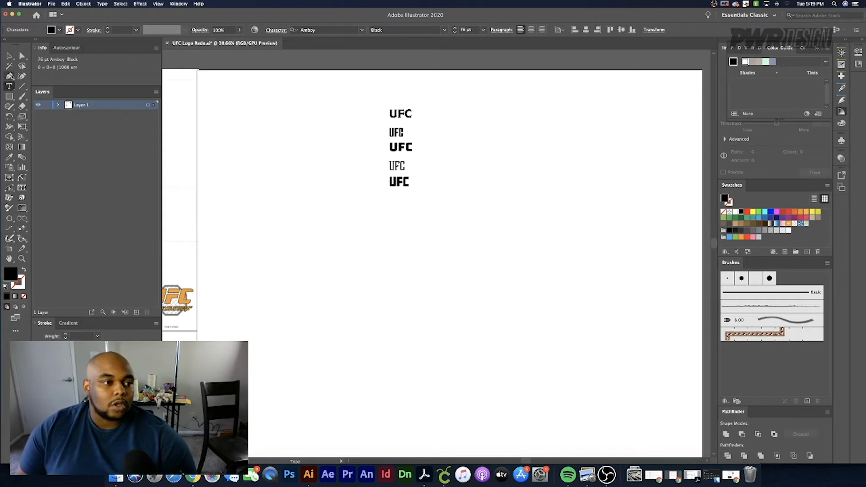
{"action": "left_click", "coordinate": [9, 56]}
- Compare the letterforms of the five UFC font samples at close range
{"action": "scroll", "coordinate": [411, 139], "scroll_direction": "up", "scroll_amount": 3}
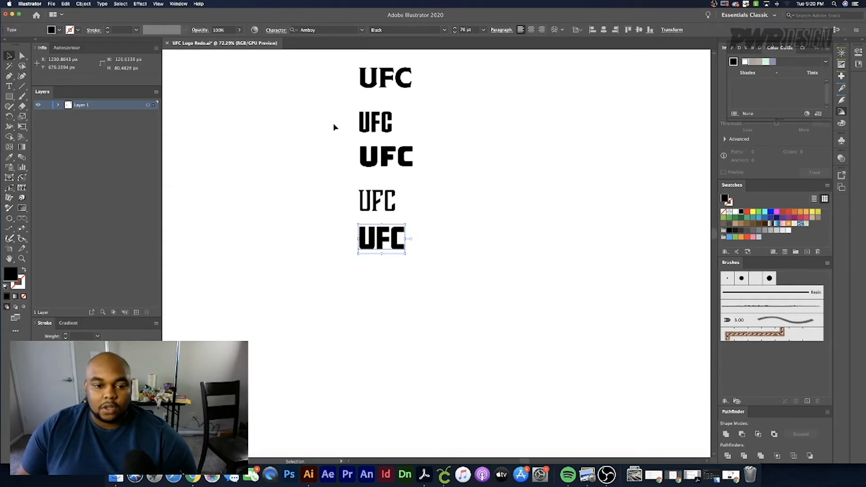
{"action": "scroll", "coordinate": [334, 127], "scroll_direction": "up", "scroll_amount": 4}
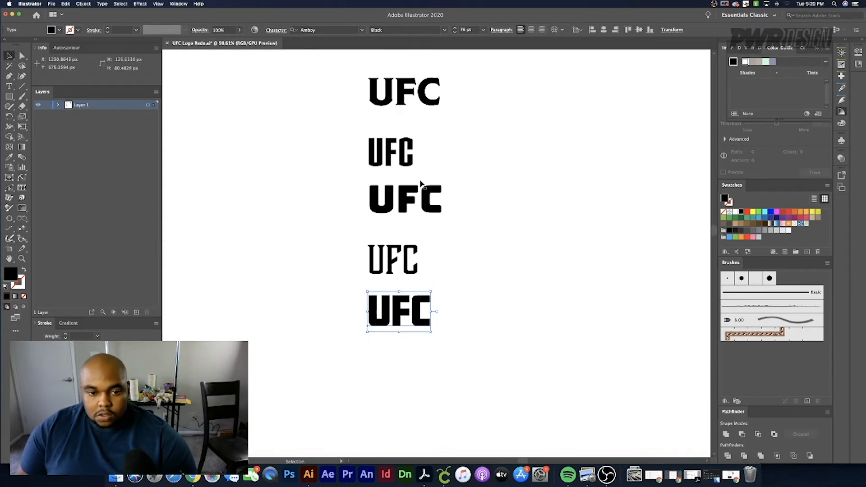
{"action": "scroll", "coordinate": [443, 186], "scroll_direction": "up", "scroll_amount": 2}
{"action": "scroll", "coordinate": [420, 201], "scroll_direction": "down", "scroll_amount": 2}
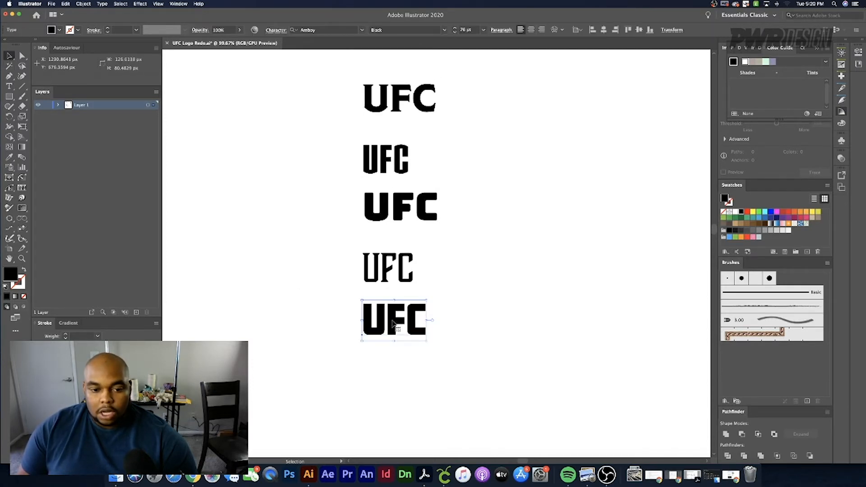
- Move the Amboy Black and Modesto Poster UFC samples into a separate column to the right of the stack
{"action": "left_click_drag", "start_coordinate": [394, 324], "coordinate": [582, 99]}
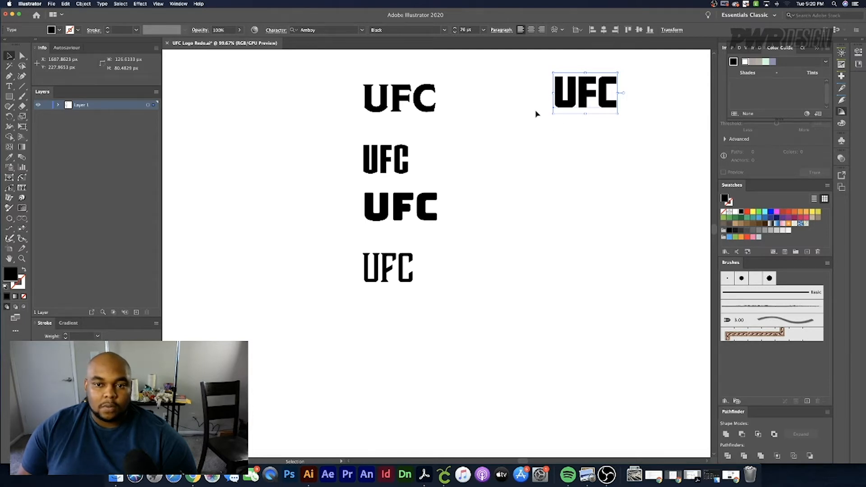
{"action": "left_click", "coordinate": [378, 275]}
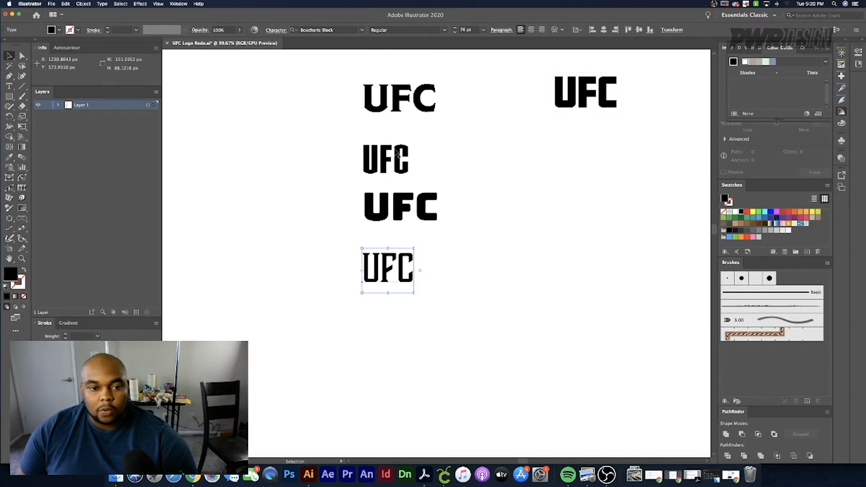
{"action": "left_click", "coordinate": [394, 102]}
{"action": "left_click_drag", "start_coordinate": [395, 103], "coordinate": [597, 141]}
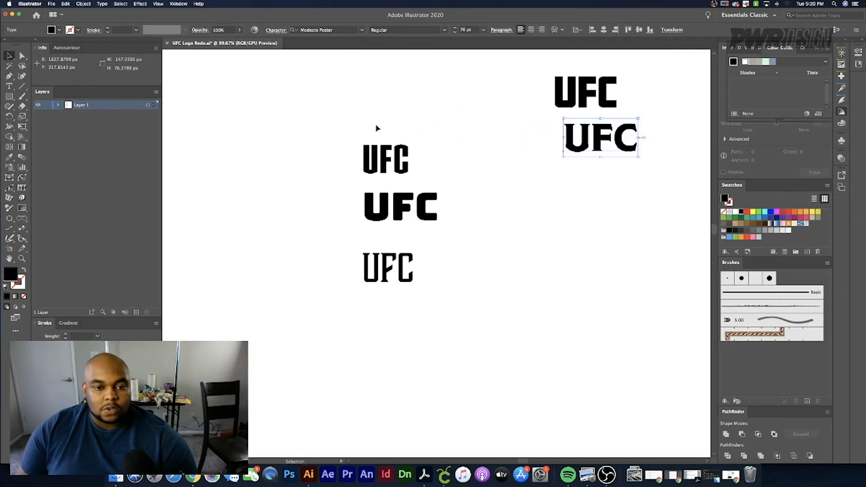
- Group the Iron Man of War and Bungee UFC samples closely together near the top of the original column
{"action": "left_click", "coordinate": [386, 169]}
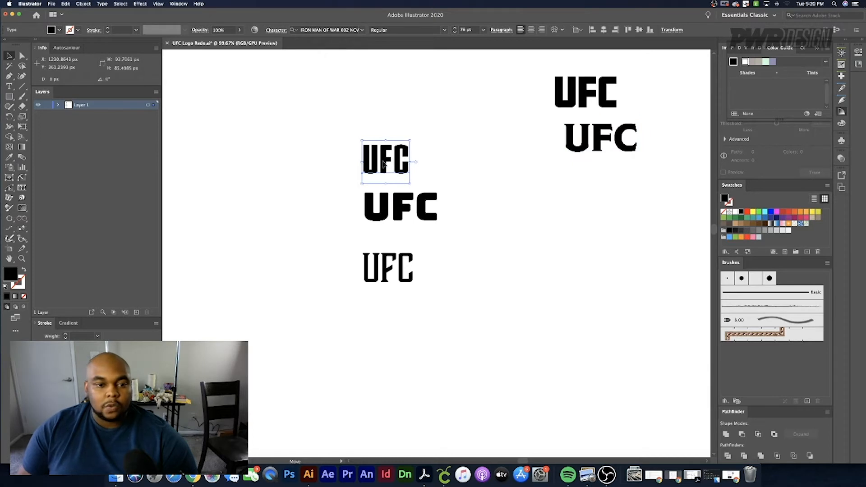
{"action": "left_click_drag", "start_coordinate": [386, 169], "coordinate": [386, 116]}
{"action": "left_click", "coordinate": [386, 223]}
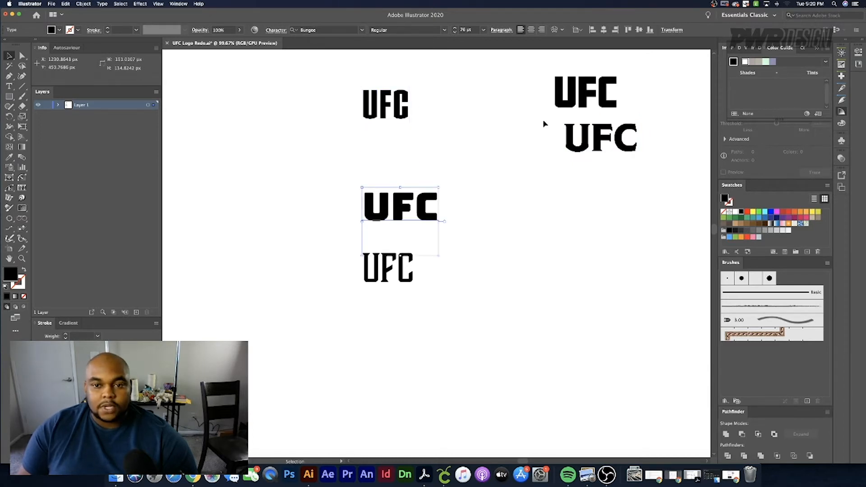
{"action": "left_click", "coordinate": [564, 103]}
{"action": "left_click_drag", "start_coordinate": [401, 215], "coordinate": [391, 155]}
- Place the Boucherie Block UFC sample under the two shortlisted ones and delete the Iron Man of War and Bungee samples
{"action": "left_click", "coordinate": [386, 282]}
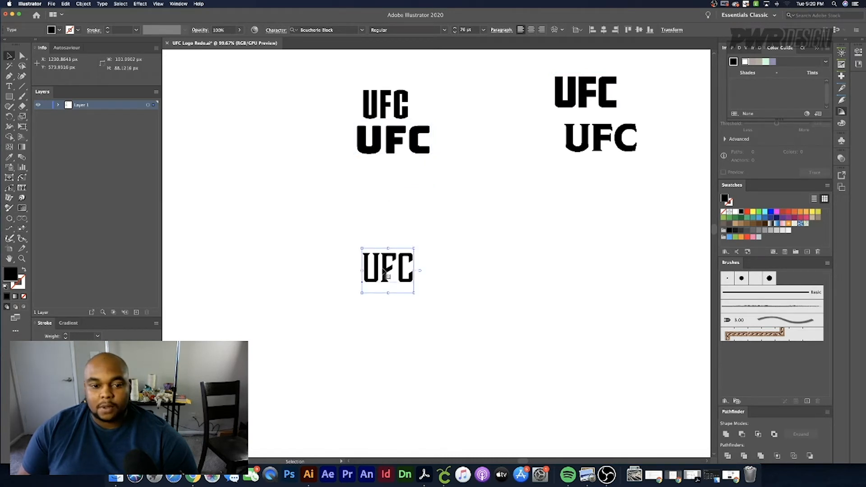
{"action": "left_click_drag", "start_coordinate": [386, 273], "coordinate": [584, 180]}
{"action": "left_click_drag", "start_coordinate": [491, 206], "coordinate": [487, 201]}
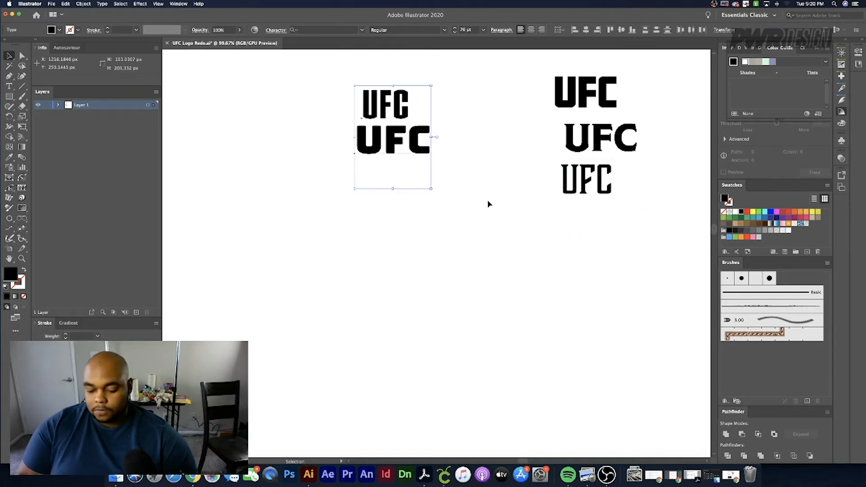
{"action": "key", "text": "Delete"}
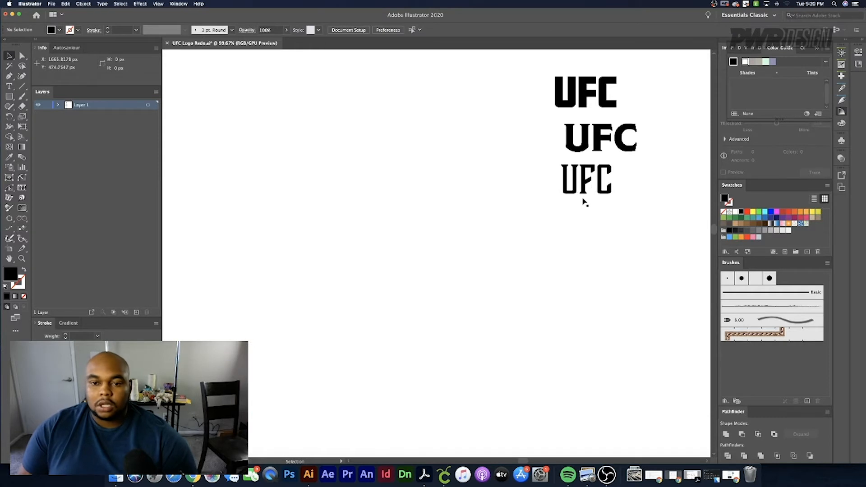
- Move the Boucherie Block UFC to the empty area, enlarge it to about 252 px wide lettering and convert it to outlines
{"action": "left_click_drag", "start_coordinate": [580, 178], "coordinate": [389, 150]}
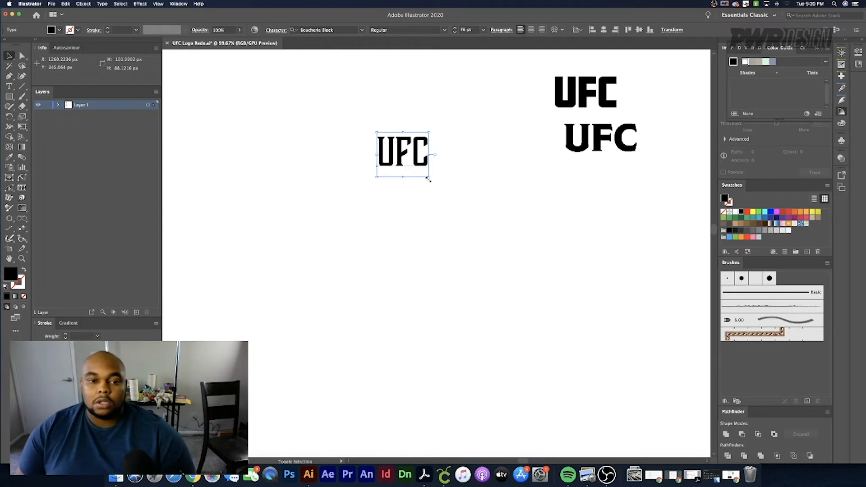
{"action": "left_click_drag", "start_coordinate": [428, 179], "coordinate": [468, 215]}
{"action": "scroll", "coordinate": [374, 113], "scroll_direction": "up", "scroll_amount": 5}
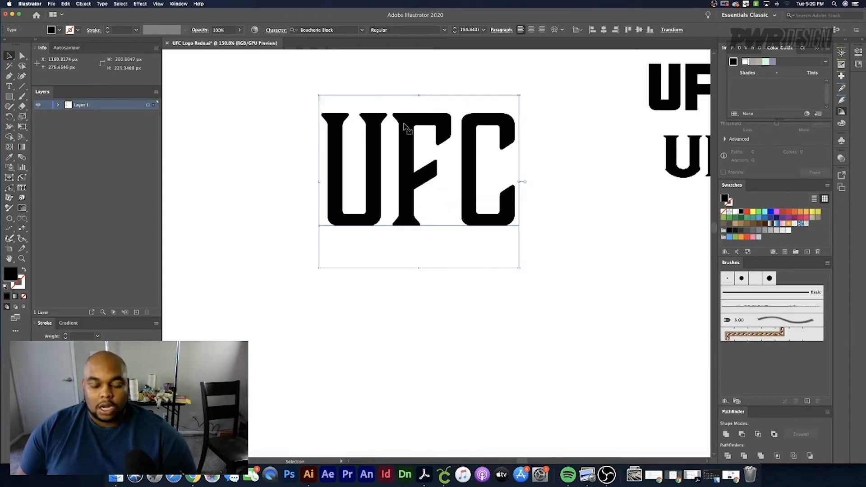
{"action": "key", "text": "super+shift+o"}
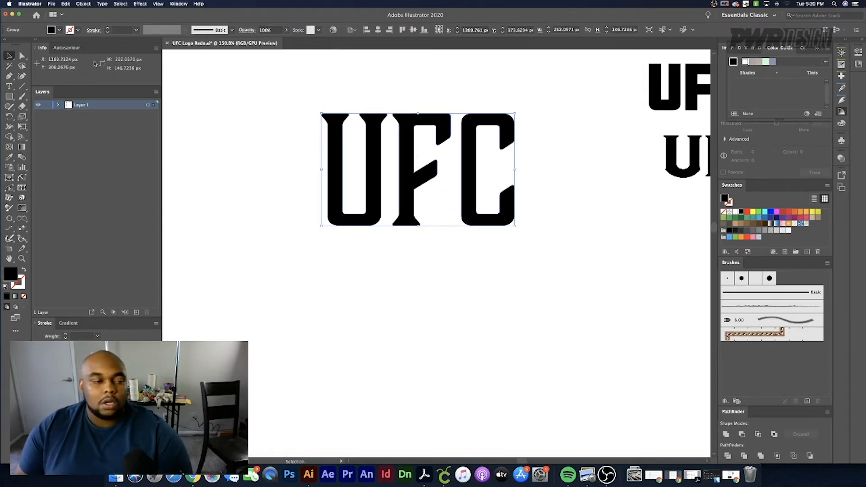
- Cut the outer left serif off the U using a rectangle along its stem and the Shape Builder
{"action": "key", "text": "m"}
{"action": "scroll", "coordinate": [277, 94], "scroll_direction": "up", "scroll_amount": 2}
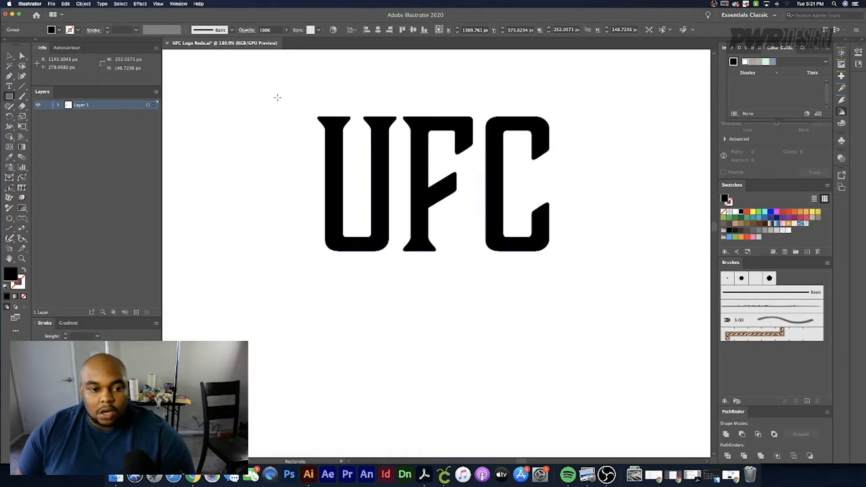
{"action": "left_click_drag", "start_coordinate": [274, 97], "coordinate": [325, 235]}
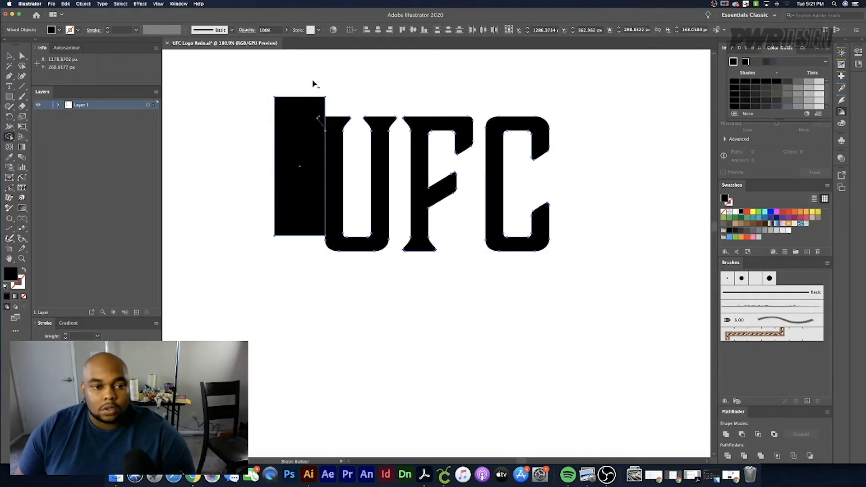
{"action": "key", "text": "super+z"}
- Cut both inner serifs off the U with a rectangle about 31 by 113 px and the Shape Builder
{"action": "left_click_drag", "start_coordinate": [343, 98], "coordinate": [371, 198]}
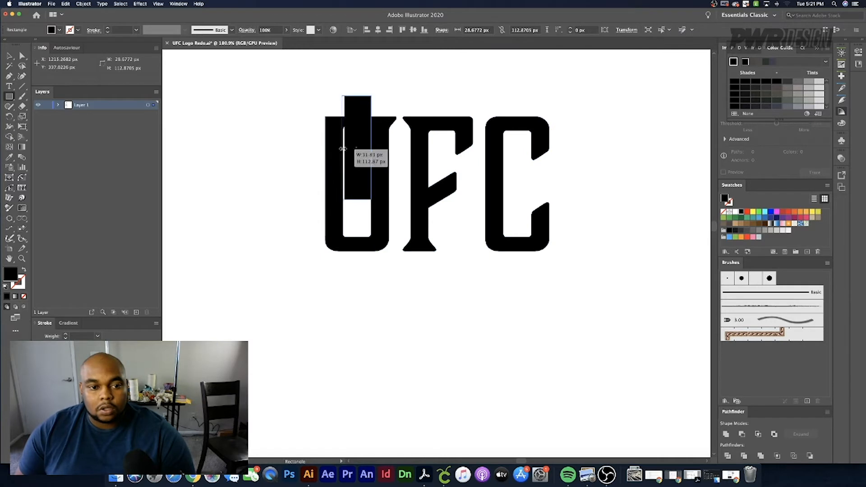
{"action": "key", "text": "super+a"}
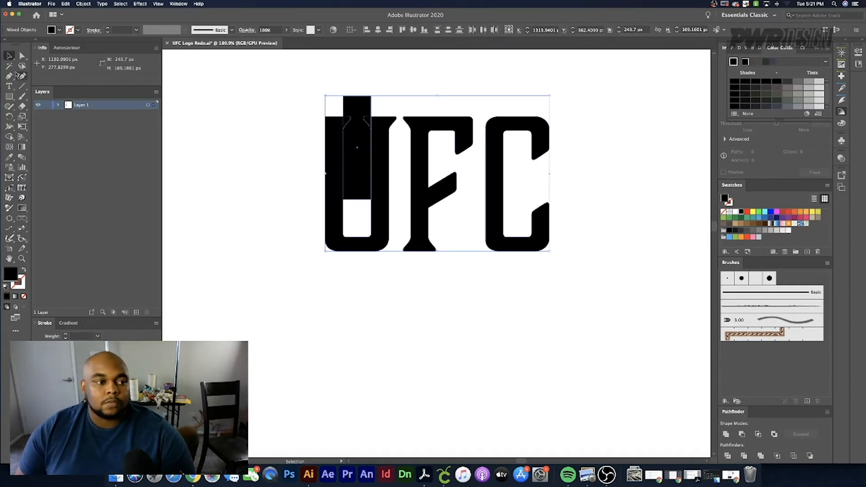
{"action": "key", "text": "shift+m"}
{"action": "mouse_move", "coordinate": [366, 122]}
{"action": "left_mouse_down"}
{"action": "mouse_move", "coordinate": [404, 139]}
{"action": "mouse_move", "coordinate": [410, 181]}
{"action": "left_mouse_up"}
- Cut the U's outer right serif and the F's upper left serif away with a rectangle between the letters and the Shape Builder
{"action": "left_click", "coordinate": [9, 96]}
{"action": "scroll", "coordinate": [388, 143], "scroll_direction": "up", "scroll_amount": 1}
{"action": "left_click_drag", "start_coordinate": [388, 145], "coordinate": [409, 121]}
{"action": "key", "text": "v"}
{"action": "key", "text": "super+a"}
{"action": "left_click", "coordinate": [9, 137]}
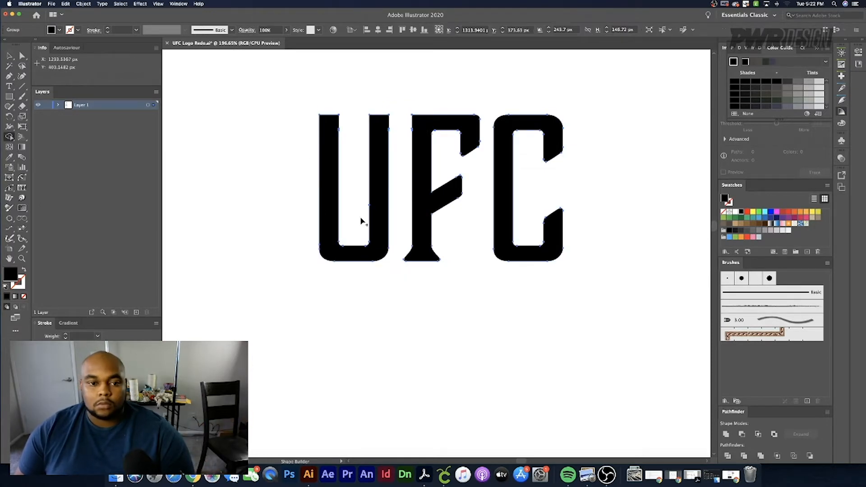
- Delete the leftover anchor points along the upper stems of the U and F to straighten their edges
{"action": "scroll", "coordinate": [388, 126], "scroll_direction": "up", "scroll_amount": 2}
{"action": "left_click", "coordinate": [10, 56]}
{"action": "scroll", "coordinate": [271, 142], "scroll_direction": "up", "scroll_amount": 3}
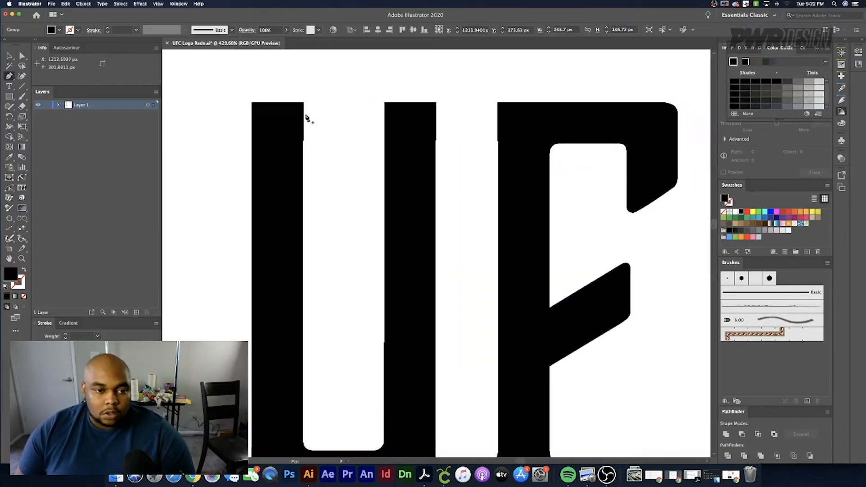
{"action": "key", "text": "p"}
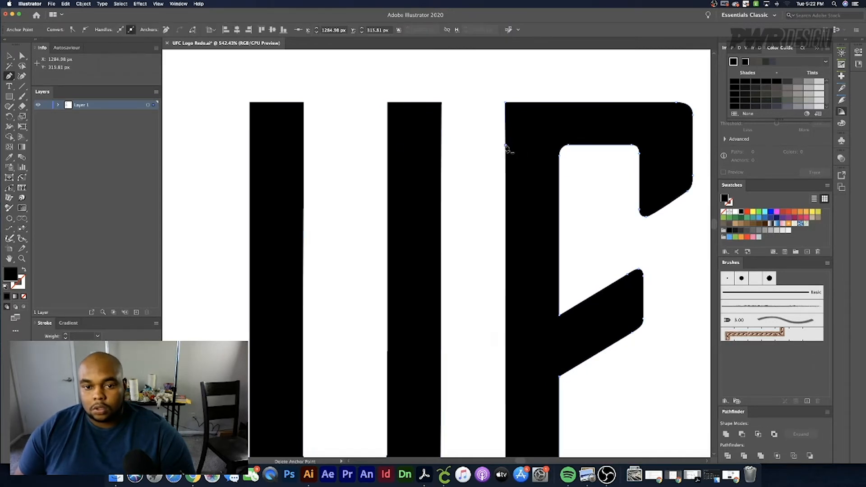
{"action": "scroll", "coordinate": [508, 142], "scroll_direction": "down", "scroll_amount": 4}
{"action": "key", "text": "v"}
{"action": "left_click", "coordinate": [474, 127]}
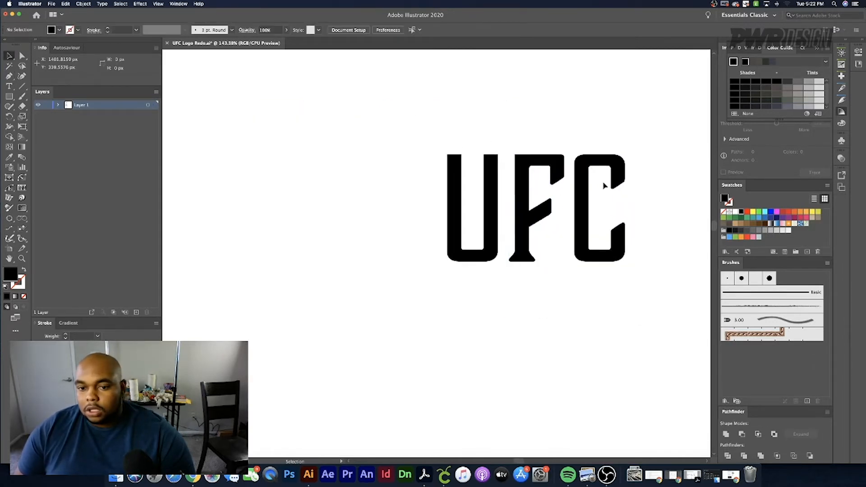
- Draw a rectangle about 15 by 103 px against the F stem's left edge, covering the left foot serif
{"action": "scroll", "coordinate": [604, 185], "scroll_direction": "up", "scroll_amount": 4}
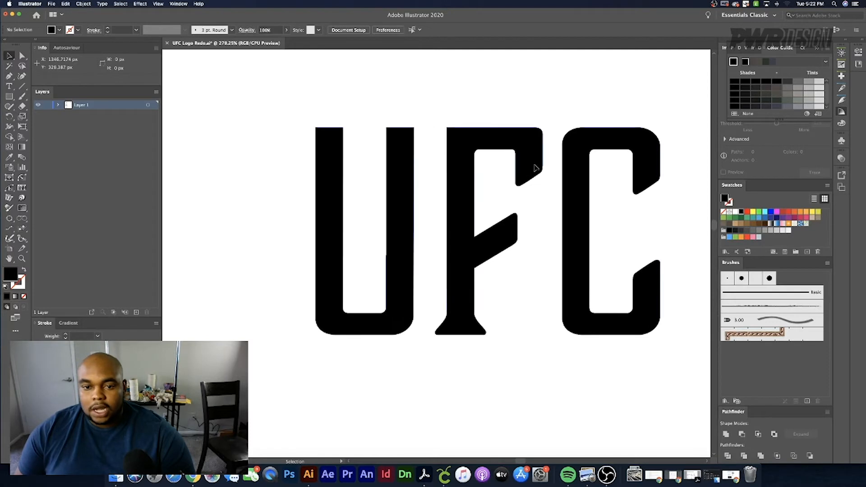
{"action": "left_click", "coordinate": [535, 168]}
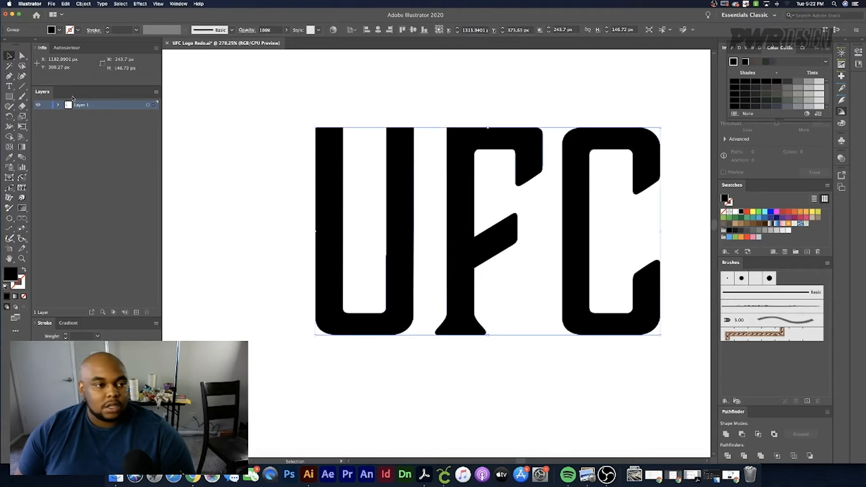
{"action": "left_click", "coordinate": [9, 97]}
{"action": "scroll", "coordinate": [470, 242], "scroll_direction": "up", "scroll_amount": 1}
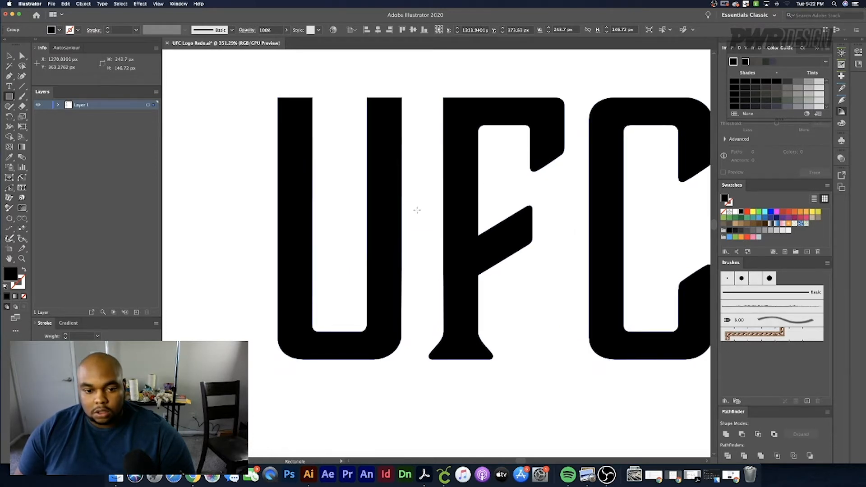
{"action": "left_click_drag", "start_coordinate": [417, 210], "coordinate": [444, 395]}
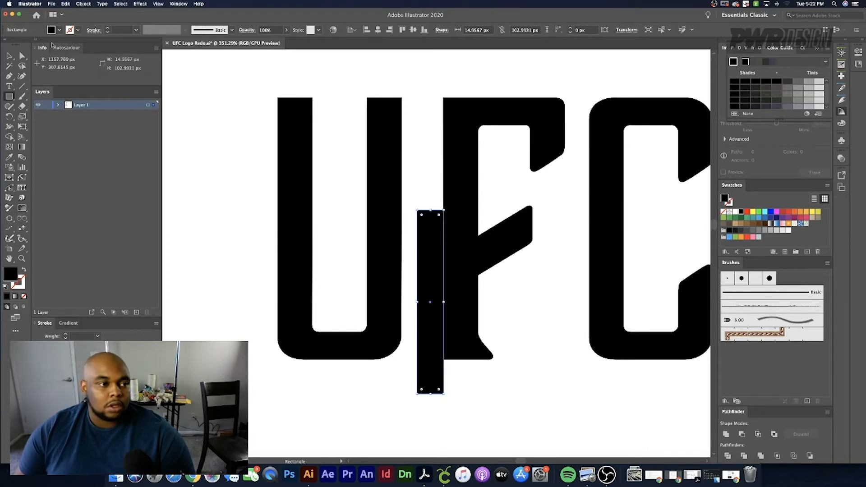
{"action": "left_click", "coordinate": [10, 65]}
{"action": "left_click", "coordinate": [10, 56]}
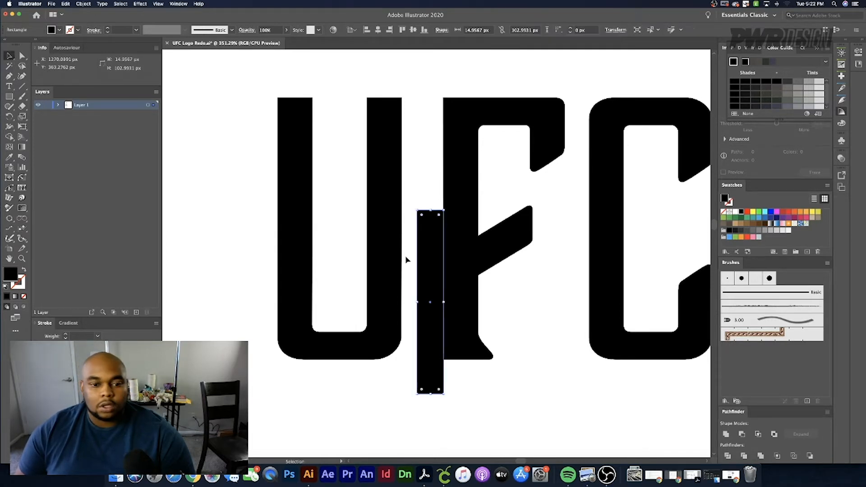
{"action": "left_click", "coordinate": [454, 295]}
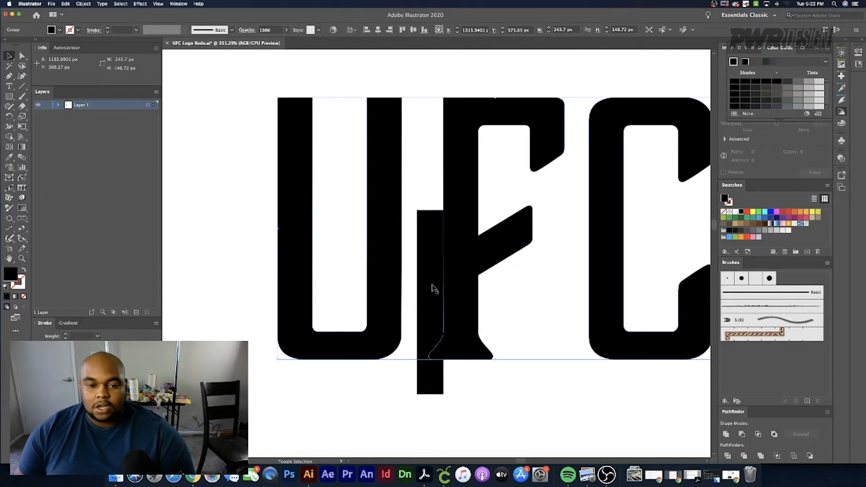
{"action": "left_click", "coordinate": [432, 288], "text": "shift"}
{"action": "left_click", "coordinate": [9, 136]}
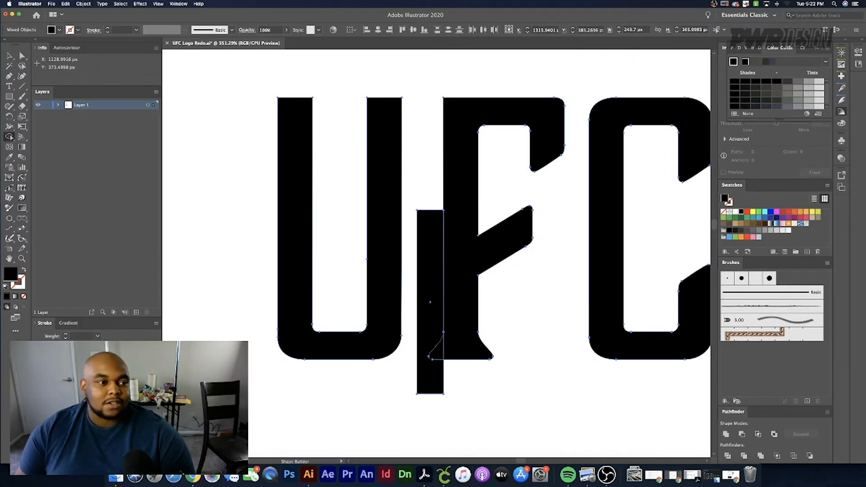
{"action": "left_click", "coordinate": [9, 55]}
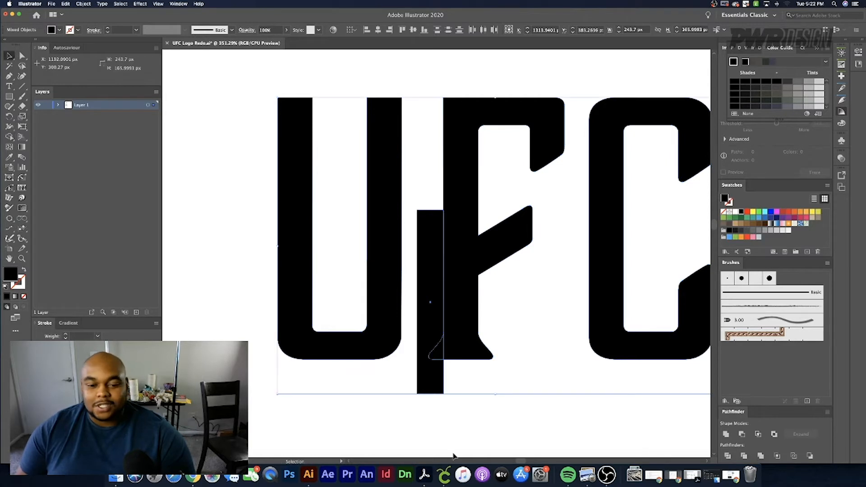
{"action": "left_click", "coordinate": [457, 436]}
- Nudge the cutting rectangle so its right side lines up with the left edge of the F's stem
{"action": "left_click", "coordinate": [425, 317]}
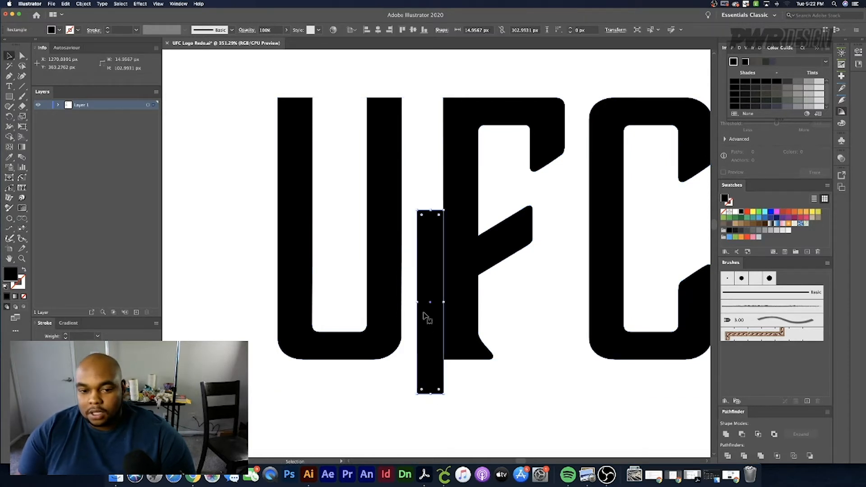
{"action": "key", "text": "Left"}
{"action": "key", "text": "Right"}
{"action": "left_click_drag", "start_coordinate": [431, 317], "coordinate": [431, 318]}
{"action": "key", "text": "Left"}
{"action": "key", "text": "Right"}
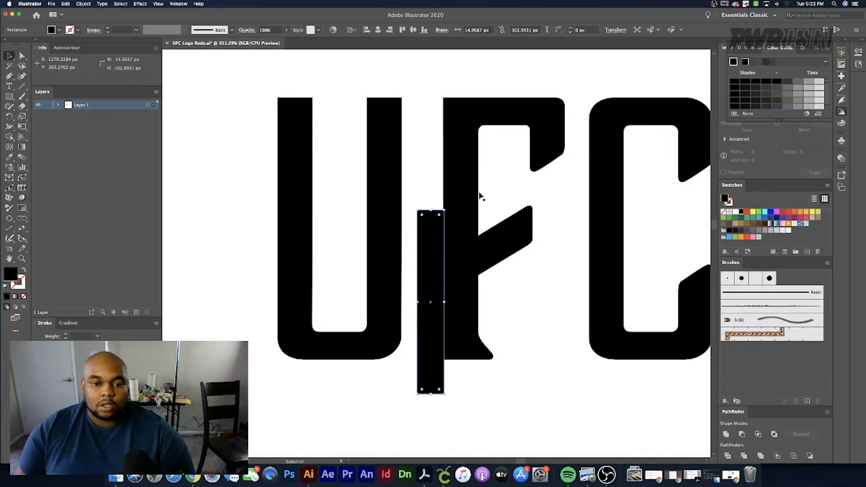
- Cut the left foot serif off the F by removing the rectangle and its overlap with the Shape Builder
{"action": "left_click", "coordinate": [481, 196]}
{"action": "scroll", "coordinate": [431, 320], "scroll_direction": "up", "scroll_amount": 1}
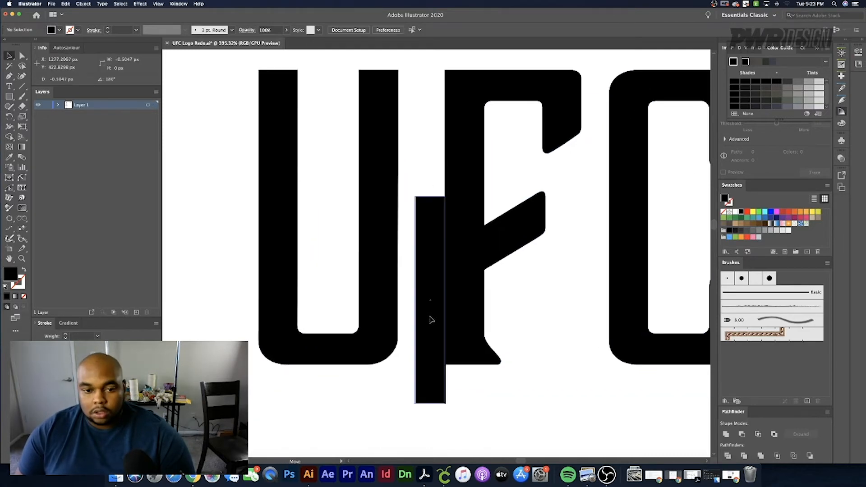
{"action": "left_click_drag", "start_coordinate": [430, 317], "coordinate": [430, 317]}
{"action": "left_click", "coordinate": [467, 309], "text": "shift"}
{"action": "key", "text": "shift+m"}
{"action": "left_click_drag", "start_coordinate": [448, 412], "coordinate": [436, 354]}
- Delete the leftover anchor point low on the left edge of the F's stem
{"action": "key", "text": "p"}
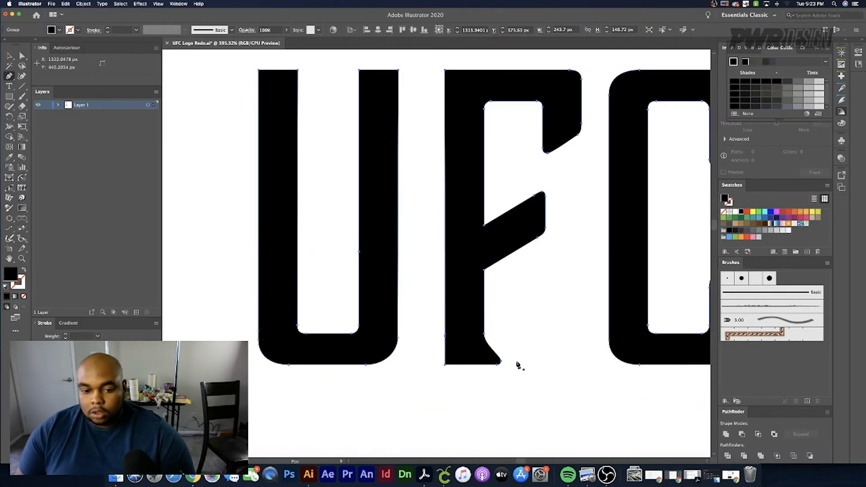
{"action": "left_click", "coordinate": [445, 336]}
{"action": "key", "text": "super+z"}
{"action": "left_click", "coordinate": [446, 336]}
- Cut the right foot serif off the F with a rectangle and the Shape Builder, and delete the leftover anchor point there
{"action": "key", "text": "m"}
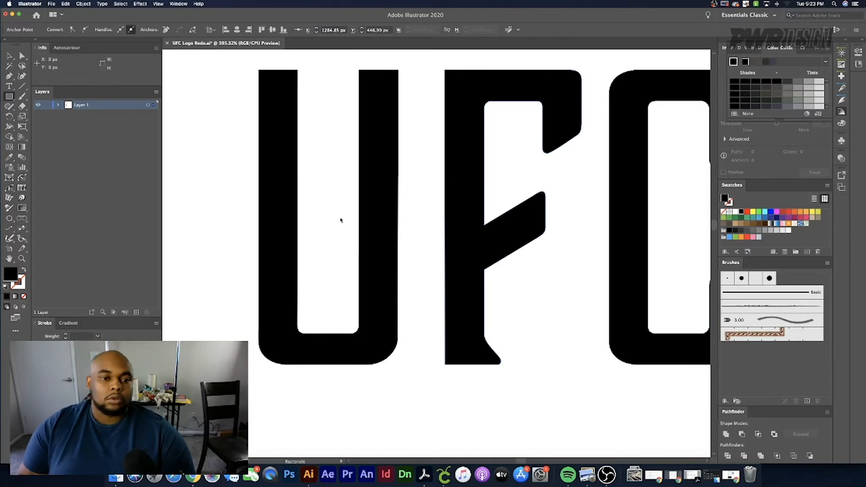
{"action": "left_click_drag", "start_coordinate": [484, 304], "coordinate": [526, 384]}
{"action": "key", "text": "v"}
{"action": "key", "text": "super+a"}
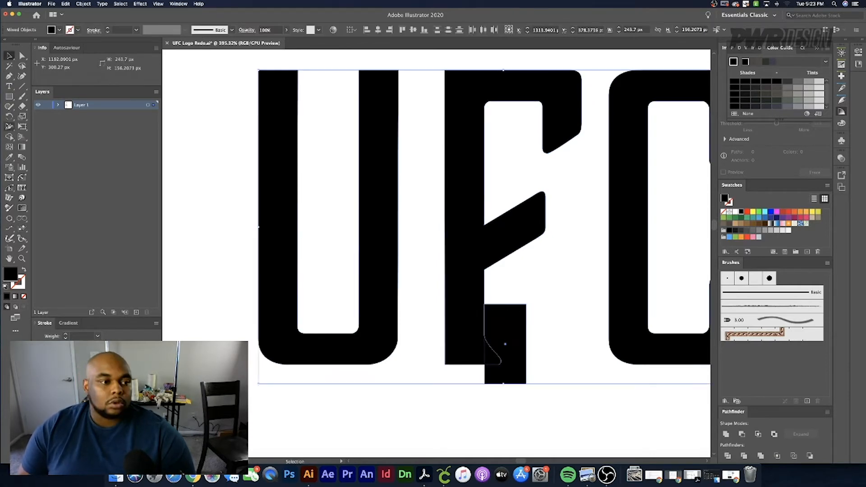
{"action": "key", "text": "shift+m"}
{"action": "scroll", "coordinate": [487, 387], "scroll_direction": "up", "scroll_amount": 5}
{"action": "left_click_drag", "start_coordinate": [529, 430], "coordinate": [498, 302]}
{"action": "key", "text": "p"}
{"action": "left_click", "coordinate": [479, 237]}
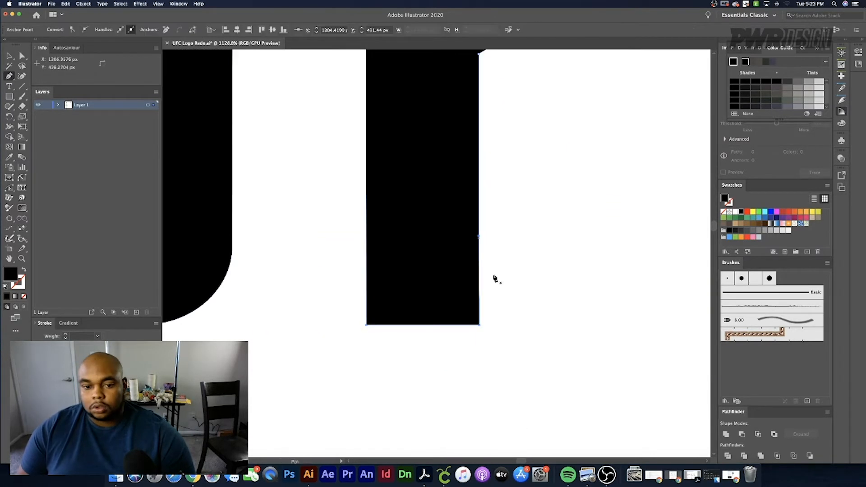
{"action": "scroll", "coordinate": [496, 279], "scroll_direction": "down", "scroll_amount": 6}
{"action": "key", "text": "m"}
{"action": "left_click_drag", "start_coordinate": [531, 210], "coordinate": [456, 288]}
{"action": "key", "text": "super+z"}
{"action": "key", "text": "super+z"}
{"action": "scroll", "coordinate": [457, 275], "scroll_direction": "up", "scroll_amount": 3}
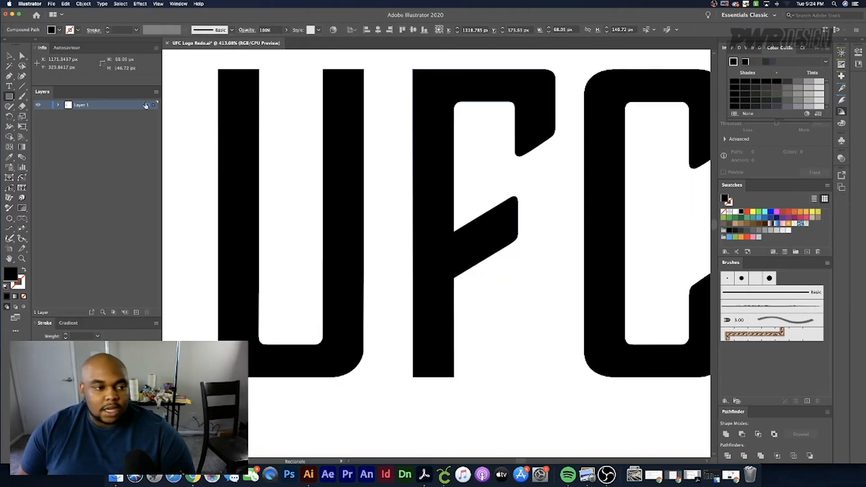
- Draw a rectangle about 7.5 by 21.8 px over the junction of the F's middle arm and stem, and park it left of the U
{"action": "scroll", "coordinate": [445, 254], "scroll_direction": "up", "scroll_amount": 3}
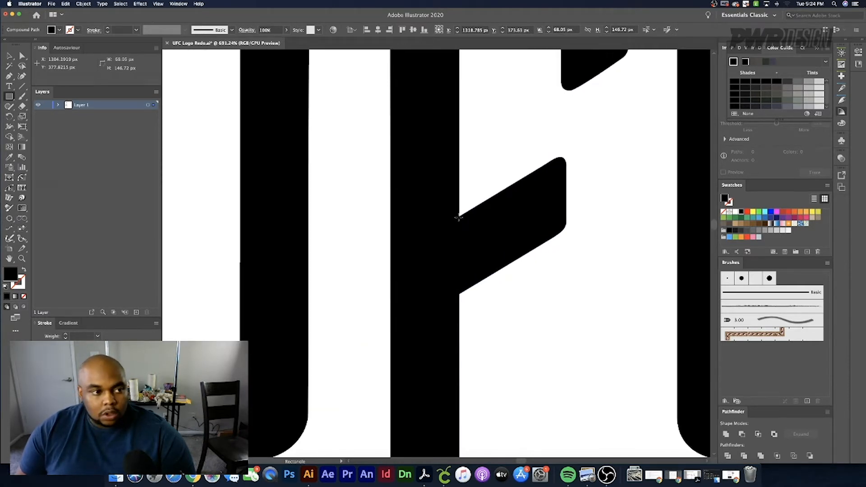
{"action": "left_click_drag", "start_coordinate": [458, 217], "coordinate": [485, 295]}
{"action": "scroll", "coordinate": [470, 251], "scroll_direction": "down", "scroll_amount": 4}
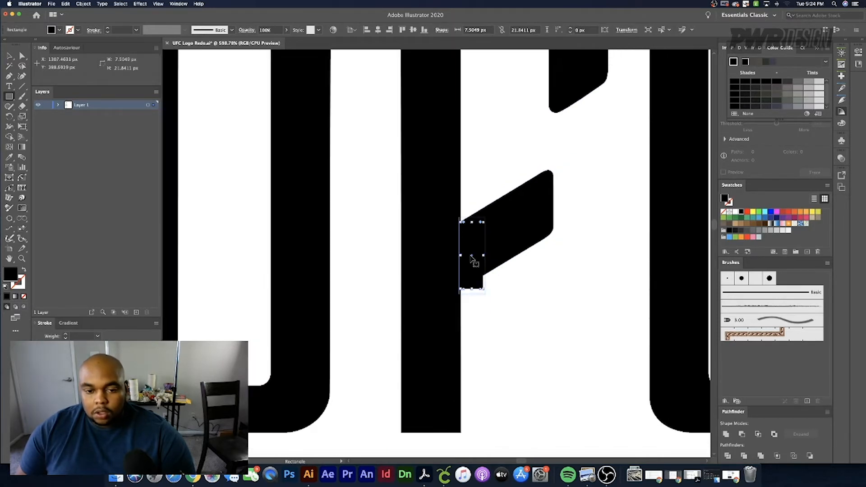
{"action": "left_click_drag", "start_coordinate": [470, 248], "coordinate": [204, 158]}
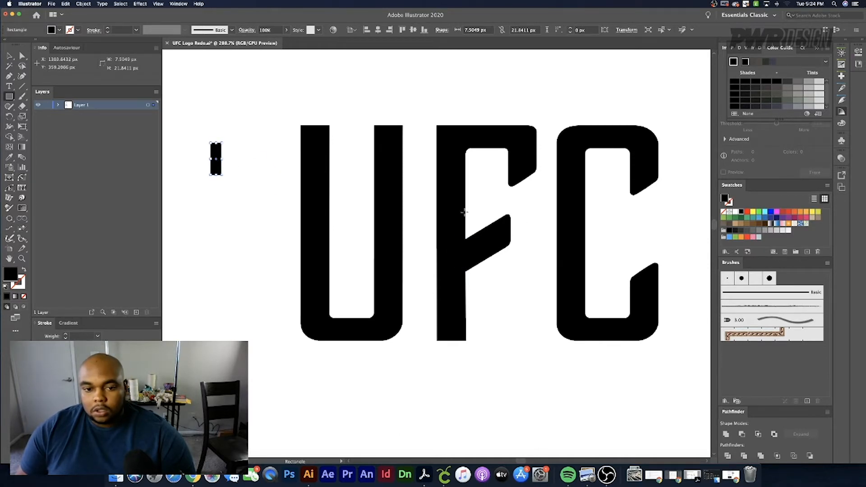
- Cut the slanted middle arm off the F with a rectangle and the Shape Builder, and delete the leftover anchor points on the stem
{"action": "mouse_move", "coordinate": [465, 212]}
{"action": "left_mouse_down"}
{"action": "mouse_move", "coordinate": [499, 217]}
{"action": "mouse_move", "coordinate": [538, 304]}
{"action": "mouse_move", "coordinate": [493, 237]}
{"action": "left_mouse_up"}
{"action": "key", "text": "v"}
{"action": "left_click", "coordinate": [443, 229], "text": "shift"}
{"action": "left_click", "coordinate": [9, 137]}
{"action": "left_click", "coordinate": [9, 76]}
{"action": "left_click", "coordinate": [467, 212]}
{"action": "left_click", "coordinate": [467, 292]}
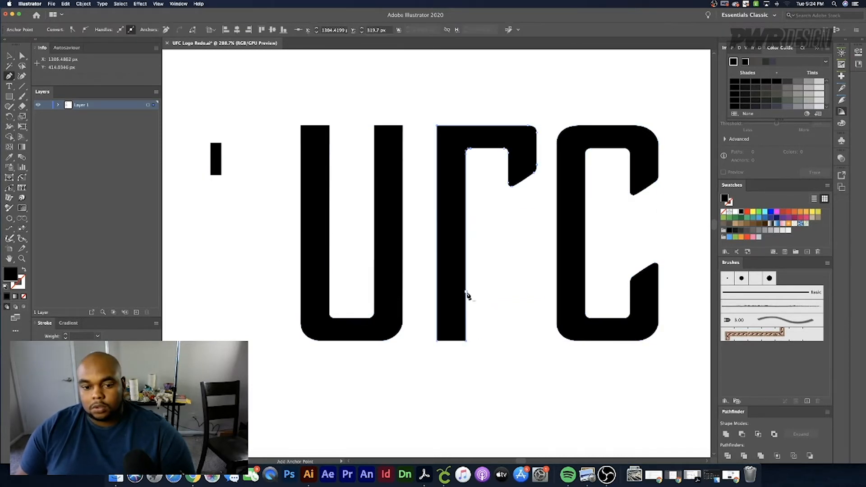
- Move the parked rectangle against the F's stem and widen it into a straight middle arm
{"action": "mouse_move", "coordinate": [217, 165]}
{"action": "left_mouse_down"}
{"action": "mouse_move", "coordinate": [112, 123]}
{"action": "mouse_move", "coordinate": [465, 214]}
{"action": "mouse_move", "coordinate": [468, 237]}
{"action": "mouse_move", "coordinate": [516, 238]}
{"action": "left_mouse_up"}
{"action": "key", "text": "a"}
{"action": "left_click", "coordinate": [531, 211]}
- Square off the slanted end of the F's top arm with a rectangle and the Shape Builder, and deselect the letters
{"action": "key", "text": "m"}
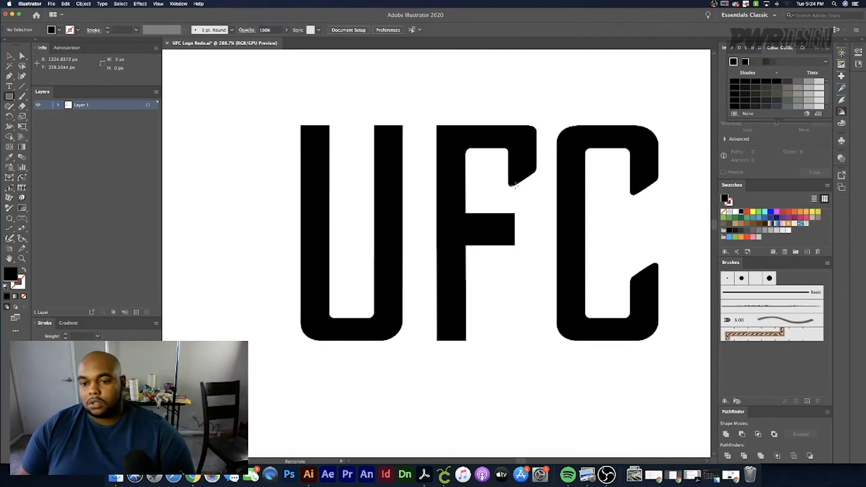
{"action": "mouse_move", "coordinate": [501, 170]}
{"action": "left_mouse_down"}
{"action": "mouse_move", "coordinate": [543, 201]}
{"action": "mouse_move", "coordinate": [525, 167]}
{"action": "left_mouse_up"}
{"action": "key", "text": "v"}
{"action": "left_click", "coordinate": [521, 150], "text": "shift"}
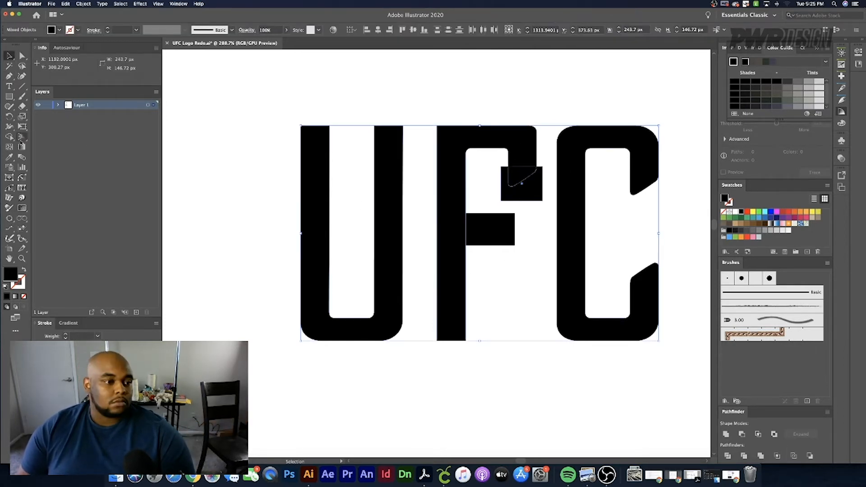
{"action": "key", "text": "shift+m"}
{"action": "left_click_drag", "start_coordinate": [548, 205], "coordinate": [510, 177]}
{"action": "left_click", "coordinate": [8, 56]}
{"action": "left_click", "coordinate": [460, 101]}
{"action": "scroll", "coordinate": [553, 249], "scroll_direction": "down", "scroll_amount": 5}
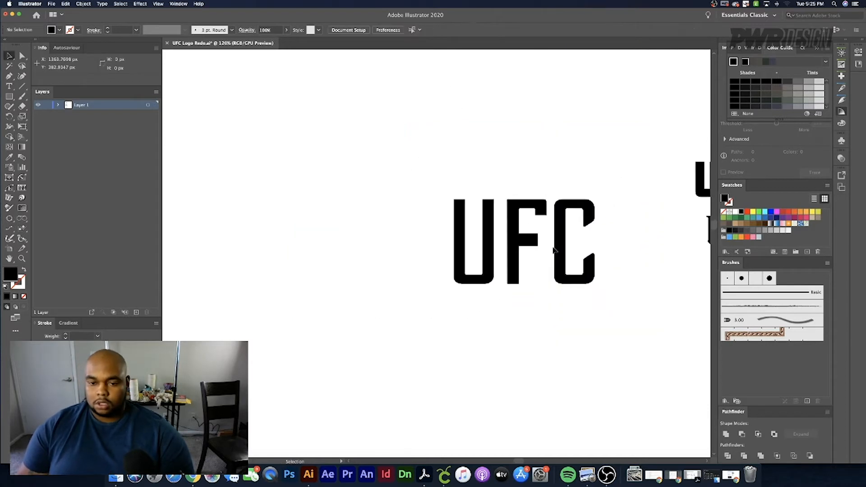
{"action": "scroll", "coordinate": [554, 249], "scroll_direction": "up", "scroll_amount": 2}
{"action": "scroll", "coordinate": [553, 249], "scroll_direction": "up", "scroll_amount": 4}
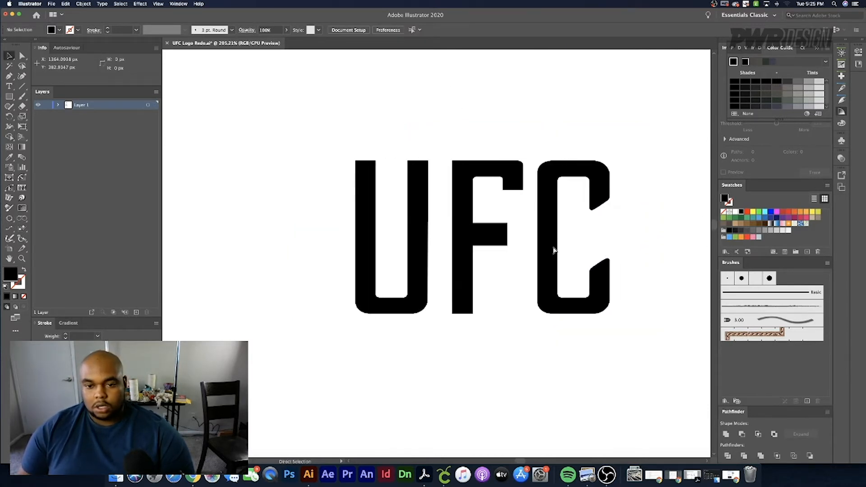
- Draw cutting rectangles about 26.9 by 21.1 px and 29.2 by 22.4 px over the C's upper and lower slanted terminals
{"action": "left_click", "coordinate": [9, 96]}
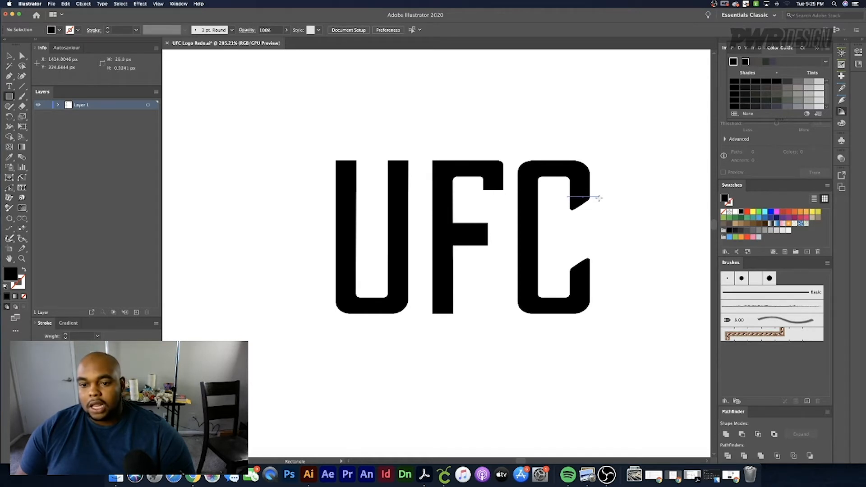
{"action": "left_click_drag", "start_coordinate": [598, 198], "coordinate": [596, 219]}
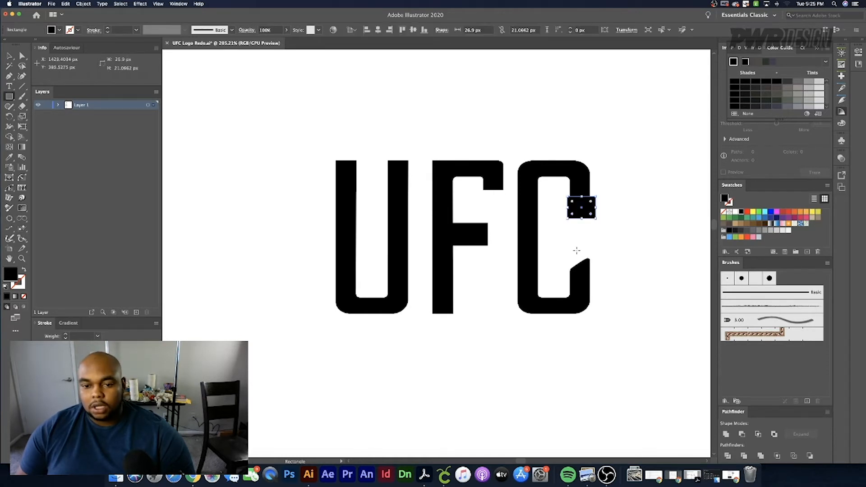
{"action": "left_click_drag", "start_coordinate": [607, 284], "coordinate": [596, 276]}
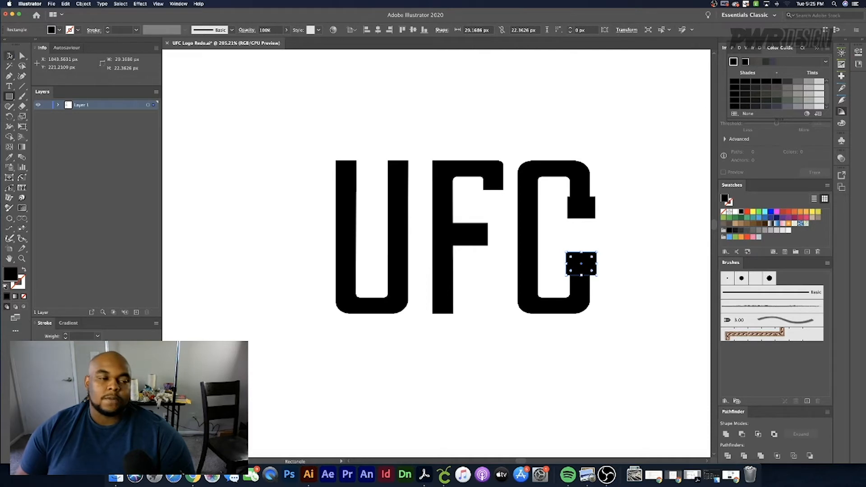
- Square off both terminals of the C by removing the rectangles and their overlaps with the Shape Builder
{"action": "left_click", "coordinate": [10, 56]}
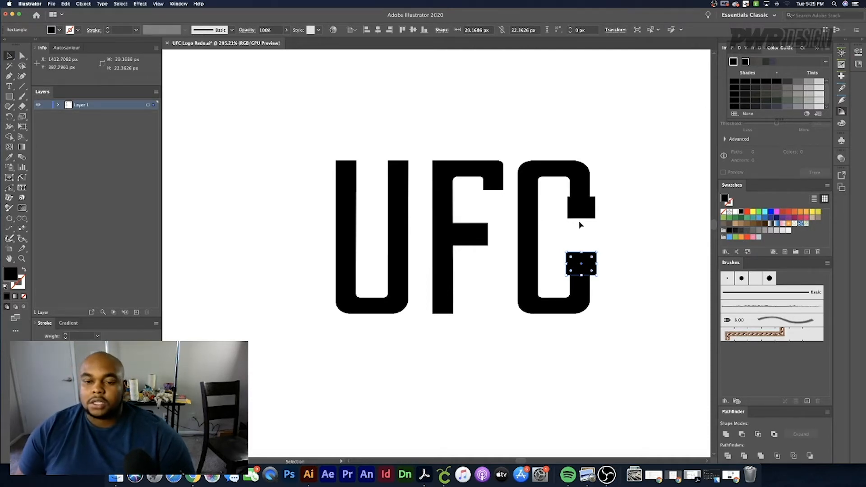
{"action": "key", "text": "super+a"}
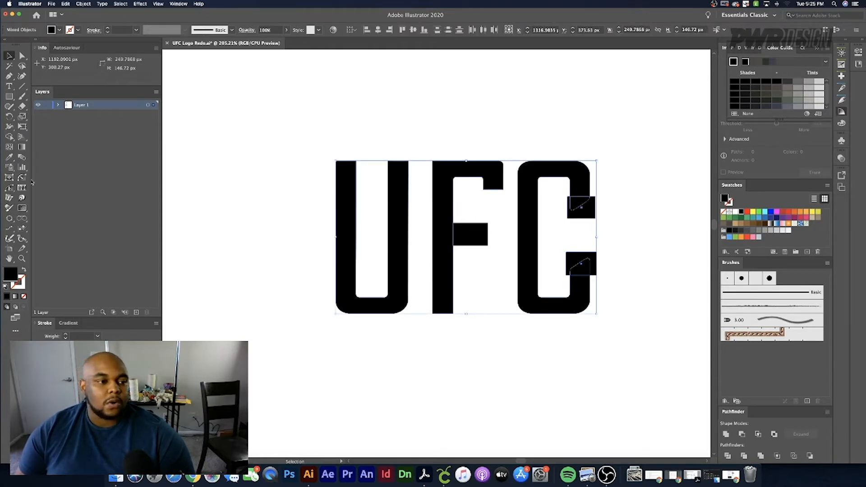
{"action": "left_click", "coordinate": [9, 137]}
{"action": "scroll", "coordinate": [587, 249], "scroll_direction": "up", "scroll_amount": 3}
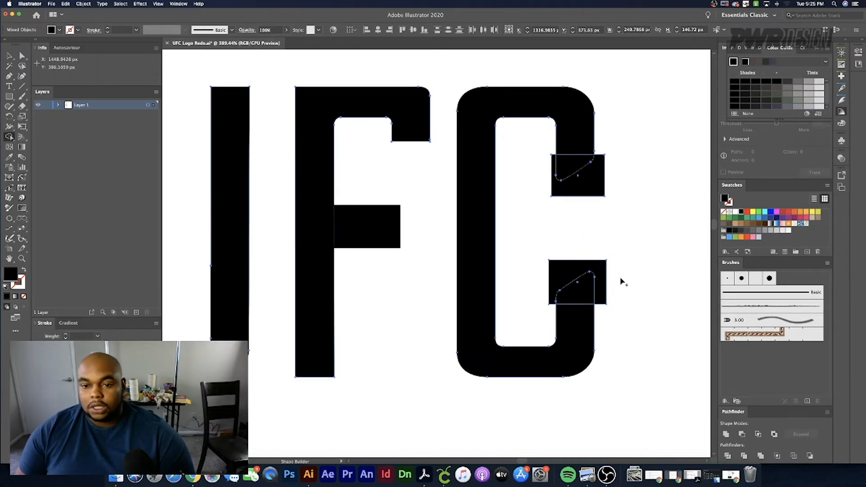
{"action": "left_click", "coordinate": [560, 291], "text": "alt"}
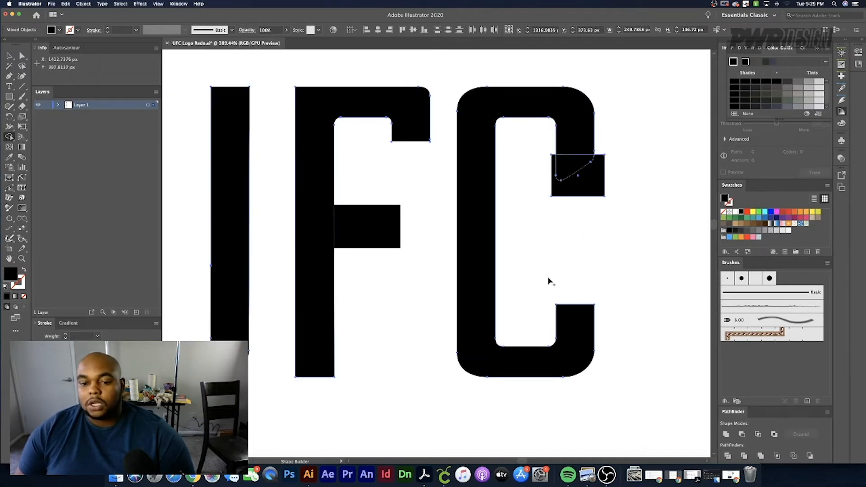
{"action": "left_click_drag", "start_coordinate": [564, 168], "coordinate": [625, 176]}
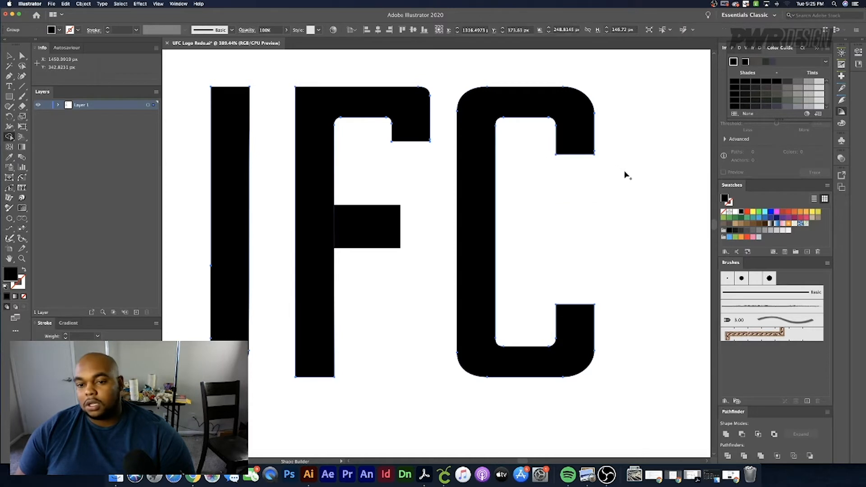
{"action": "scroll", "coordinate": [624, 176], "scroll_direction": "down", "scroll_amount": 3}
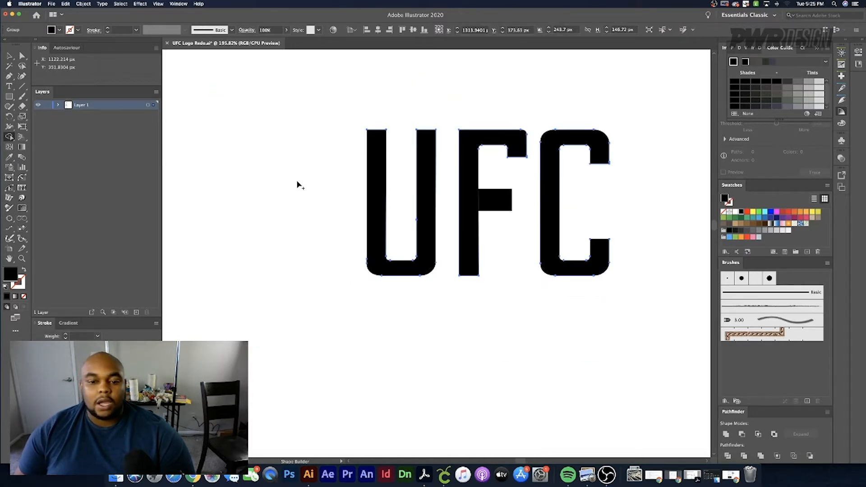
{"action": "left_click", "coordinate": [8, 56]}
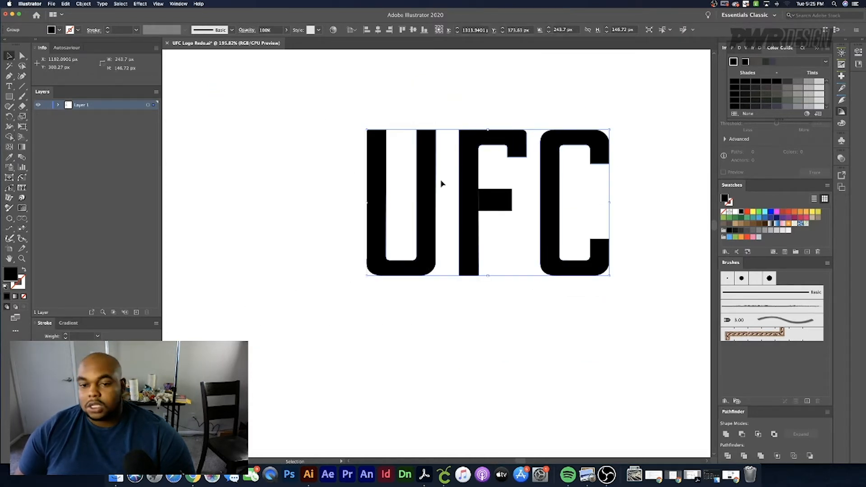
{"action": "left_click", "coordinate": [332, 180]}
{"action": "scroll", "coordinate": [333, 181], "scroll_direction": "down", "scroll_amount": 3}
{"action": "scroll", "coordinate": [332, 182], "scroll_direction": "up", "scroll_amount": 3}
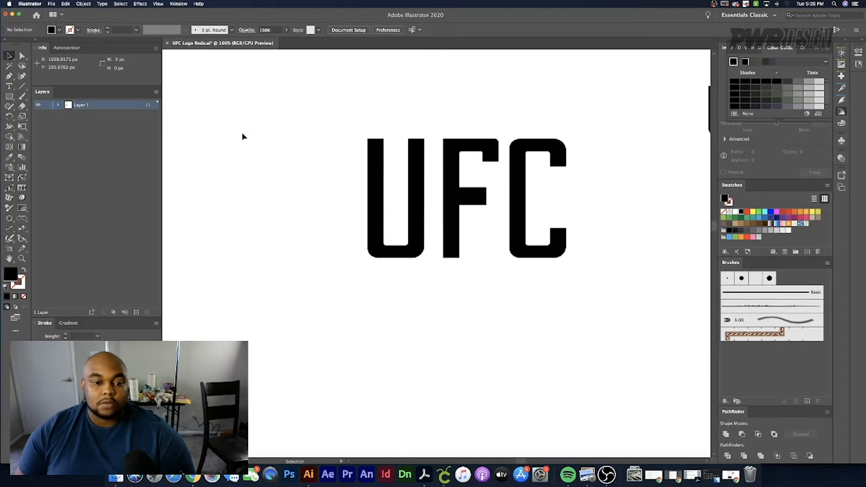
- Draw an octagon about 104 px across with the Polygon tool and move it over the lower part of the U
{"action": "left_click_drag", "start_coordinate": [9, 96], "coordinate": [45, 126]}
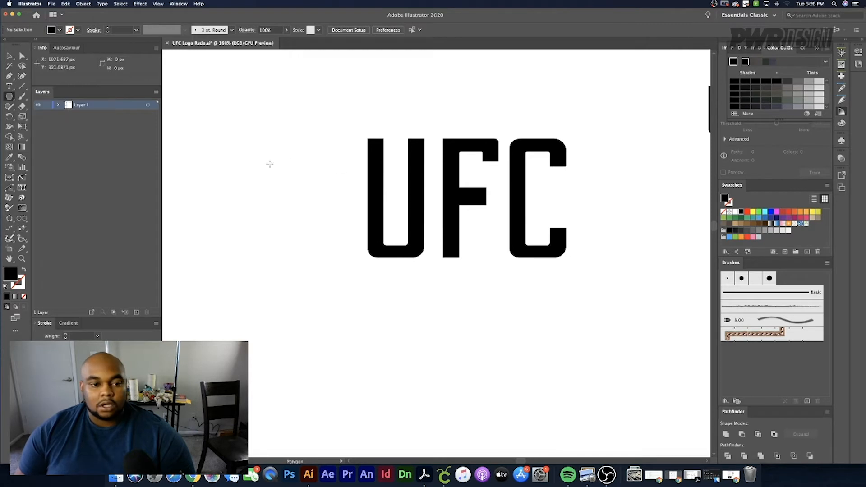
{"action": "left_click_drag", "start_coordinate": [270, 163], "coordinate": [303, 195]}
{"action": "key", "text": "Up"}
{"action": "key", "text": "Up"}
{"action": "left_click_drag", "start_coordinate": [270, 164], "coordinate": [393, 221]}
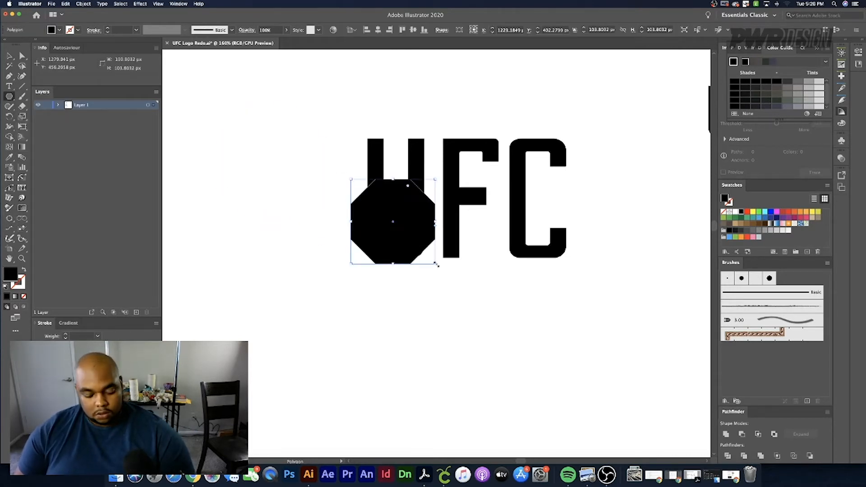
- Scale the octagon down to about 50 px and center it in the bottom of the U's opening
{"action": "left_click_drag", "start_coordinate": [436, 264], "coordinate": [406, 234]}
{"action": "left_click_drag", "start_coordinate": [378, 206], "coordinate": [395, 226]}
{"action": "left_click_drag", "start_coordinate": [422, 254], "coordinate": [397, 225]}
{"action": "key", "text": "v"}
{"action": "left_click", "coordinate": [239, 201]}
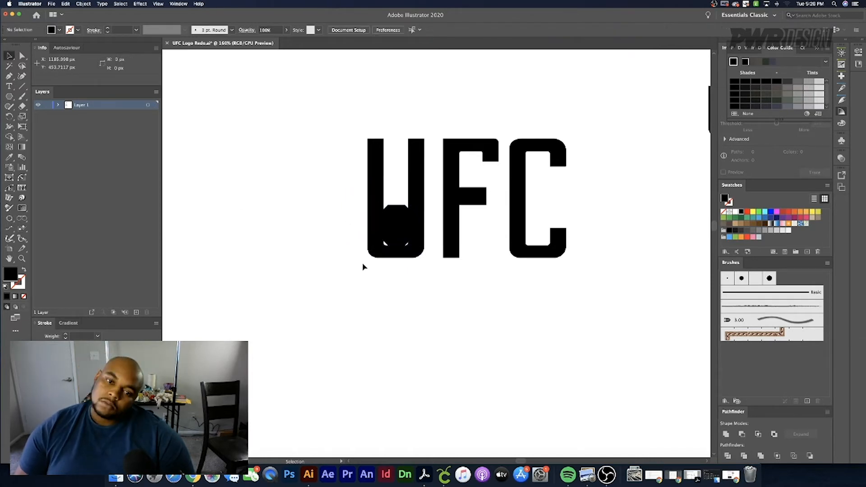
- Ungroup the UFC letterforms so each letter can be selected separately
{"action": "left_click", "coordinate": [384, 224]}
{"action": "left_click", "coordinate": [375, 178]}
{"action": "key", "text": "shift+super+g"}
{"action": "left_click", "coordinate": [394, 181]}
- Thicken the U with a 10 pt black stroke
{"action": "left_click", "coordinate": [379, 180]}
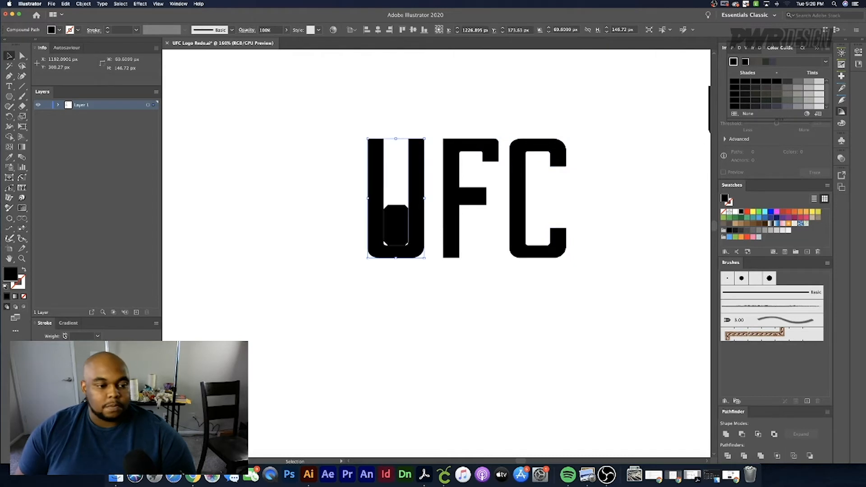
{"action": "left_click", "coordinate": [65, 335]}
{"action": "left_click", "coordinate": [65, 334]}
{"action": "left_click", "coordinate": [65, 335]}
{"action": "left_click", "coordinate": [65, 334]}
{"action": "left_click", "coordinate": [65, 335]}
{"action": "left_click", "coordinate": [66, 334]}
{"action": "left_click", "coordinate": [66, 335]}
{"action": "left_click", "coordinate": [65, 334]}
- Thicken the F and its middle arm with a 10 pt black stroke
{"action": "left_click", "coordinate": [479, 197]}
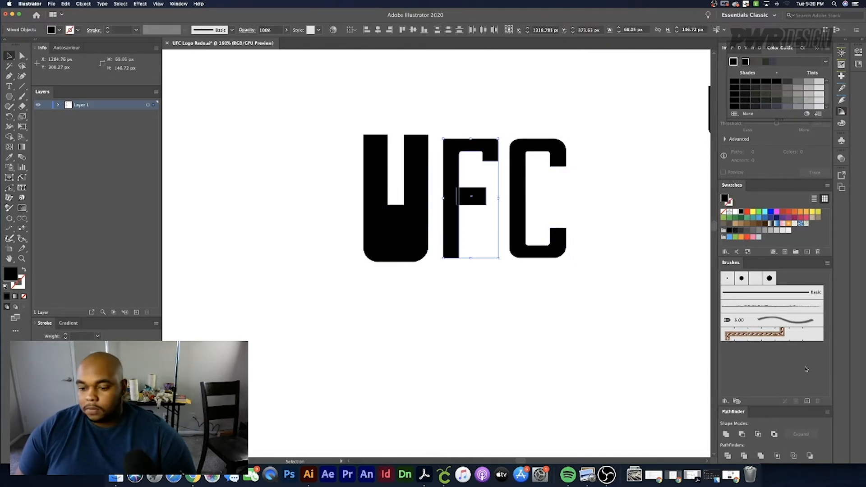
{"action": "left_click", "coordinate": [66, 335]}
{"action": "left_click", "coordinate": [65, 335]}
{"action": "left_click", "coordinate": [65, 334]}
{"action": "left_click", "coordinate": [66, 334]}
- Thicken the C with a 10 pt black stroke and deselect it
{"action": "left_click", "coordinate": [518, 226]}
{"action": "left_click", "coordinate": [66, 335]}
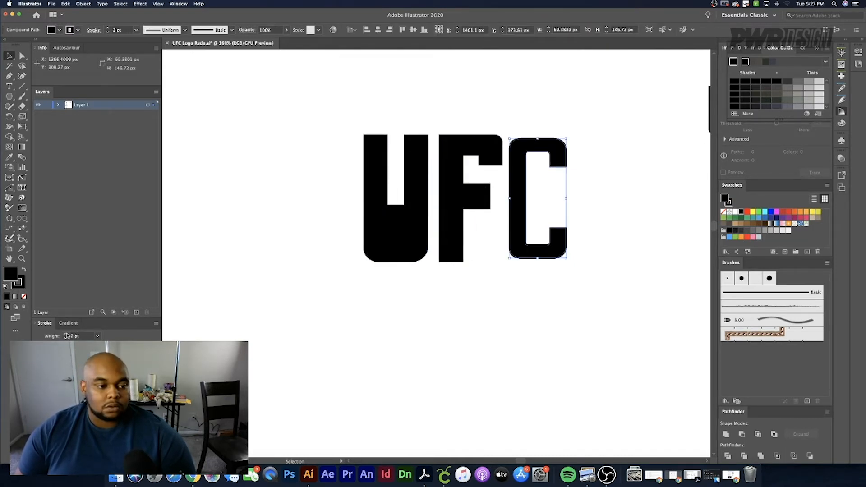
{"action": "left_click", "coordinate": [66, 334]}
{"action": "left_click", "coordinate": [66, 334]}
{"action": "left_click", "coordinate": [66, 334]}
{"action": "left_click", "coordinate": [66, 335]}
{"action": "left_click", "coordinate": [66, 335]}
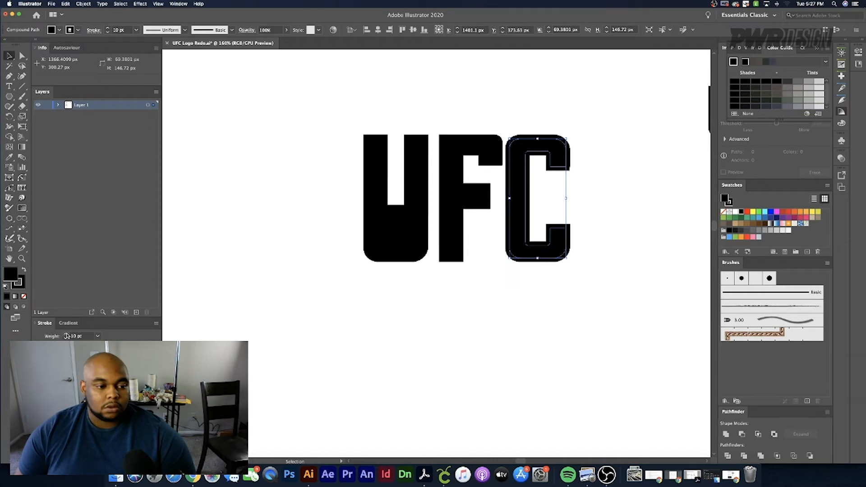
{"action": "left_click", "coordinate": [394, 352]}
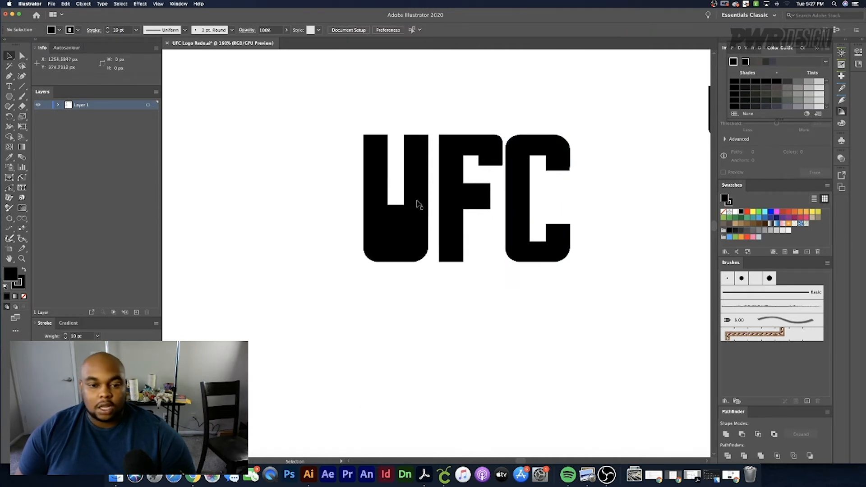
- Place a copy of the octagon in the empty area left of the U
{"action": "left_click", "coordinate": [392, 216]}
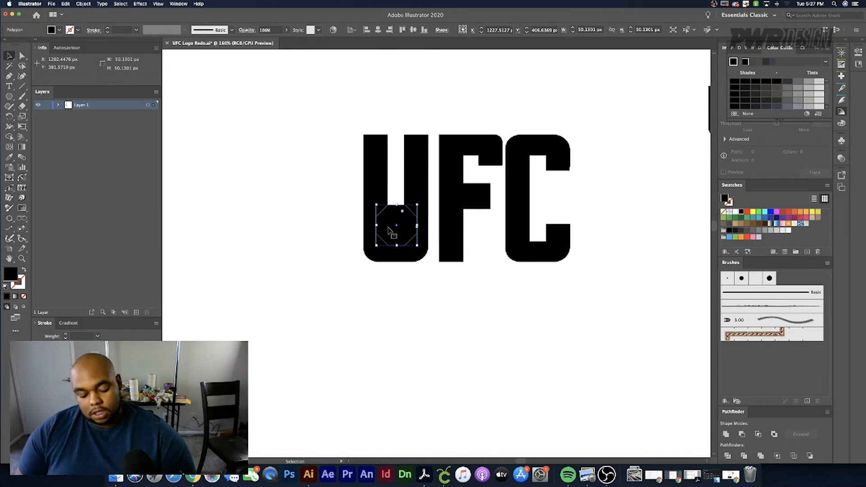
{"action": "left_click_drag", "start_coordinate": [394, 231], "coordinate": [251, 184]}
{"action": "left_click", "coordinate": [394, 233]}
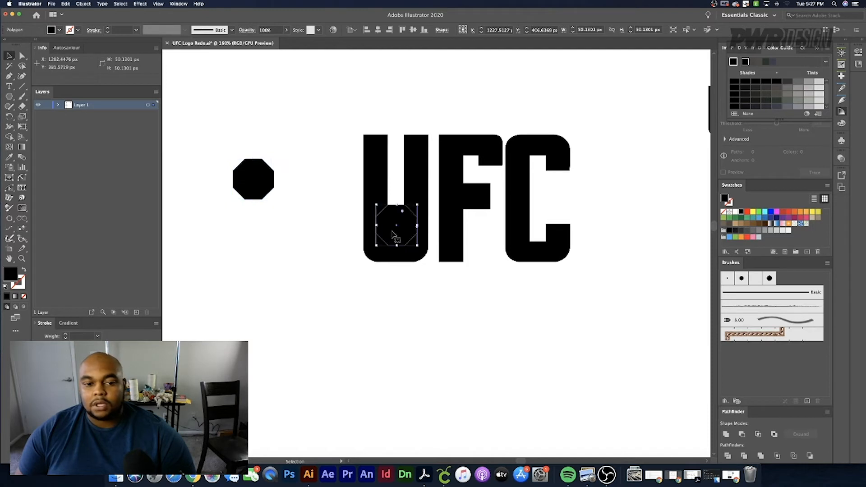
{"action": "scroll", "coordinate": [394, 235], "scroll_direction": "up", "scroll_amount": 3}
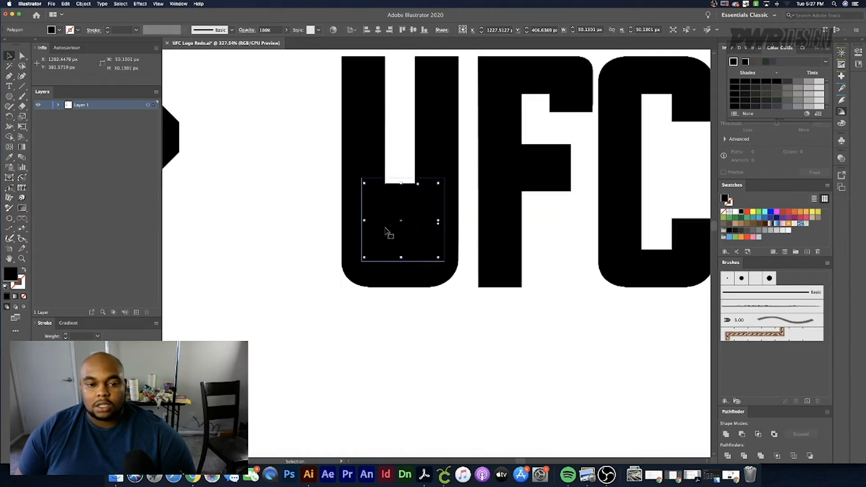
{"action": "scroll", "coordinate": [388, 227], "scroll_direction": "up", "scroll_amount": 2}
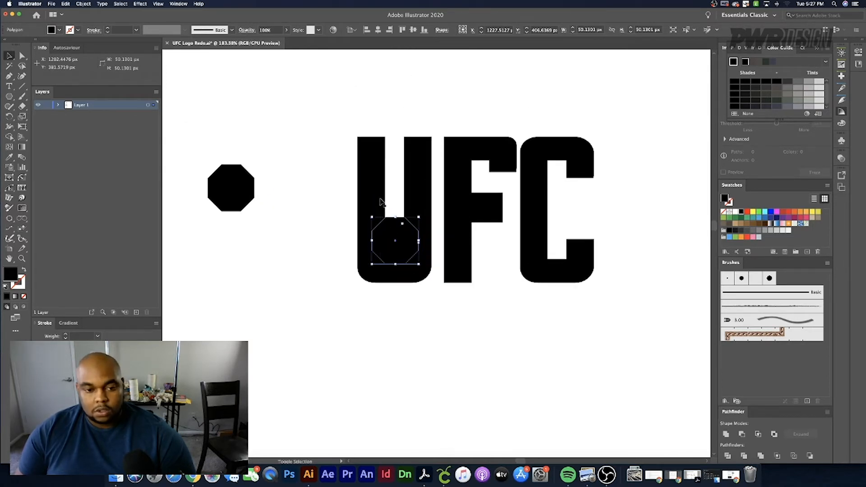
{"action": "left_click", "coordinate": [384, 207], "text": "shift"}
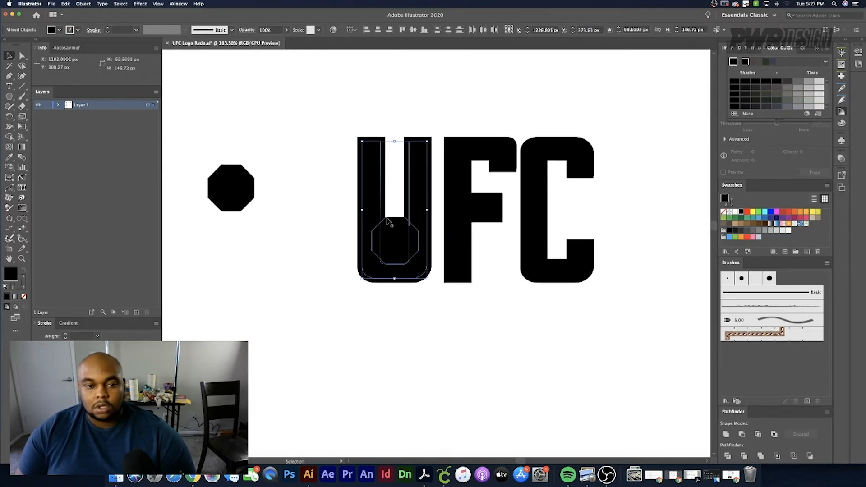
{"action": "left_click", "coordinate": [386, 289]}
- Select the stroked U, F and C together and place a backup copy of them above and left of the original
{"action": "left_click", "coordinate": [415, 185]}
{"action": "left_click", "coordinate": [452, 180], "text": "shift"}
{"action": "left_click", "coordinate": [530, 187], "text": "shift"}
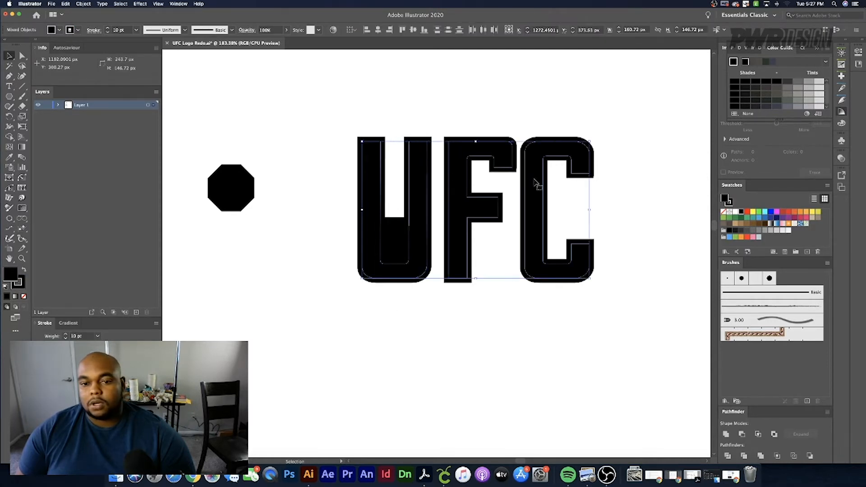
{"action": "scroll", "coordinate": [533, 193], "scroll_direction": "down", "scroll_amount": 5}
{"action": "left_click_drag", "start_coordinate": [535, 194], "coordinate": [398, 145]}
- Expand the fill and stroke of the C, F and U together and unite the result into solid letter shapes
{"action": "scroll", "coordinate": [561, 178], "scroll_direction": "up", "scroll_amount": 4}
{"action": "scroll", "coordinate": [374, 215], "scroll_direction": "up", "scroll_amount": 2}
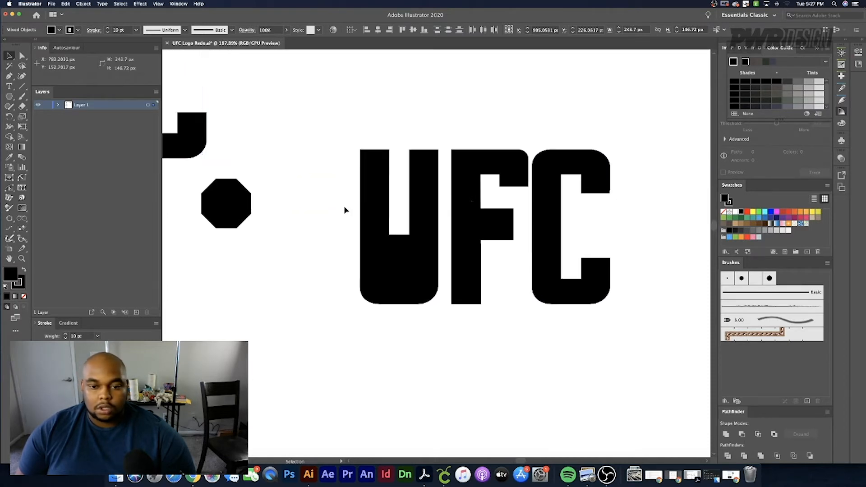
{"action": "scroll", "coordinate": [480, 199], "scroll_direction": "up", "scroll_amount": 3}
{"action": "left_click", "coordinate": [568, 208]}
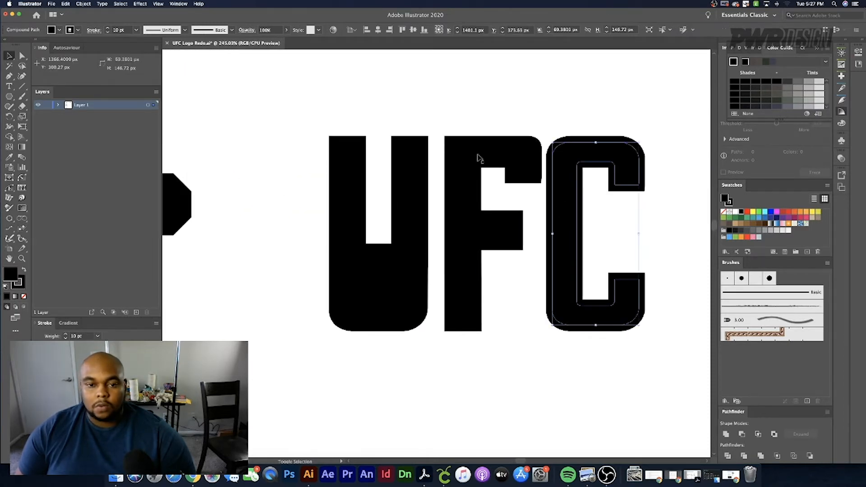
{"action": "left_click", "coordinate": [478, 182], "text": "shift"}
{"action": "left_click", "coordinate": [399, 188], "text": "shift"}
{"action": "left_click", "coordinate": [81, 4]}
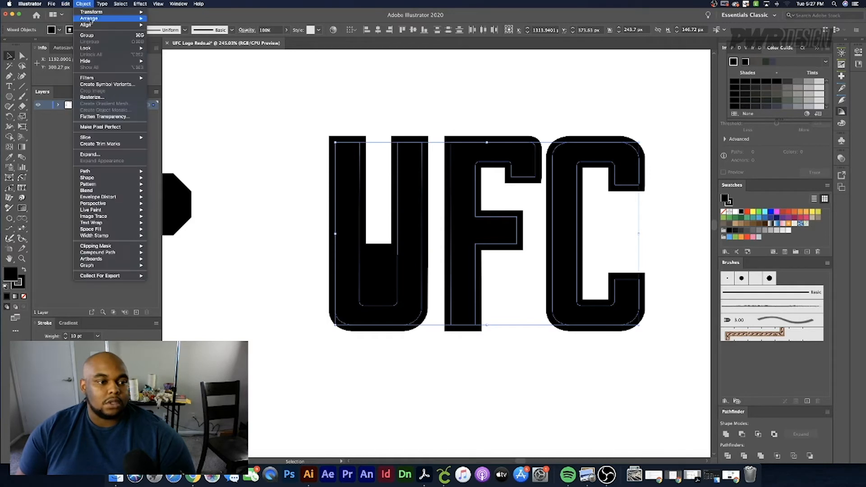
{"action": "left_click", "coordinate": [90, 155]}
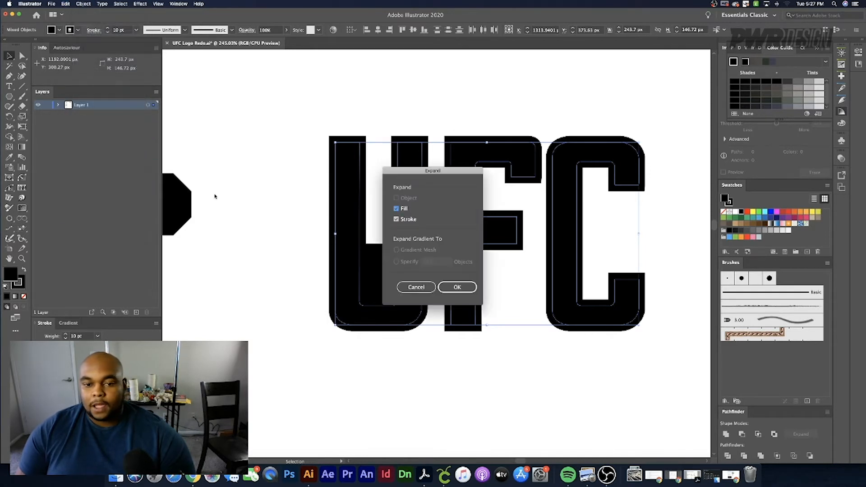
{"action": "left_click", "coordinate": [457, 288]}
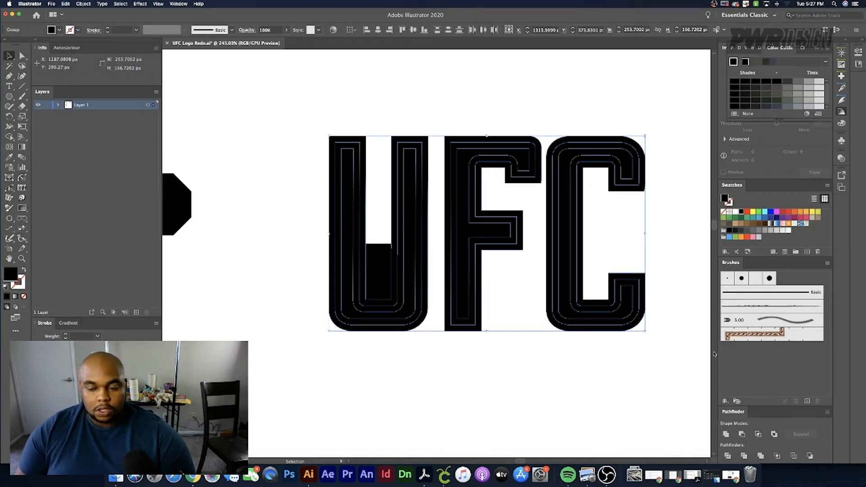
{"action": "left_click", "coordinate": [725, 435]}
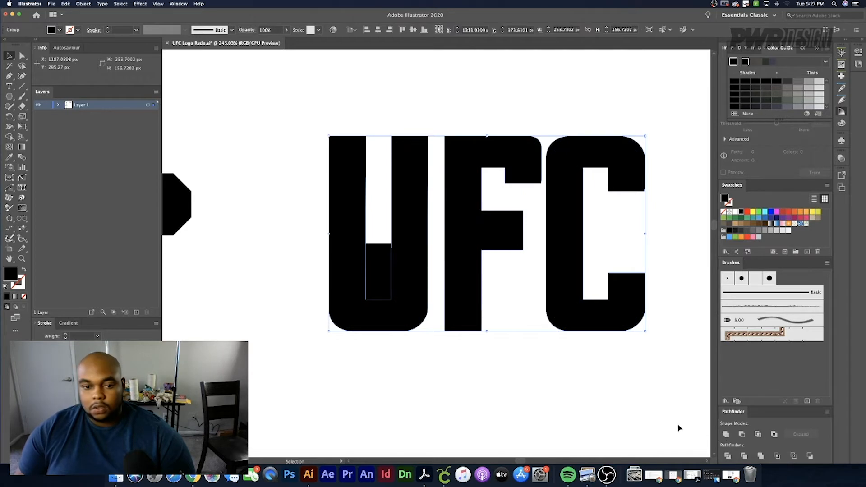
{"action": "left_click", "coordinate": [350, 358]}
- Ungroup the united letters and centre the octagon horizontally on the U
{"action": "left_click", "coordinate": [386, 250]}
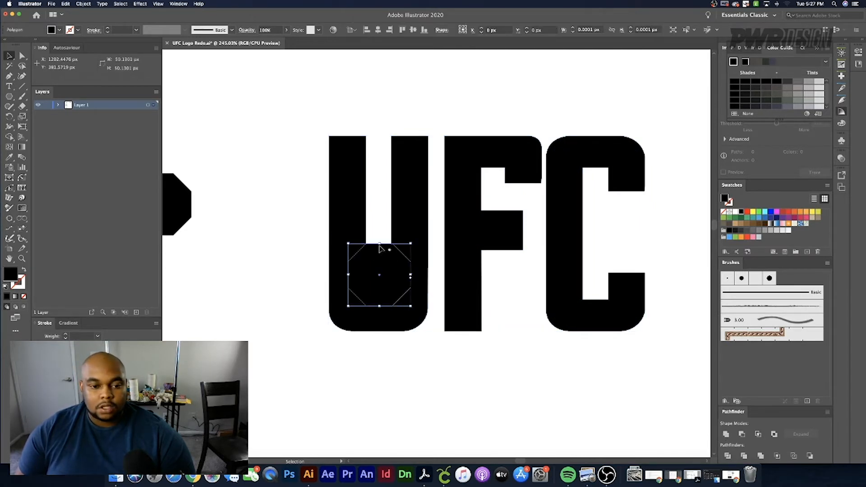
{"action": "left_click_drag", "start_coordinate": [381, 264], "coordinate": [380, 262]}
{"action": "left_click", "coordinate": [397, 219]}
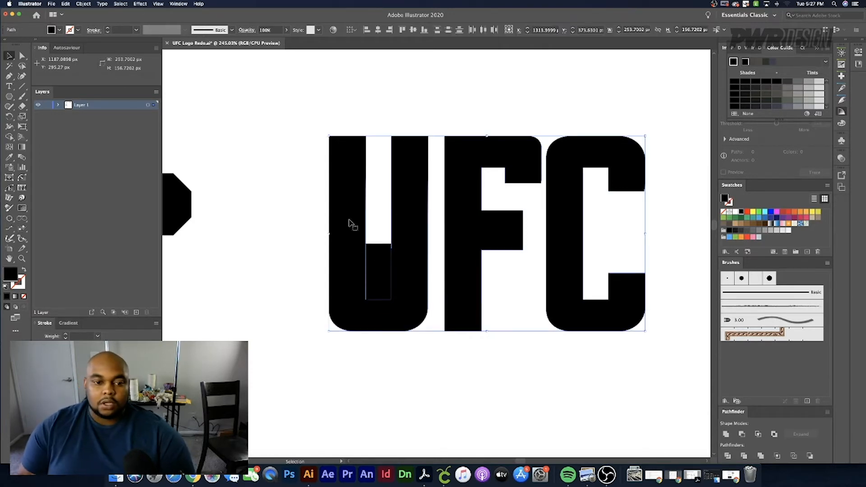
{"action": "left_click", "coordinate": [376, 242]}
{"action": "left_click", "coordinate": [422, 222]}
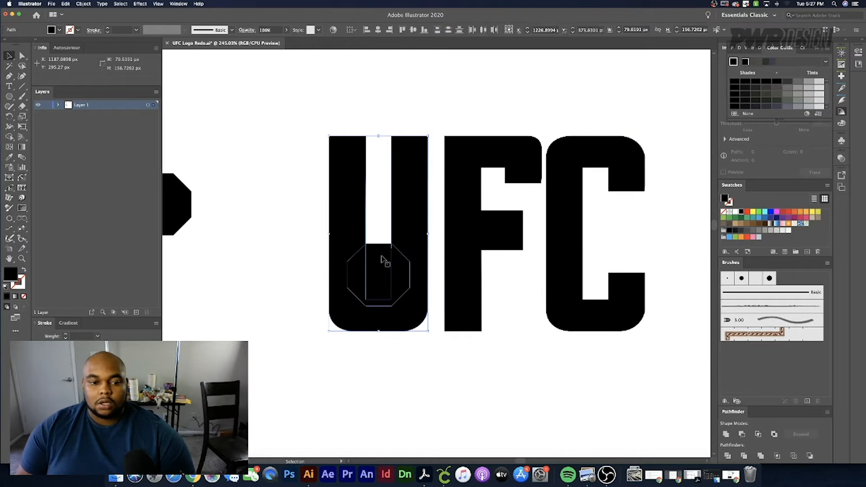
{"action": "left_click", "coordinate": [382, 264]}
{"action": "left_click", "coordinate": [408, 221]}
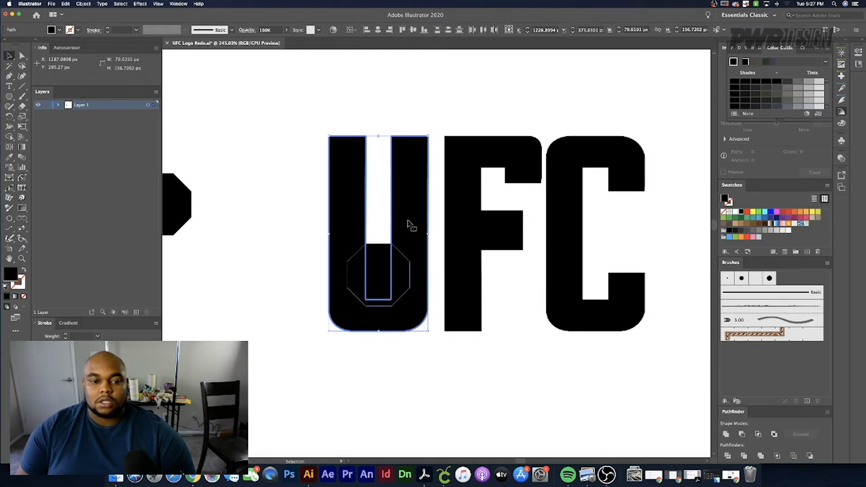
{"action": "left_click", "coordinate": [322, 122]}
- Offset the path of the octagon in the U by -8 px with miter joins, after comparing a -5 px preview
{"action": "left_click", "coordinate": [374, 269]}
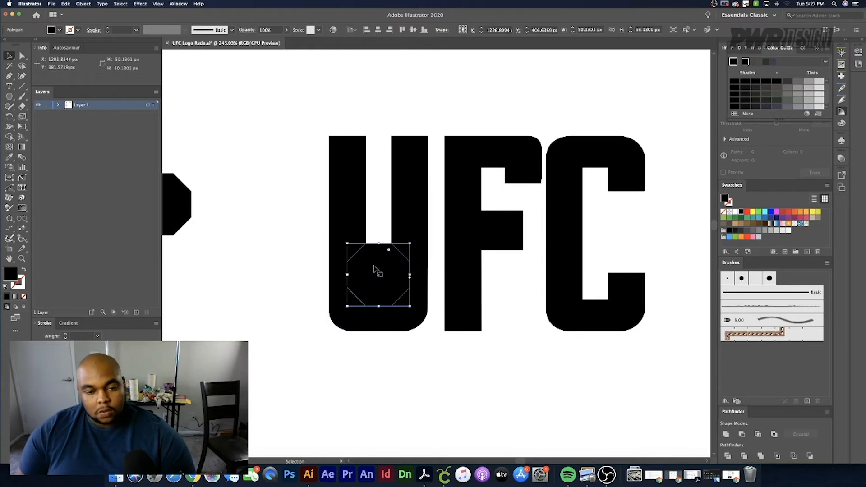
{"action": "left_click", "coordinate": [88, 5]}
{"action": "mouse_move", "coordinate": [117, 172]}
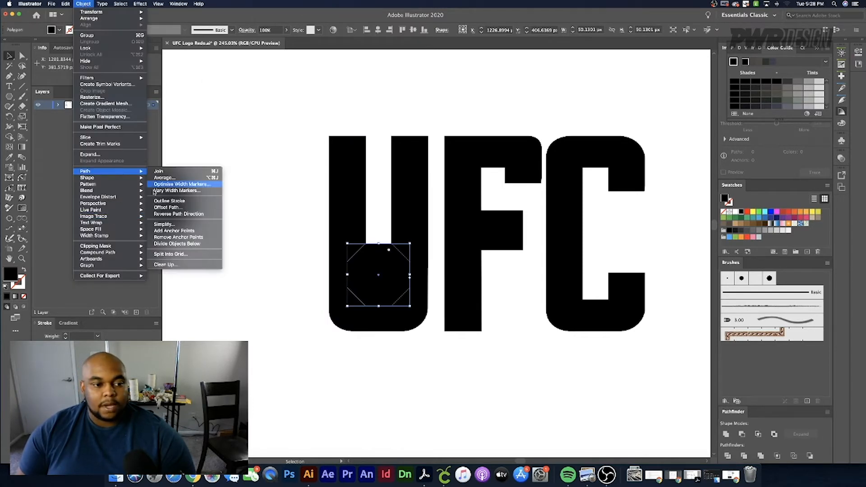
{"action": "left_click", "coordinate": [175, 208]}
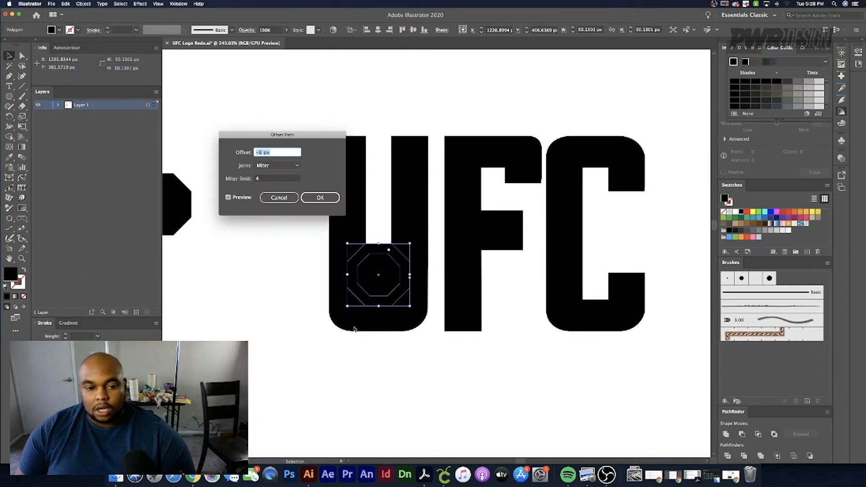
{"action": "left_click", "coordinate": [330, 196]}
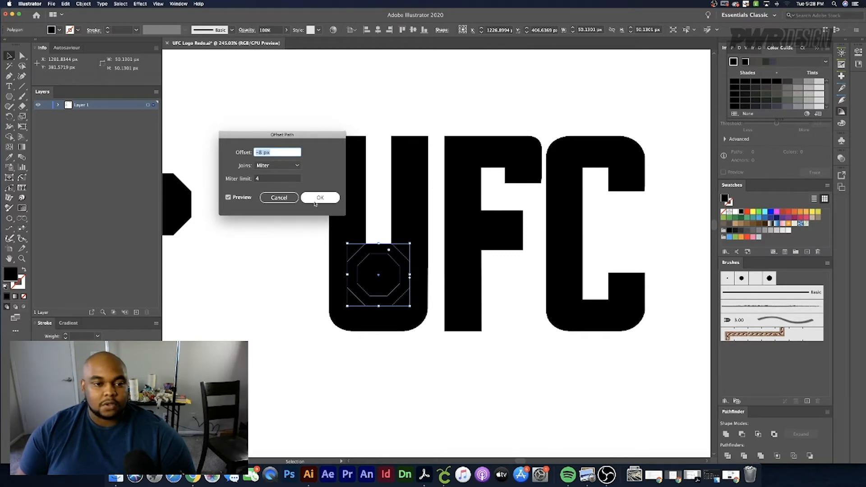
{"action": "left_click", "coordinate": [262, 156]}
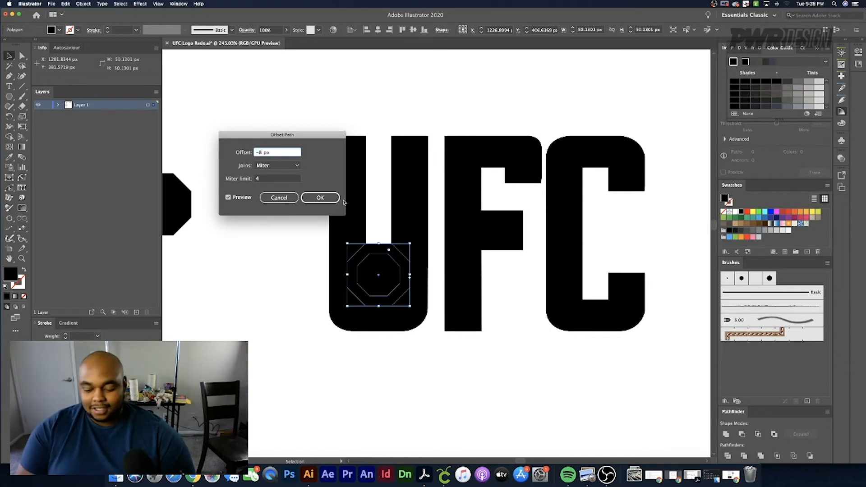
{"action": "type", "text": "5"}
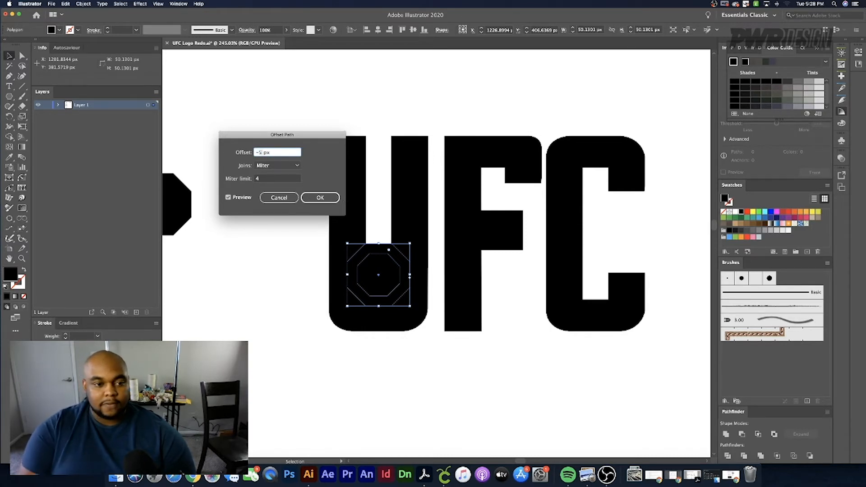
{"action": "left_click", "coordinate": [227, 198]}
{"action": "left_click", "coordinate": [228, 198]}
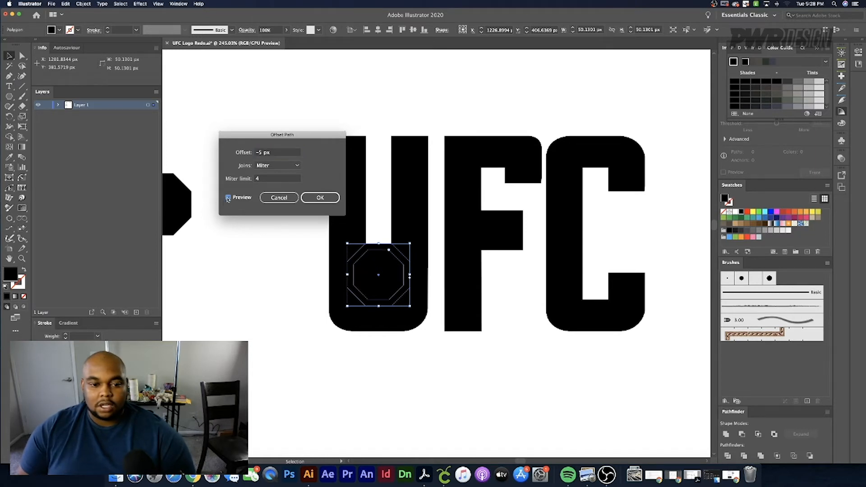
{"action": "left_click", "coordinate": [262, 152]}
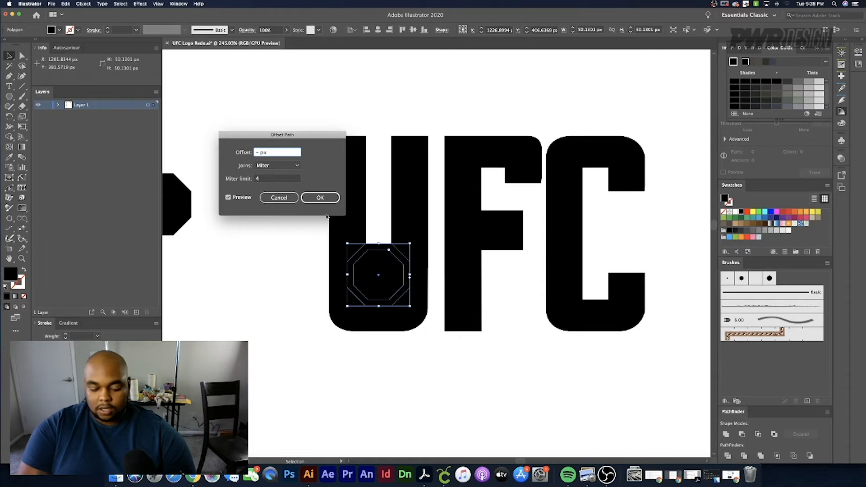
{"action": "key", "text": "Return"}
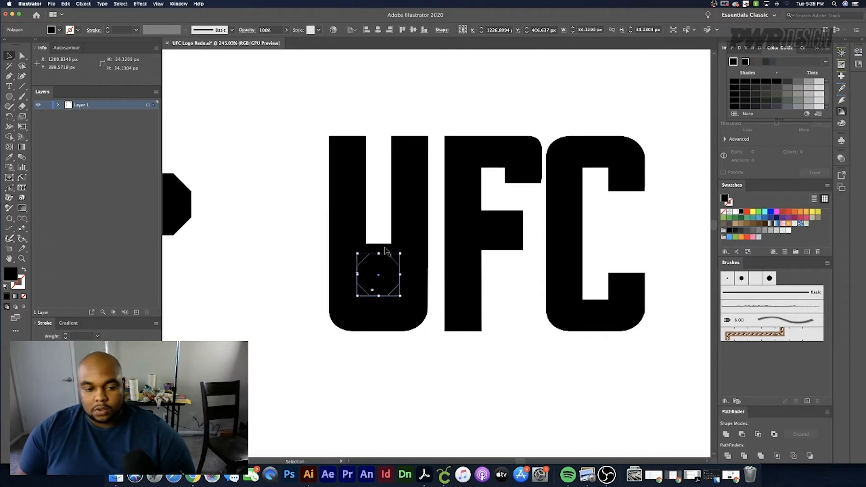
- Fill the outer octagon in the U with white and deselect it
{"action": "key", "text": "super+z"}
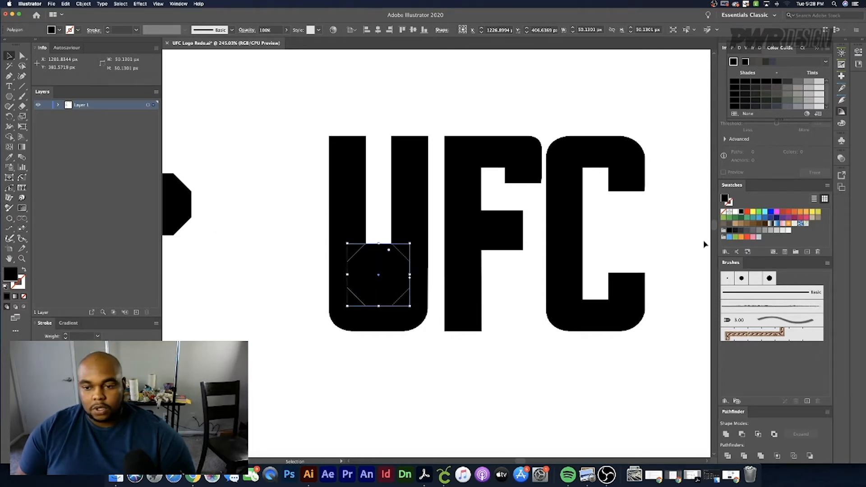
{"action": "left_click", "coordinate": [736, 211]}
{"action": "left_click", "coordinate": [371, 398]}
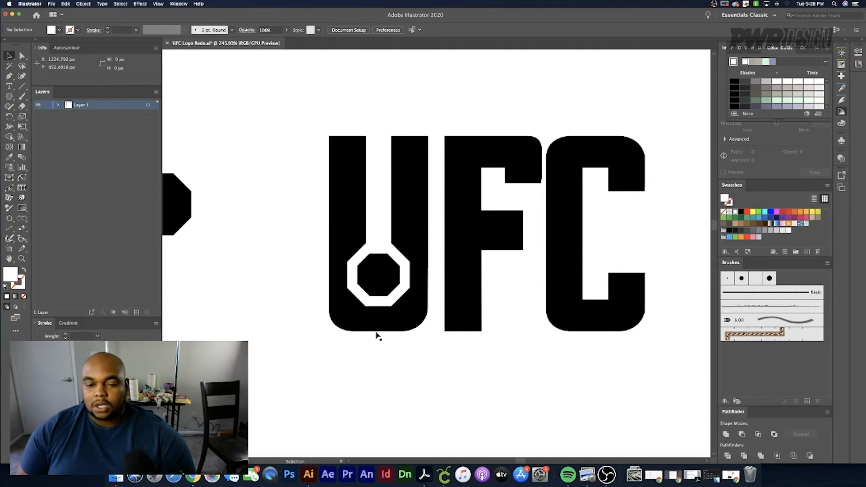
- Try placing a copy of the U without its octagons above the logo and undo it
{"action": "scroll", "coordinate": [377, 336], "scroll_direction": "down", "scroll_amount": 3}
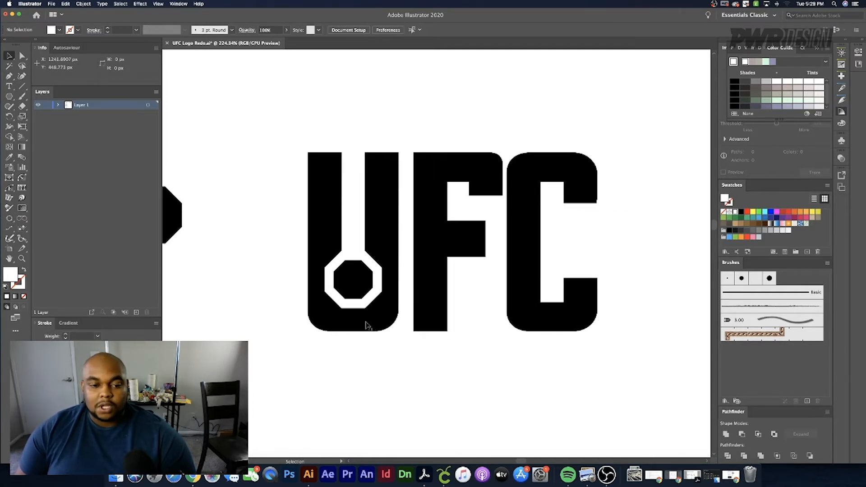
{"action": "left_click", "coordinate": [354, 284]}
{"action": "left_click", "coordinate": [387, 231]}
{"action": "scroll", "coordinate": [387, 231], "scroll_direction": "down", "scroll_amount": 8}
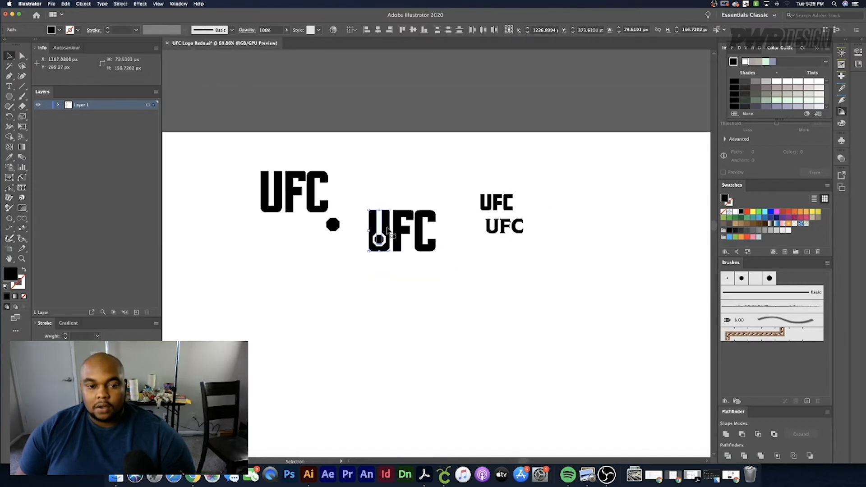
{"action": "left_click_drag", "start_coordinate": [387, 231], "coordinate": [413, 175]}
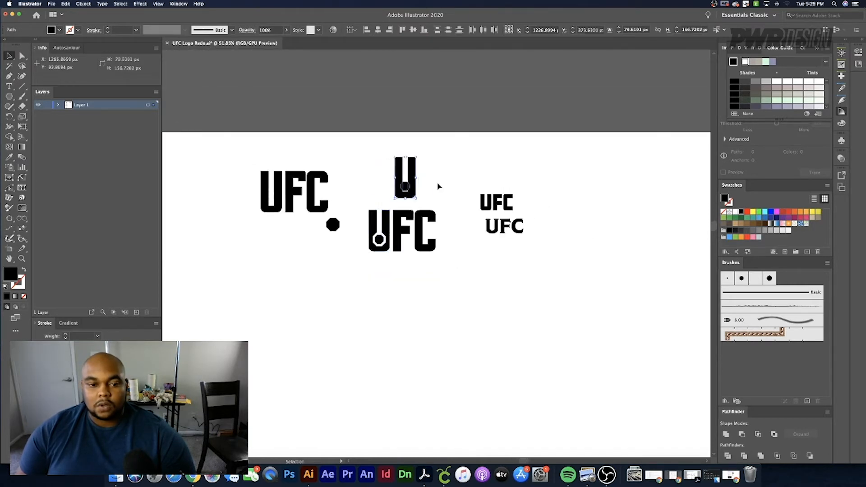
{"action": "left_click", "coordinate": [440, 187]}
{"action": "scroll", "coordinate": [373, 185], "scroll_direction": "up", "scroll_amount": 2}
{"action": "scroll", "coordinate": [373, 185], "scroll_direction": "up", "scroll_amount": 6}
{"action": "key", "text": "super+z"}
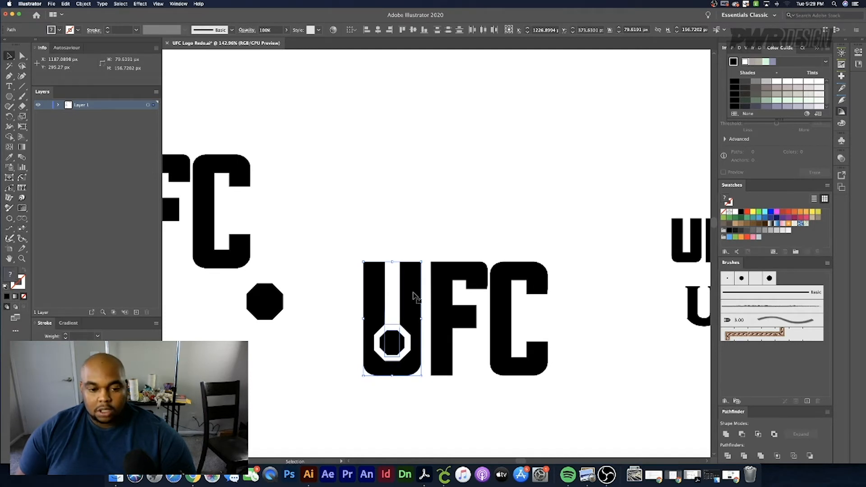
- Place a copy of the U with both octagons above the logo to judge it on its own, and undo the copy
{"action": "left_click_drag", "start_coordinate": [417, 291], "coordinate": [492, 119]}
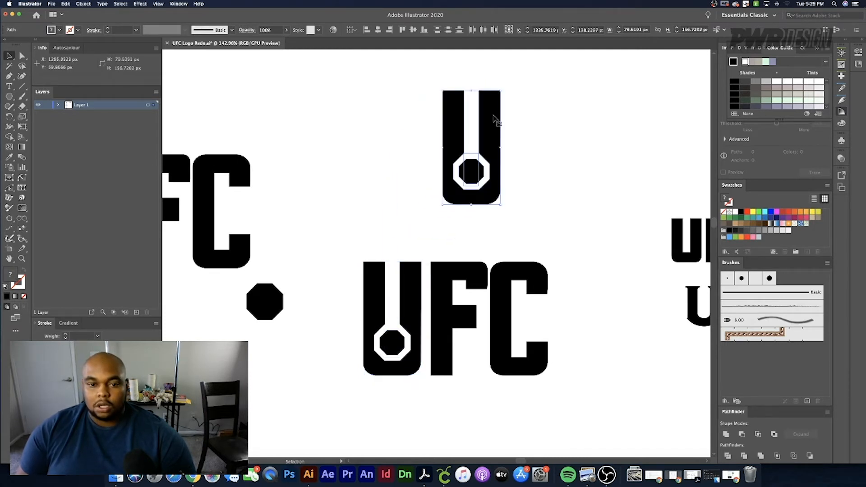
{"action": "scroll", "coordinate": [483, 120], "scroll_direction": "up", "scroll_amount": 2}
{"action": "scroll", "coordinate": [443, 151], "scroll_direction": "up", "scroll_amount": 3}
{"action": "left_click", "coordinate": [524, 168]}
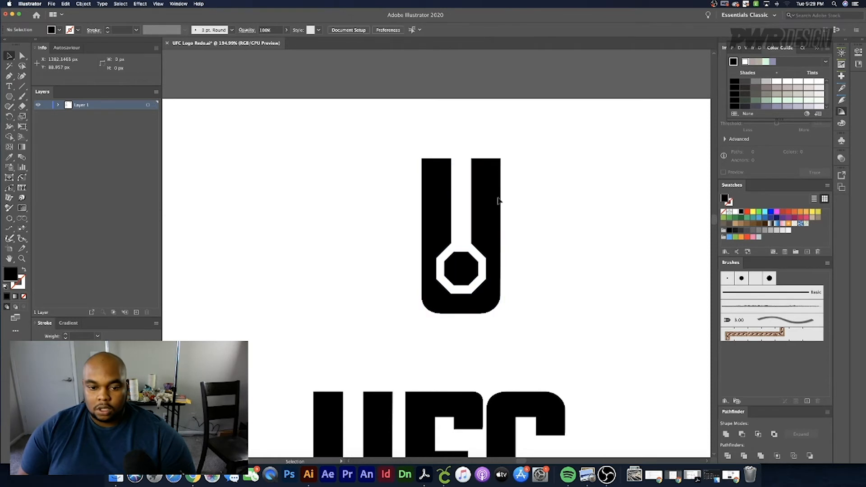
{"action": "scroll", "coordinate": [499, 199], "scroll_direction": "down", "scroll_amount": 5}
{"action": "key", "text": "super+z"}
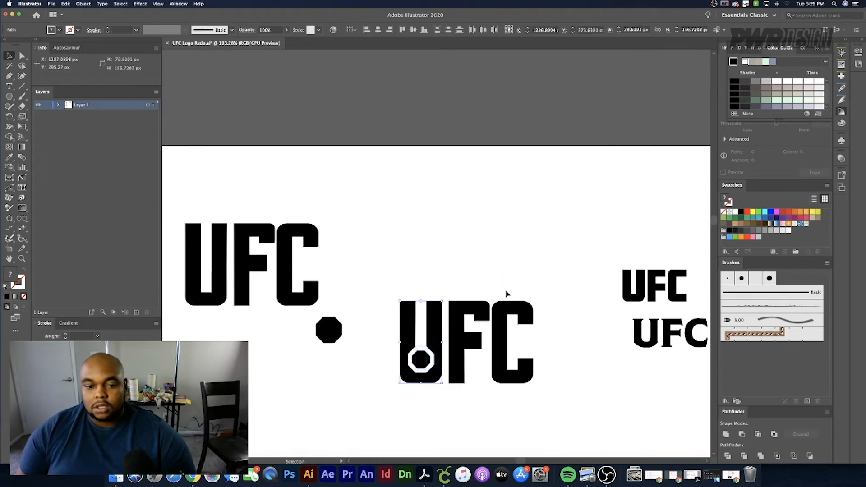
- Deselect the U and examine the redesigned logo's letterforms and spacing, comparing it with the smaller UFC lettering beside it
{"action": "scroll", "coordinate": [508, 294], "scroll_direction": "down", "scroll_amount": 2}
{"action": "scroll", "coordinate": [479, 273], "scroll_direction": "right", "scroll_amount": 1}
{"action": "left_click", "coordinate": [441, 232]}
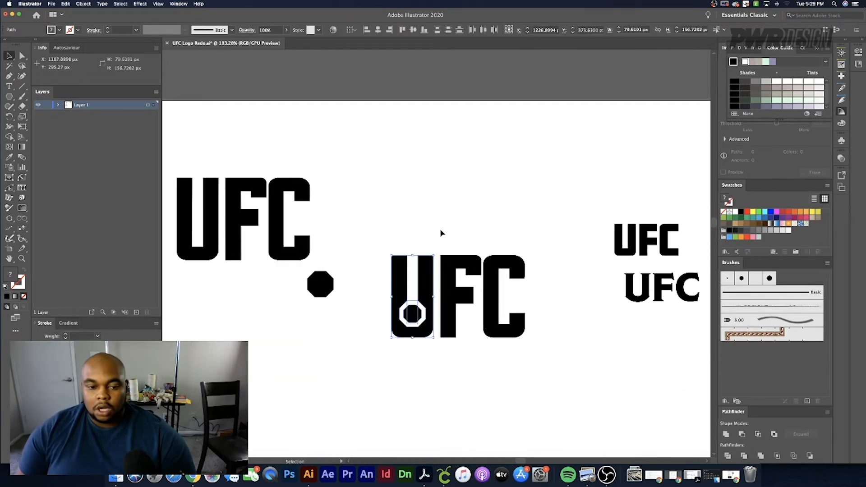
{"action": "scroll", "coordinate": [440, 316], "scroll_direction": "up", "scroll_amount": 4}
{"action": "scroll", "coordinate": [438, 315], "scroll_direction": "right", "scroll_amount": 2}
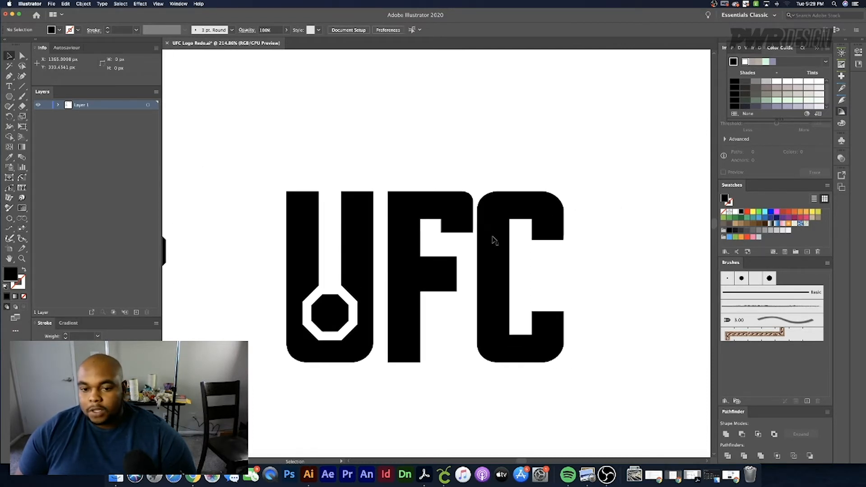
{"action": "scroll", "coordinate": [459, 284], "scroll_direction": "up", "scroll_amount": 1}
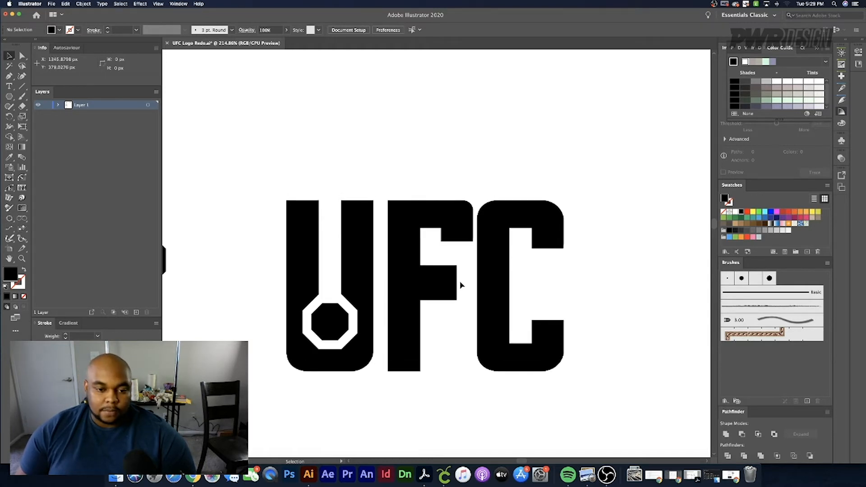
{"action": "scroll", "coordinate": [461, 284], "scroll_direction": "down", "scroll_amount": 2}
{"action": "scroll", "coordinate": [460, 285], "scroll_direction": "right", "scroll_amount": 1}
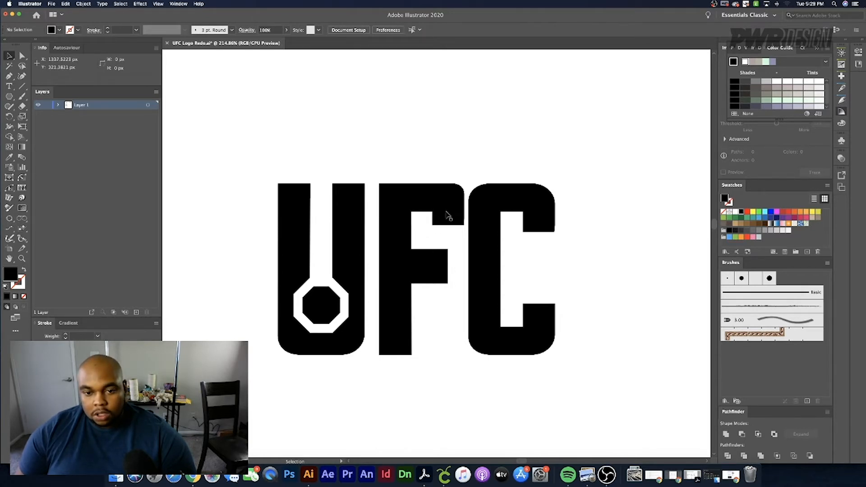
{"action": "scroll", "coordinate": [490, 208], "scroll_direction": "down", "scroll_amount": 3}
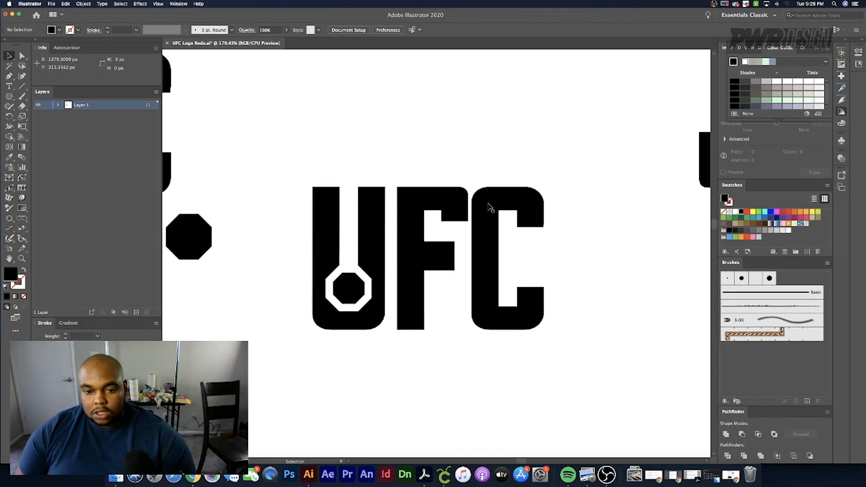
{"action": "scroll", "coordinate": [488, 203], "scroll_direction": "up", "scroll_amount": 4}
{"action": "scroll", "coordinate": [492, 279], "scroll_direction": "down", "scroll_amount": 3}
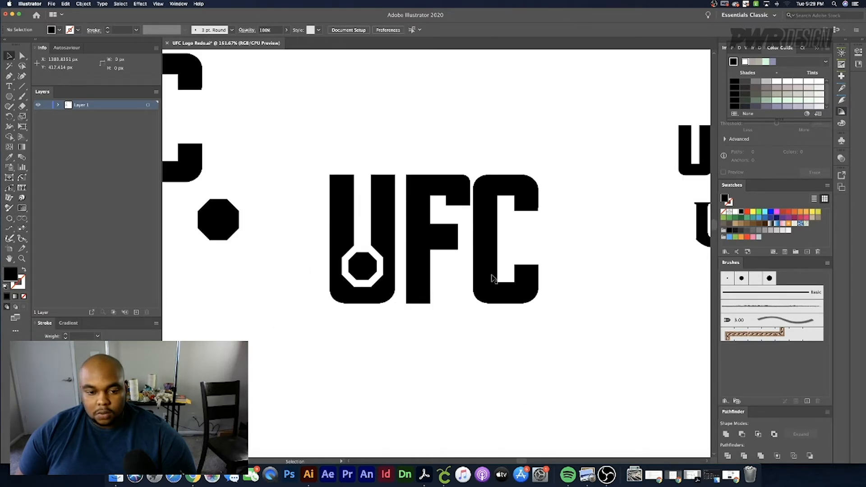
{"action": "scroll", "coordinate": [494, 273], "scroll_direction": "right", "scroll_amount": 5}
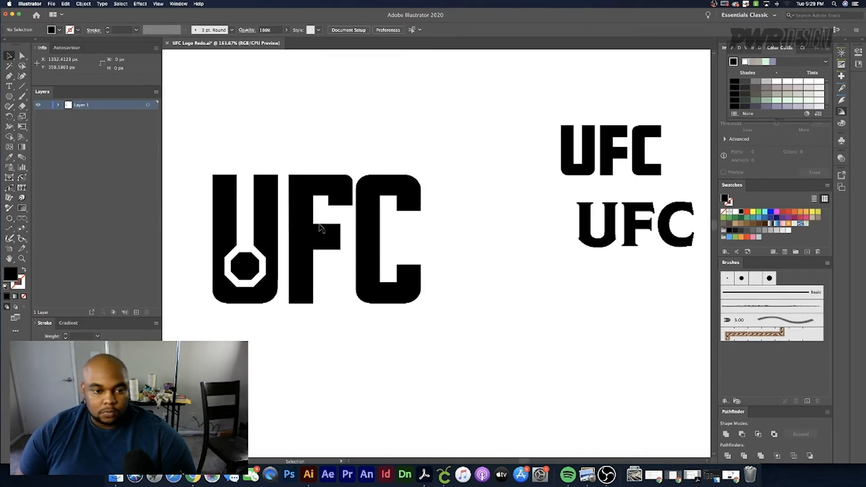
- Draw a white rectangle about 83 by 34 px across the F between its two arms and deselect it
{"action": "scroll", "coordinate": [272, 212], "scroll_direction": "up", "scroll_amount": 3}
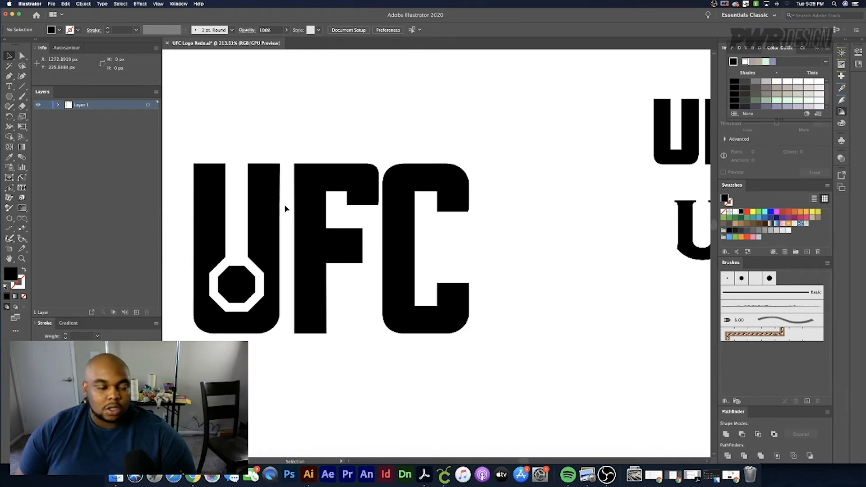
{"action": "left_click_drag", "start_coordinate": [7, 100], "coordinate": [47, 91]}
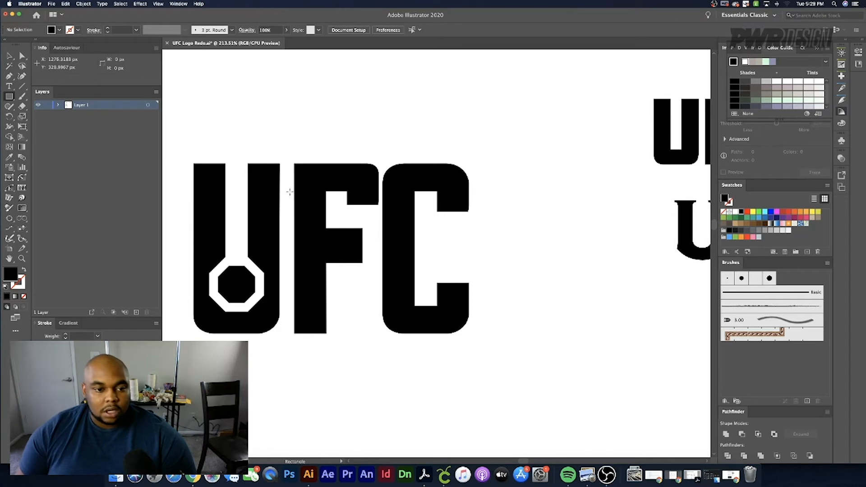
{"action": "left_click_drag", "start_coordinate": [290, 190], "coordinate": [380, 229]}
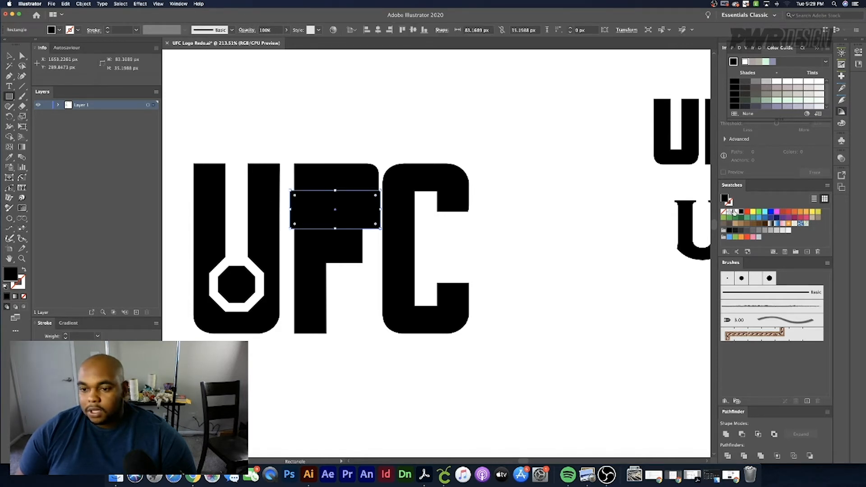
{"action": "left_click", "coordinate": [735, 212]}
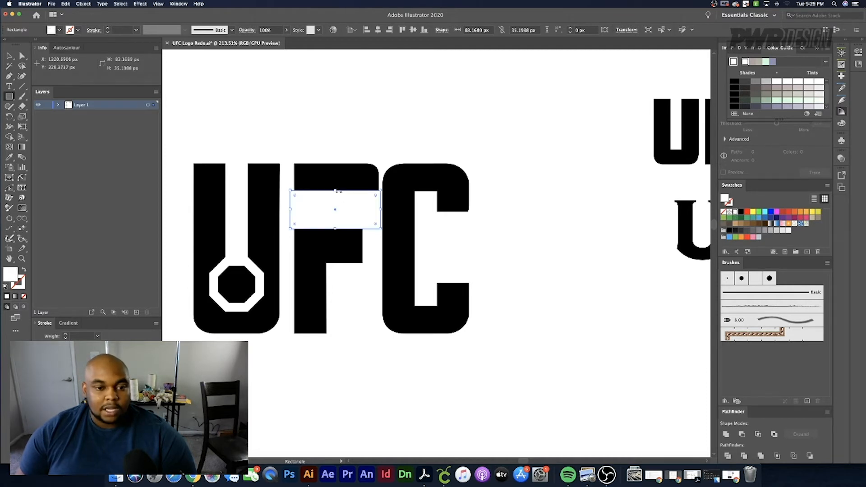
{"action": "left_click_drag", "start_coordinate": [335, 190], "coordinate": [337, 191]}
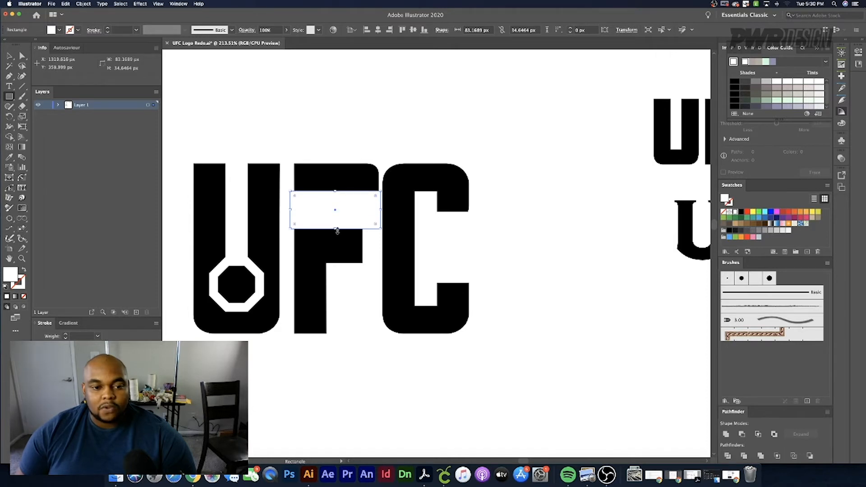
{"action": "left_click_drag", "start_coordinate": [336, 230], "coordinate": [336, 230]}
{"action": "left_click", "coordinate": [9, 55]}
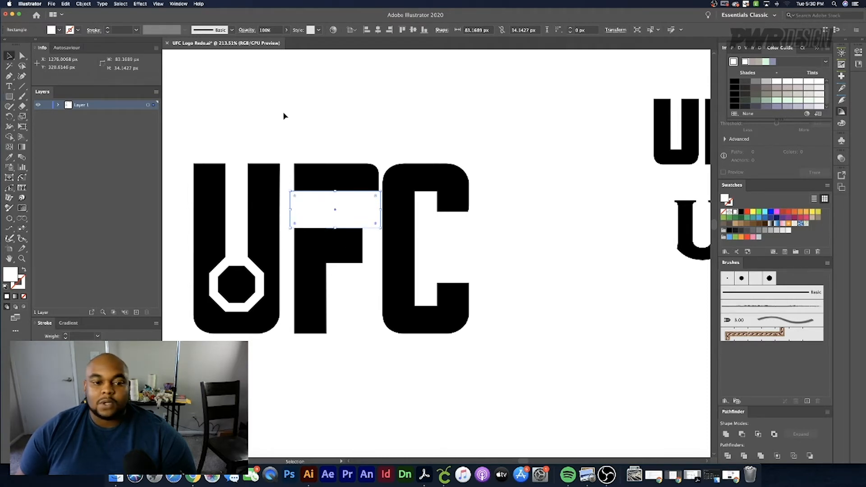
{"action": "left_click", "coordinate": [284, 114]}
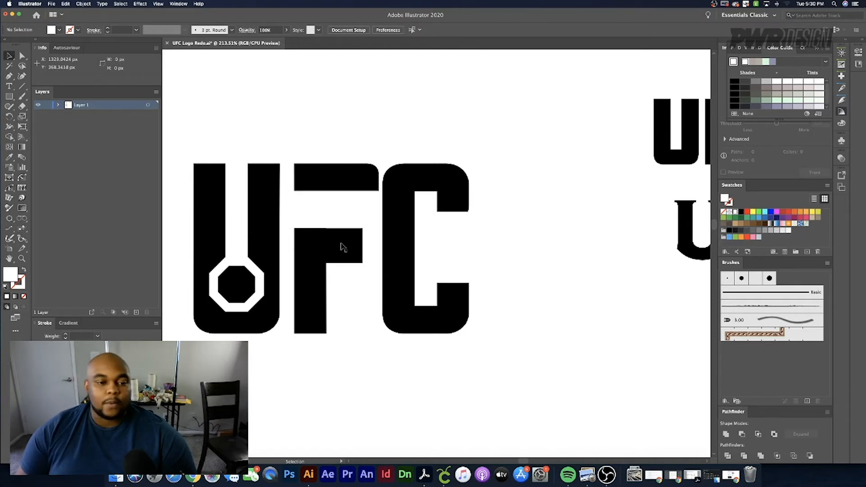
- Move the white band slightly down the F
{"action": "left_click", "coordinate": [339, 198]}
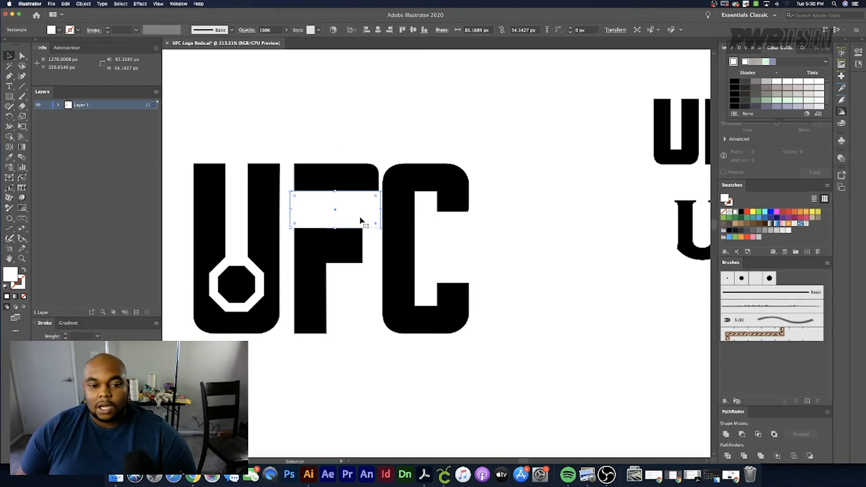
{"action": "left_click", "coordinate": [356, 153]}
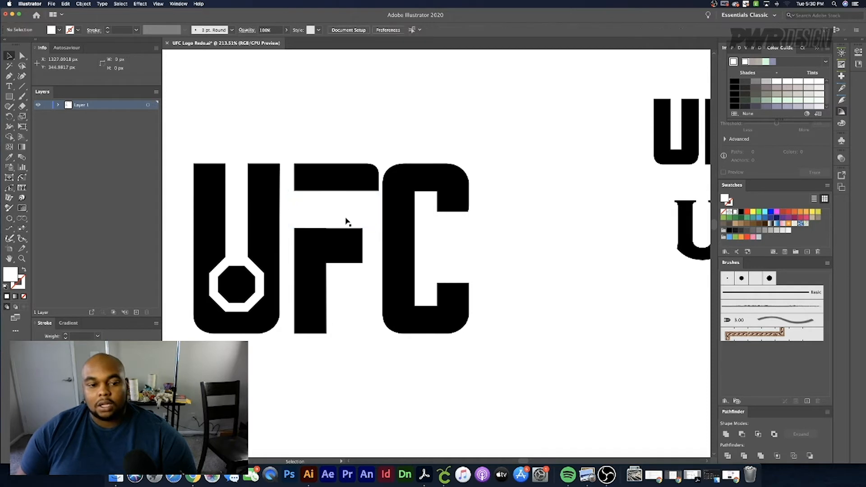
{"action": "mouse_move", "coordinate": [350, 218]}
{"action": "left_mouse_down"}
{"action": "mouse_move", "coordinate": [337, 205]}
{"action": "mouse_move", "coordinate": [334, 278]}
{"action": "mouse_move", "coordinate": [356, 88]}
{"action": "mouse_move", "coordinate": [344, 245]}
{"action": "mouse_move", "coordinate": [343, 213]}
{"action": "mouse_move", "coordinate": [343, 220]}
{"action": "left_mouse_up"}
- Shift the four corner points of the F's middle arm down by 10 px
{"action": "left_click", "coordinate": [341, 249]}
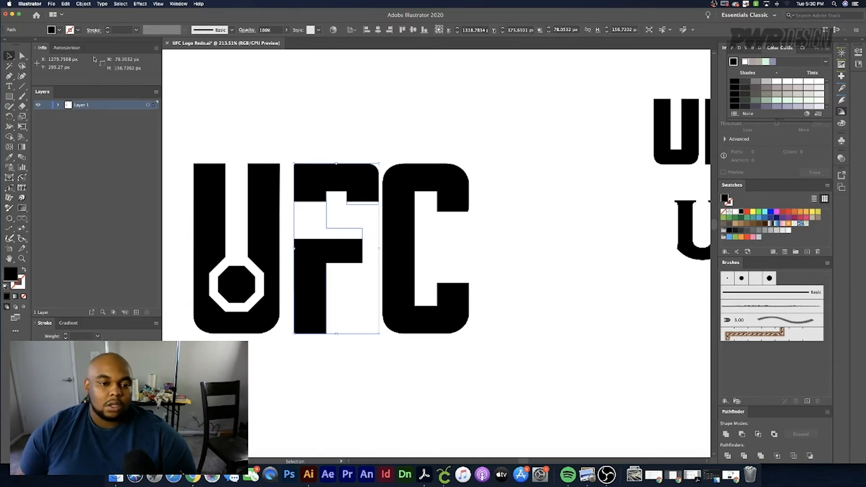
{"action": "key", "text": "a"}
{"action": "left_click", "coordinate": [326, 229]}
{"action": "left_click", "coordinate": [362, 228], "text": "shift"}
{"action": "left_click", "coordinate": [326, 263], "text": "shift"}
{"action": "left_click", "coordinate": [363, 263], "text": "shift"}
{"action": "key", "text": "Down"}
{"action": "key", "text": "Down"}
{"action": "key", "text": "Down"}
{"action": "key", "text": "Down"}
{"action": "key", "text": "Down"}
{"action": "key", "text": "Down"}
{"action": "key", "text": "Down"}
{"action": "key", "text": "Down"}
{"action": "key", "text": "Down"}
{"action": "key", "text": "Down"}
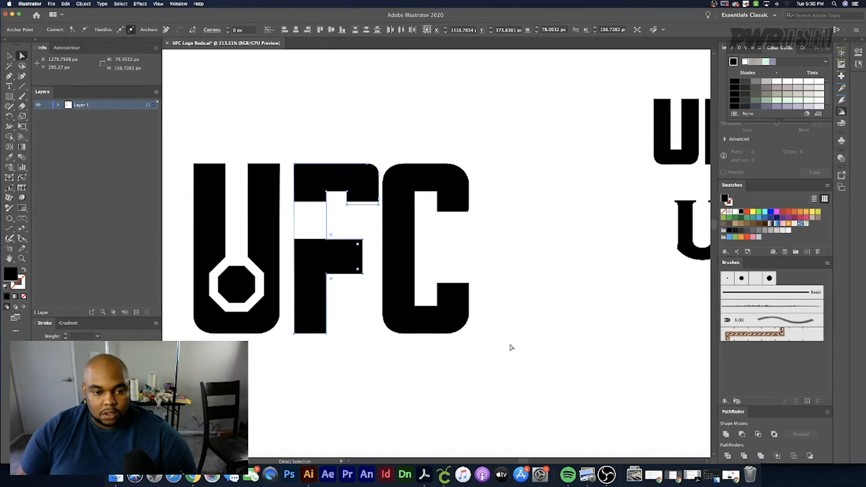
- Lower the two upper corner points of the notch under the F's top arm by 12 px and deselect the letter
{"action": "left_click", "coordinate": [326, 192]}
{"action": "left_click", "coordinate": [347, 192], "text": "shift"}
{"action": "key", "text": "Down"}
{"action": "key", "text": "Down"}
{"action": "key", "text": "Down"}
{"action": "key", "text": "Down"}
{"action": "key", "text": "Down"}
{"action": "key", "text": "Down"}
{"action": "key", "text": "Down"}
{"action": "key", "text": "Down"}
{"action": "key", "text": "Down"}
{"action": "key", "text": "Down"}
{"action": "key", "text": "Down"}
{"action": "key", "text": "Down"}
{"action": "key", "text": "v"}
{"action": "left_click", "coordinate": [355, 300]}
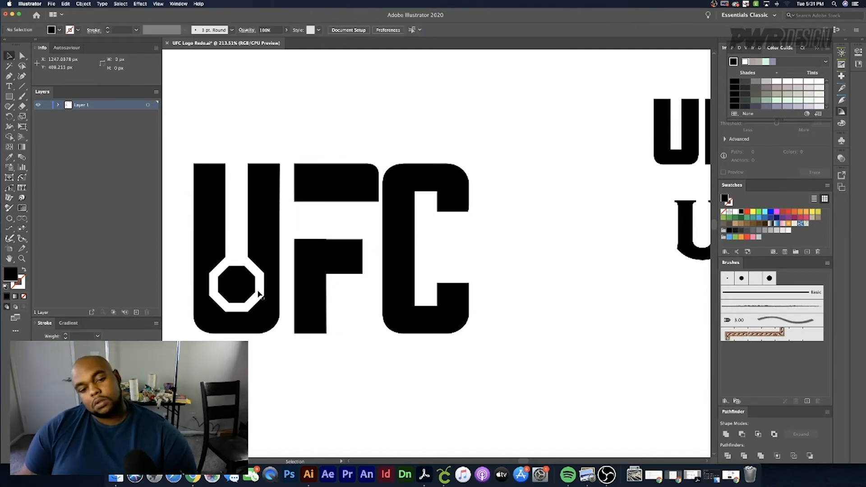
- Examine the revised logo with its split F and compare it with the smaller UFC lettering beside it
{"action": "scroll", "coordinate": [260, 294], "scroll_direction": "down", "scroll_amount": 2}
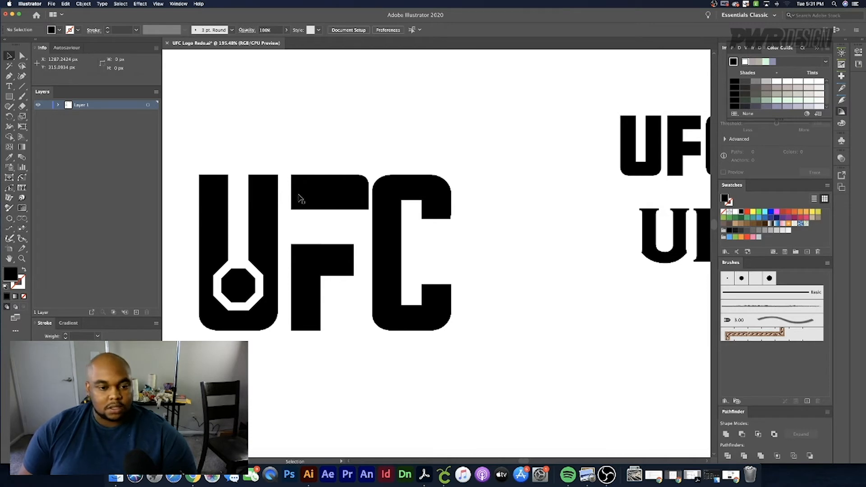
{"action": "scroll", "coordinate": [300, 199], "scroll_direction": "down", "scroll_amount": 3}
{"action": "scroll", "coordinate": [299, 199], "scroll_direction": "up", "scroll_amount": 3}
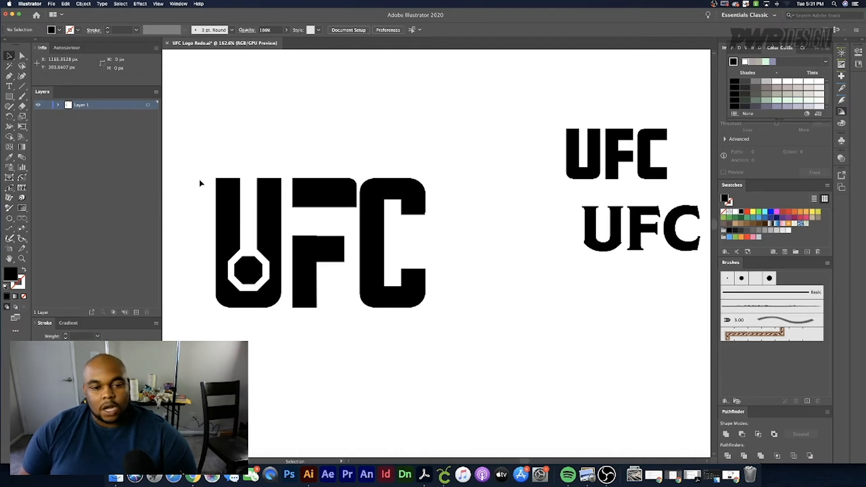
{"action": "scroll", "coordinate": [229, 169], "scroll_direction": "left", "scroll_amount": 3}
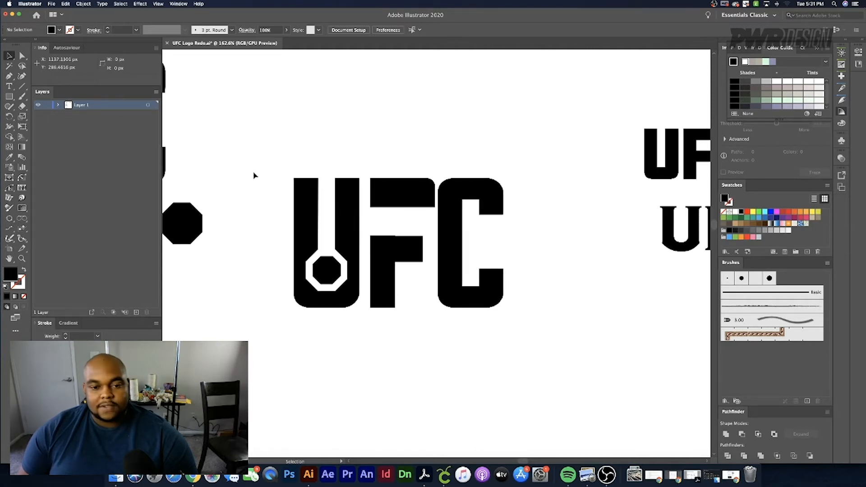
{"action": "scroll", "coordinate": [252, 178], "scroll_direction": "down", "scroll_amount": 3}
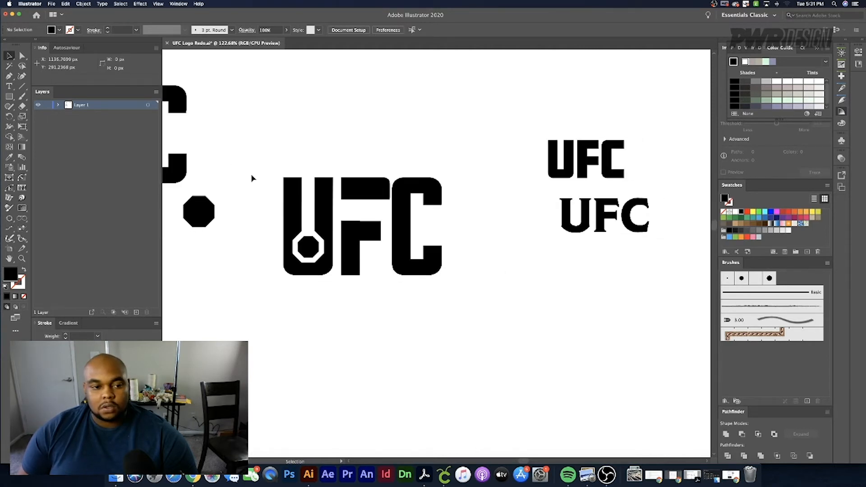
{"action": "left_click", "coordinate": [606, 163]}
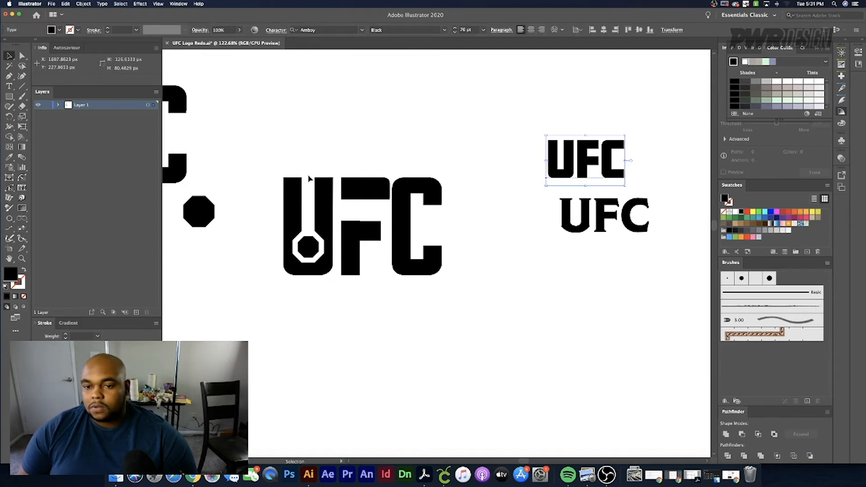
{"action": "left_click", "coordinate": [451, 293]}
- Move the redesigned logo, the older UFC version and the serif UFC text aside, leaving the Amboy UFC text in clear space
{"action": "scroll", "coordinate": [449, 295], "scroll_direction": "down", "scroll_amount": 5}
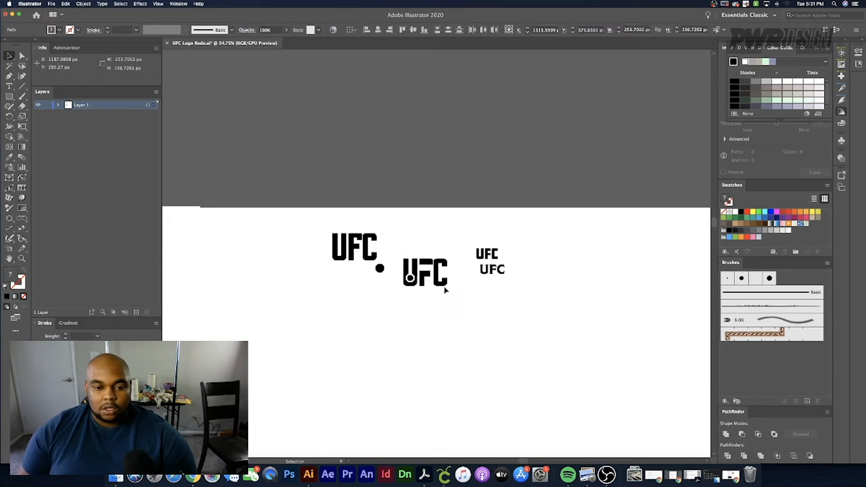
{"action": "left_click", "coordinate": [431, 273]}
{"action": "left_click_drag", "start_coordinate": [433, 279], "coordinate": [623, 266]}
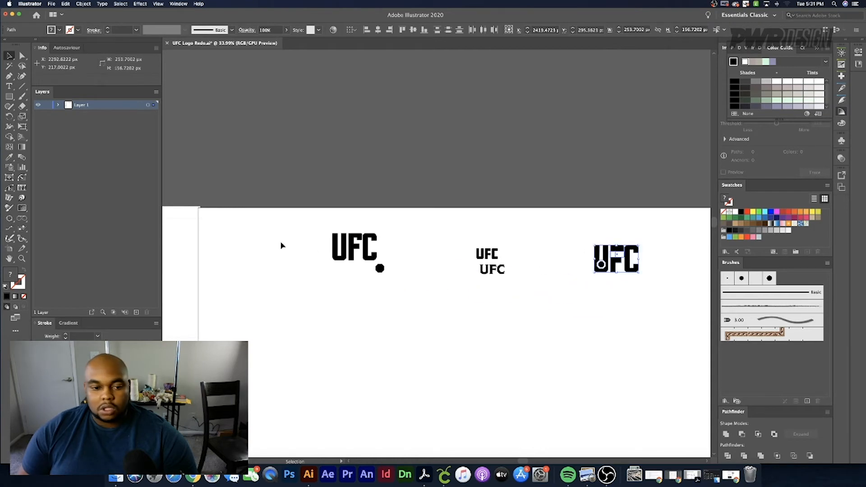
{"action": "left_click_drag", "start_coordinate": [342, 253], "coordinate": [455, 296]}
{"action": "scroll", "coordinate": [409, 238], "scroll_direction": "up", "scroll_amount": 4}
{"action": "left_click", "coordinate": [582, 281]}
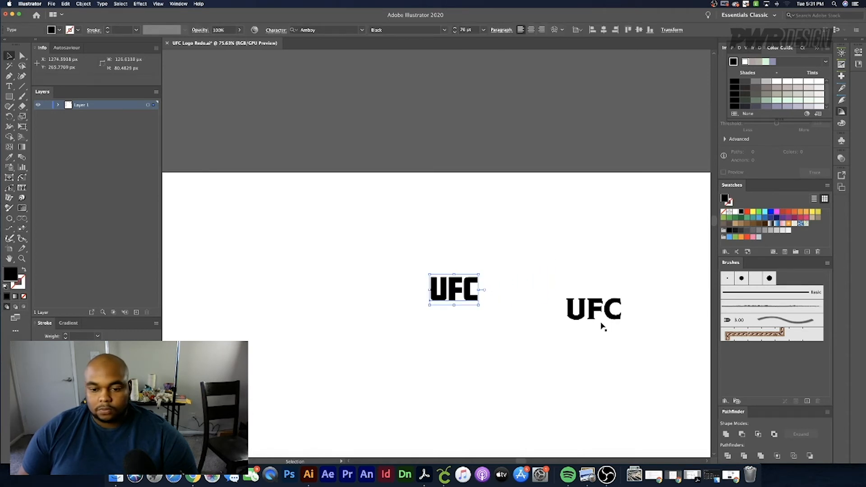
{"action": "left_click_drag", "start_coordinate": [592, 314], "coordinate": [652, 290]}
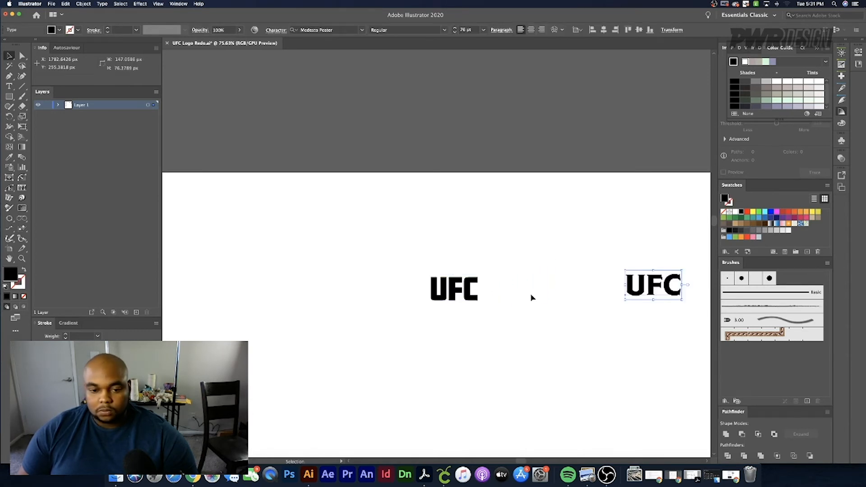
- Enlarge the Amboy UFC text and convert it to outlines about 349 px wide
{"action": "left_click", "coordinate": [467, 298]}
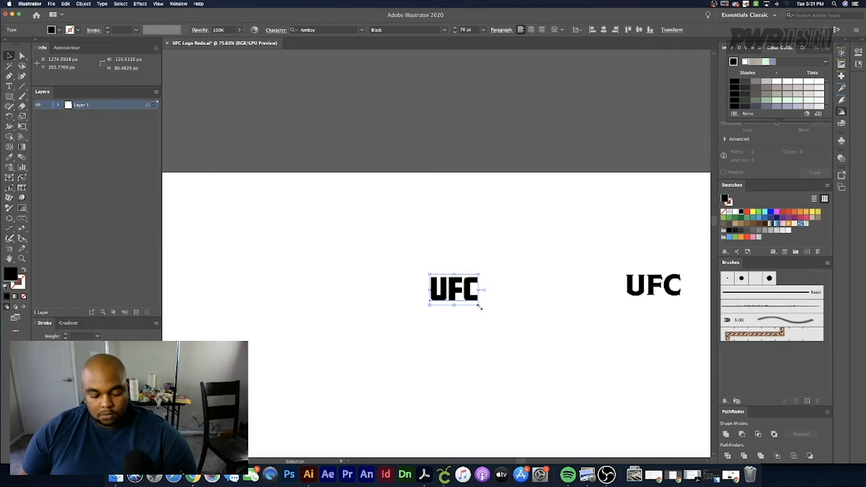
{"action": "left_click_drag", "start_coordinate": [480, 307], "coordinate": [499, 325]}
{"action": "scroll", "coordinate": [450, 289], "scroll_direction": "up", "scroll_amount": 3}
{"action": "key", "text": "super+shift+o"}
{"action": "scroll", "coordinate": [570, 276], "scroll_direction": "up", "scroll_amount": 1}
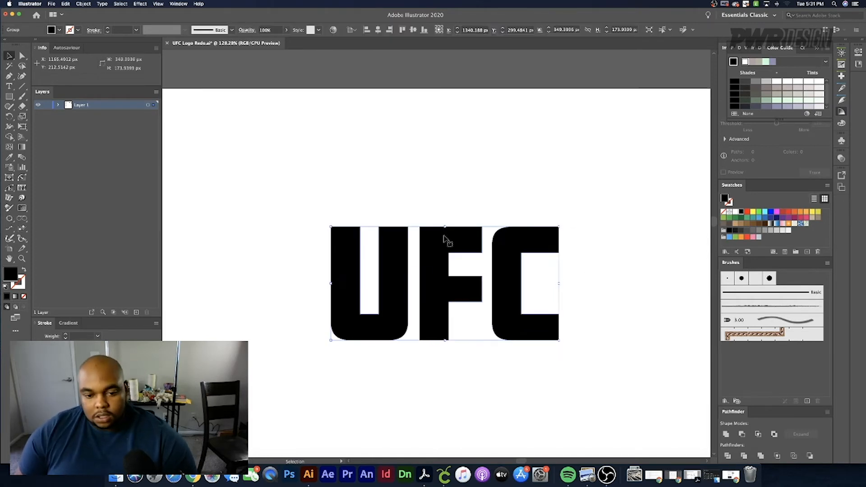
- Ungroup the outlined UFC lettering so that each letter is its own compound path
{"action": "scroll", "coordinate": [513, 273], "scroll_direction": "down", "scroll_amount": 3}
{"action": "scroll", "coordinate": [513, 273], "scroll_direction": "up", "scroll_amount": 1}
{"action": "scroll", "coordinate": [514, 273], "scroll_direction": "up", "scroll_amount": 2}
{"action": "scroll", "coordinate": [513, 273], "scroll_direction": "down", "scroll_amount": 1}
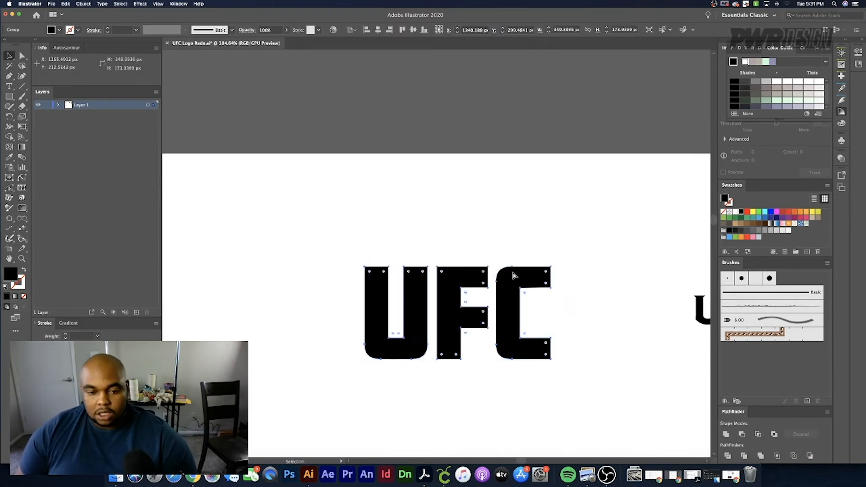
{"action": "scroll", "coordinate": [513, 275], "scroll_direction": "down", "scroll_amount": 3}
{"action": "key", "text": "super+8"}
- Enlarge the octagon over the lower end of the U's opening to about 68 px across
{"action": "scroll", "coordinate": [445, 290], "scroll_direction": "up", "scroll_amount": 5}
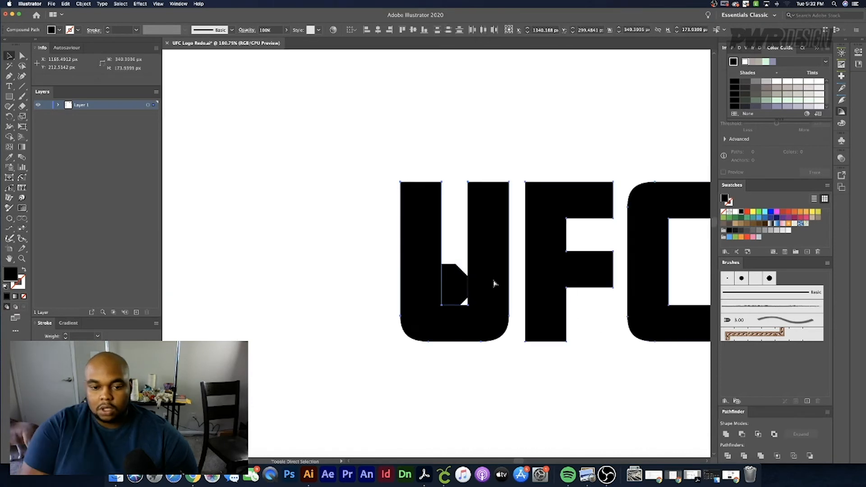
{"action": "left_click_drag", "start_coordinate": [453, 287], "coordinate": [486, 319]}
{"action": "key", "text": "v"}
- Create a smaller inner octagon with Offset Path at -10 px, keeping mitered joins and a miter limit of 4
{"action": "left_click", "coordinate": [83, 4]}
{"action": "mouse_move", "coordinate": [112, 171]}
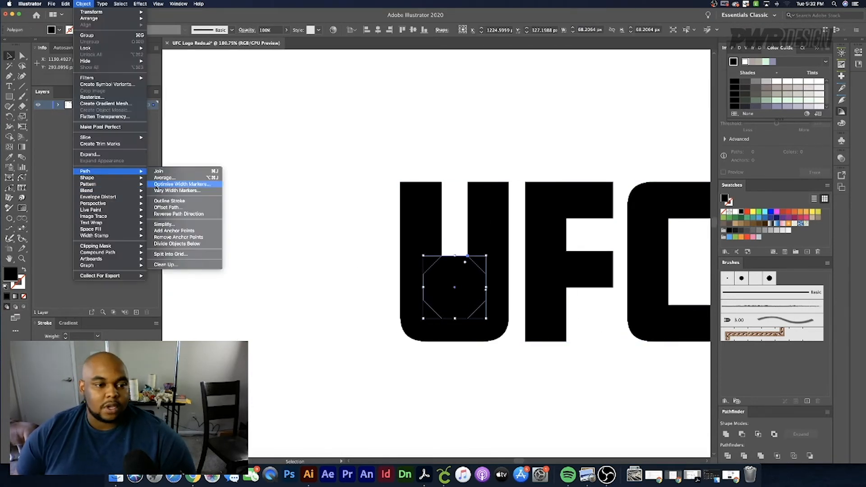
{"action": "left_click", "coordinate": [167, 208]}
{"action": "left_click", "coordinate": [228, 198]}
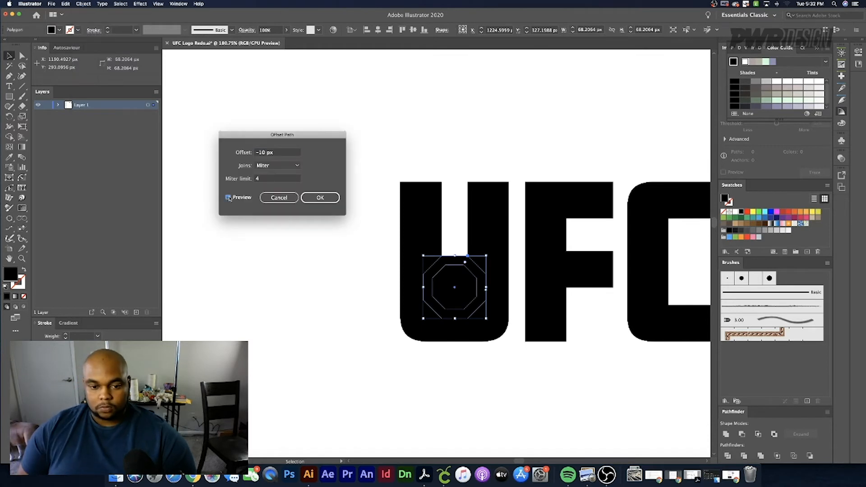
{"action": "left_click", "coordinate": [318, 198]}
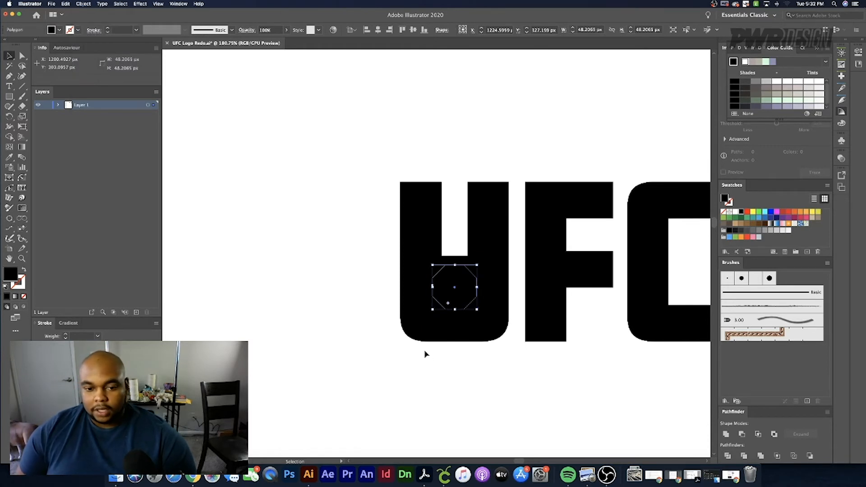
- Fill the outer octagon in the new U with white and deselect it
{"action": "left_click", "coordinate": [465, 263]}
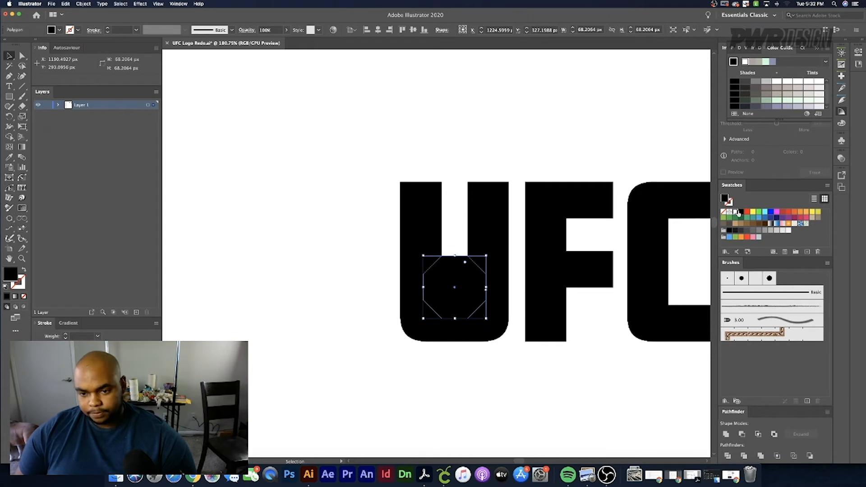
{"action": "left_click", "coordinate": [736, 212]}
{"action": "left_click", "coordinate": [485, 137]}
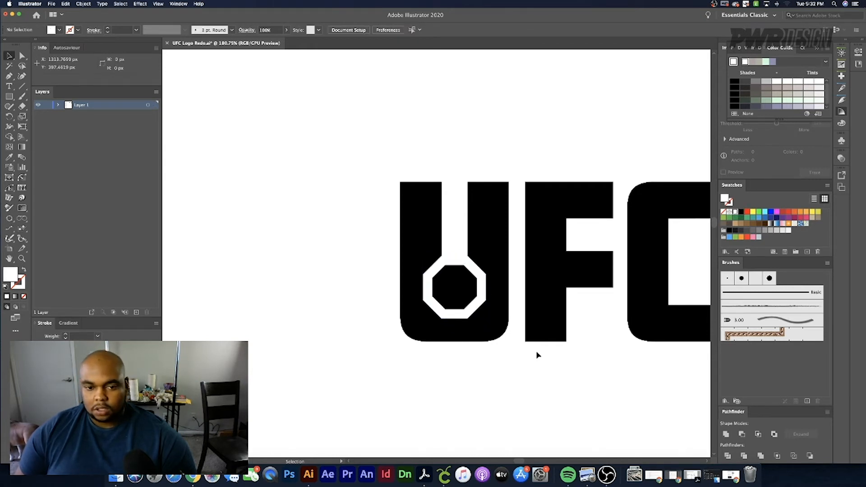
- Draw a square beside the U and rotate it 45° into a diamond about 105 px tall
{"action": "left_click", "coordinate": [491, 334]}
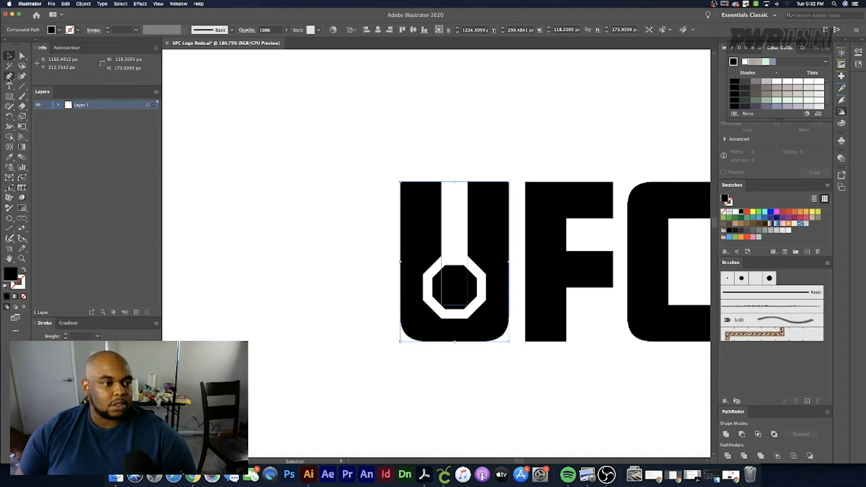
{"action": "left_click", "coordinate": [9, 96]}
{"action": "mouse_move", "coordinate": [241, 240]}
{"action": "left_mouse_down"}
{"action": "mouse_move", "coordinate": [319, 297]}
{"action": "mouse_move", "coordinate": [309, 308]}
{"action": "left_mouse_up"}
{"action": "left_click", "coordinate": [858, 51]}
{"action": "left_click", "coordinate": [762, 107]}
{"action": "type", "text": "45"}
{"action": "key", "text": "Return"}
- Fill the diamond white and use it and a copy to cut diagonal bevels across the U's two lower corners
{"action": "mouse_move", "coordinate": [277, 275]}
{"action": "left_mouse_down"}
{"action": "mouse_move", "coordinate": [388, 353]}
{"action": "mouse_move", "coordinate": [503, 387]}
{"action": "mouse_move", "coordinate": [518, 352]}
{"action": "mouse_move", "coordinate": [498, 333]}
{"action": "left_mouse_up"}
{"action": "left_click", "coordinate": [736, 211]}
{"action": "key", "text": "v"}
{"action": "left_click", "coordinate": [445, 374]}
{"action": "left_click", "coordinate": [418, 394]}
- Delete the right-hand anchor point of the diamond between the U and F so that it no longer covers the F
{"action": "key", "text": "a"}
{"action": "left_click", "coordinate": [567, 353]}
{"action": "key", "text": "Delete"}
{"action": "key", "text": "v"}
{"action": "left_click", "coordinate": [300, 253]}
{"action": "left_click", "coordinate": [499, 337]}
- Draw a white rectangle about 10 by 66 px between the F's stem and middle arm to separate them, and deselect it
{"action": "scroll", "coordinate": [449, 383], "scroll_direction": "right", "scroll_amount": 5}
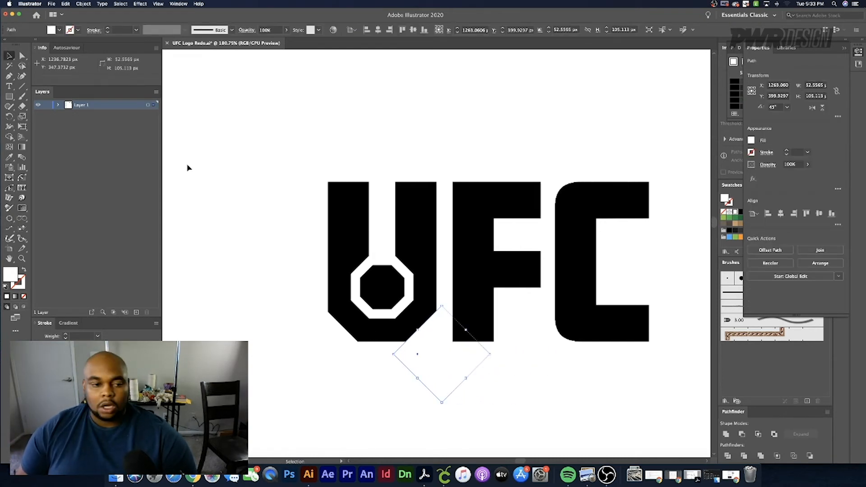
{"action": "key", "text": "m"}
{"action": "left_click_drag", "start_coordinate": [493, 240], "coordinate": [509, 302]}
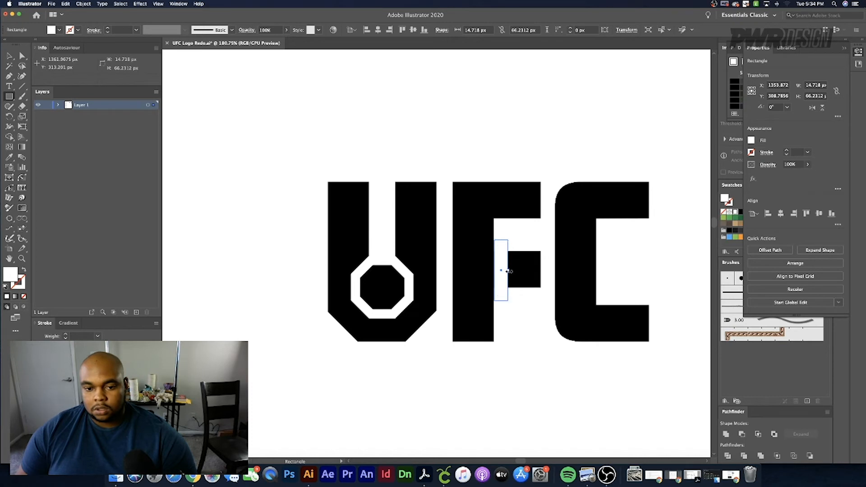
{"action": "mouse_move", "coordinate": [509, 271]}
{"action": "left_mouse_down"}
{"action": "mouse_move", "coordinate": [369, 226]}
{"action": "mouse_move", "coordinate": [382, 280]}
{"action": "mouse_move", "coordinate": [303, 270]}
{"action": "mouse_move", "coordinate": [306, 263]}
{"action": "mouse_move", "coordinate": [360, 286]}
{"action": "mouse_move", "coordinate": [499, 272]}
{"action": "left_mouse_up"}
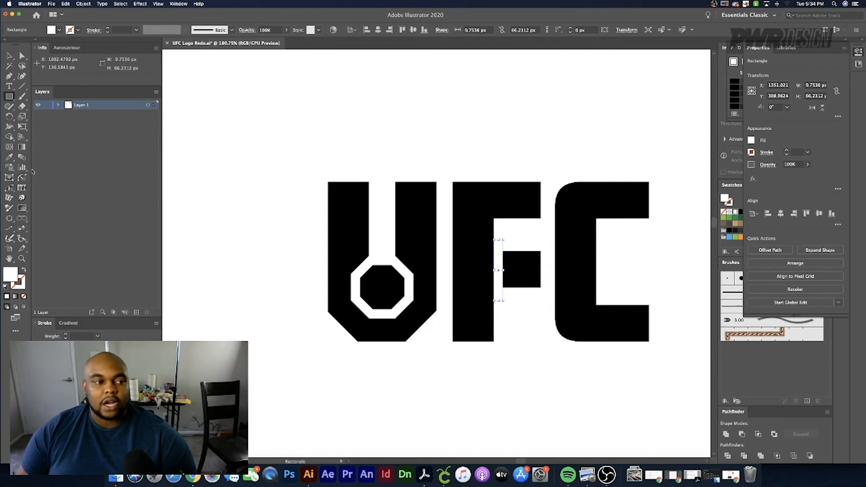
{"action": "left_click", "coordinate": [9, 56]}
{"action": "left_click", "coordinate": [226, 93]}
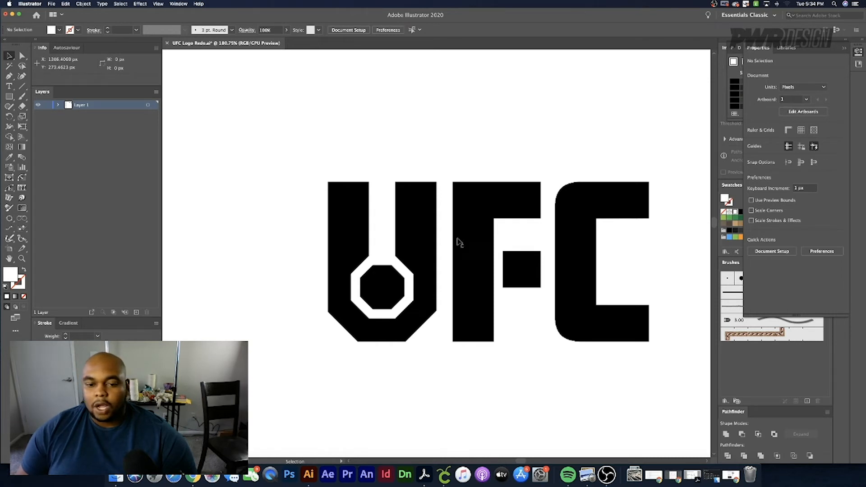
- Place a horizontally flipped copy of the U's white diamond over the F's upper-left corner to bevel it, and deselect it
{"action": "left_click", "coordinate": [501, 249]}
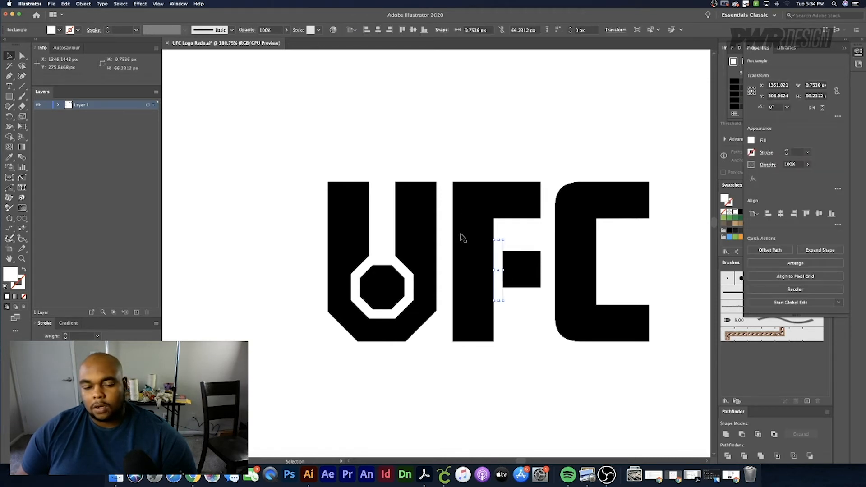
{"action": "left_click", "coordinate": [439, 166]}
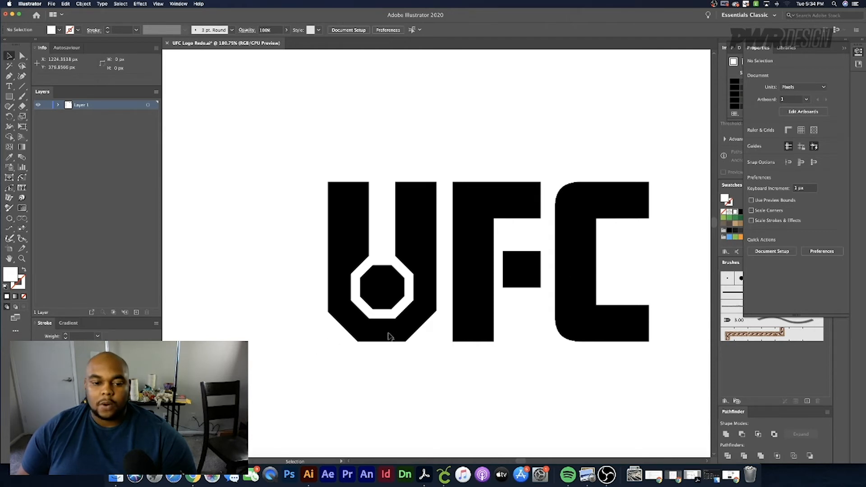
{"action": "left_click", "coordinate": [423, 333]}
{"action": "left_click_drag", "start_coordinate": [433, 318], "coordinate": [494, 97]}
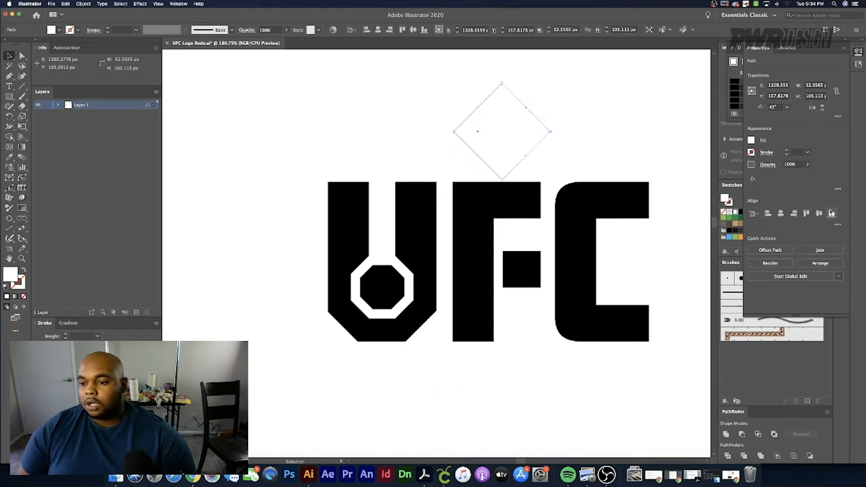
{"action": "left_click", "coordinate": [812, 108]}
{"action": "left_click_drag", "start_coordinate": [477, 134], "coordinate": [467, 174]}
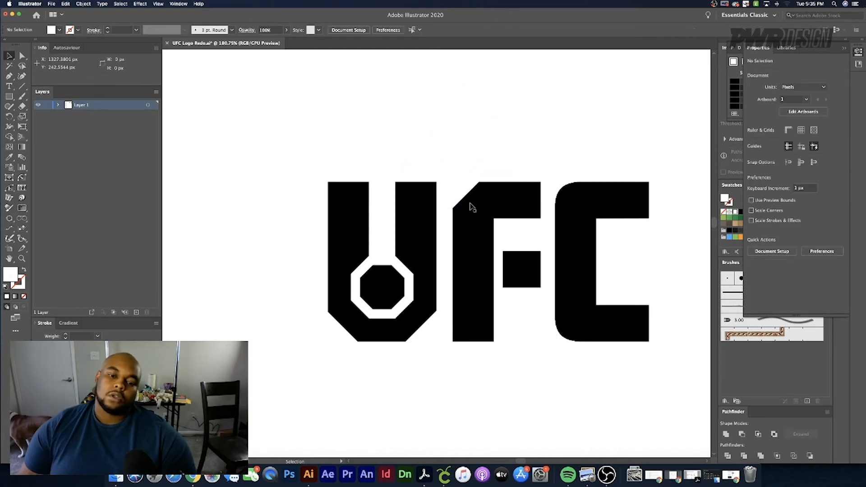
{"action": "left_click_drag", "start_coordinate": [464, 180], "coordinate": [465, 181]}
{"action": "left_click", "coordinate": [563, 165]}
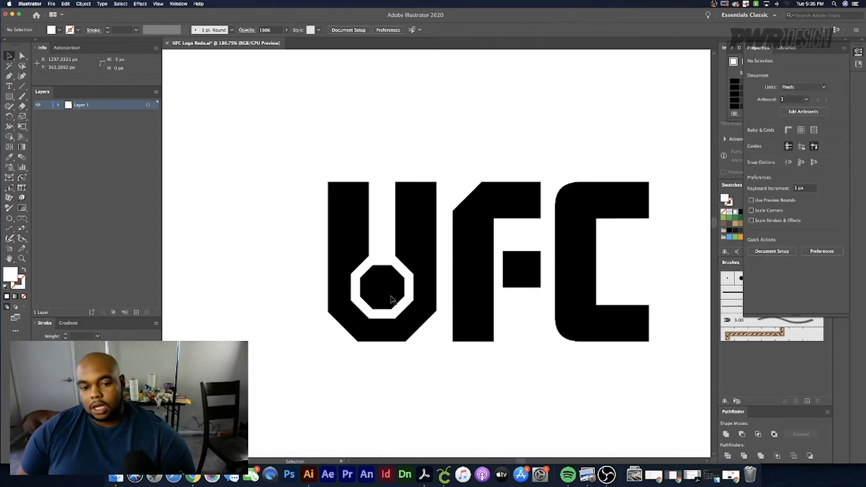
- Try a copy of the U's octagon in the C's opening, scaled to about 94 px and filled white
{"action": "left_click_drag", "start_coordinate": [390, 298], "coordinate": [643, 267]}
{"action": "scroll", "coordinate": [640, 266], "scroll_direction": "right", "scroll_amount": 5}
{"action": "left_click_drag", "start_coordinate": [579, 234], "coordinate": [609, 214]}
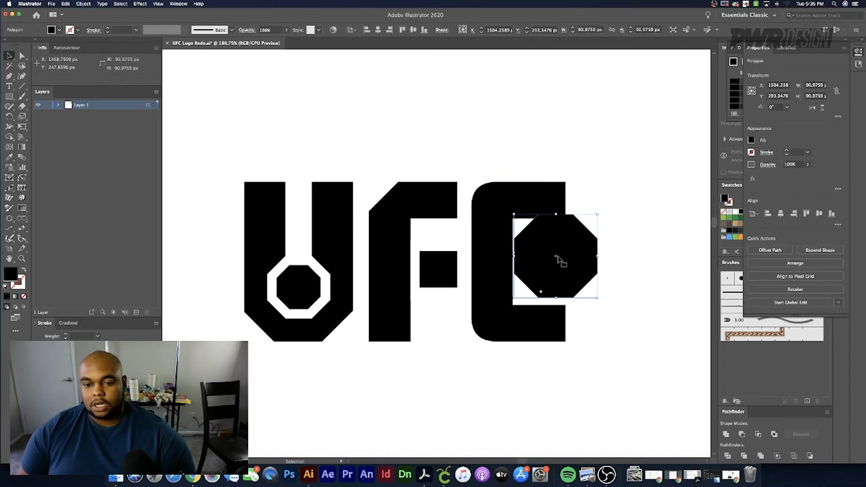
{"action": "left_click_drag", "start_coordinate": [558, 256], "coordinate": [555, 261]}
{"action": "left_click_drag", "start_coordinate": [513, 302], "coordinate": [510, 306]}
{"action": "mouse_move", "coordinate": [551, 264]}
{"action": "left_mouse_down"}
{"action": "mouse_move", "coordinate": [528, 263]}
{"action": "mouse_move", "coordinate": [547, 265]}
{"action": "left_mouse_up"}
{"action": "left_click_drag", "start_coordinate": [548, 265], "coordinate": [548, 265]}
{"action": "left_click_drag", "start_coordinate": [549, 265], "coordinate": [548, 264]}
{"action": "left_click", "coordinate": [735, 212]}
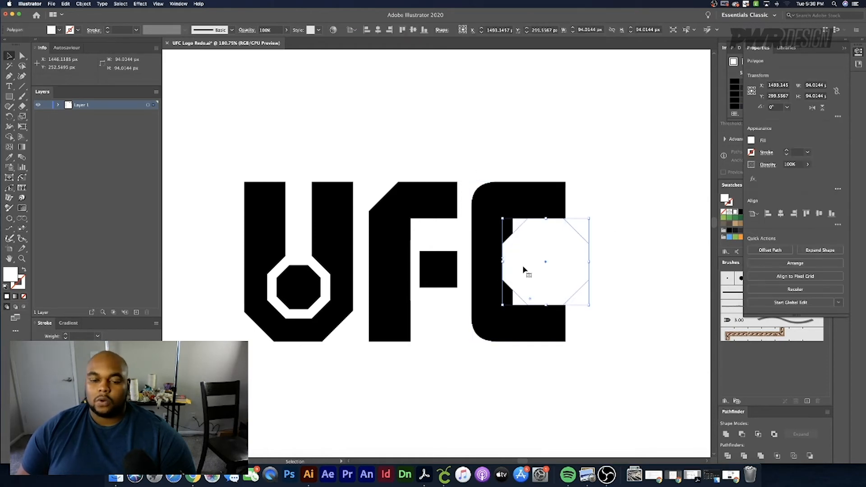
- Cover the inner edge of the C's stem with a black rectangle and bring the white octagon in front of it as an angled cutout
{"action": "key", "text": "m"}
{"action": "left_click_drag", "start_coordinate": [495, 206], "coordinate": [534, 320]}
{"action": "left_click", "coordinate": [59, 105]}
{"action": "left_click_drag", "start_coordinate": [99, 126], "coordinate": [99, 136]}
{"action": "key", "text": "v"}
{"action": "left_click", "coordinate": [558, 270]}
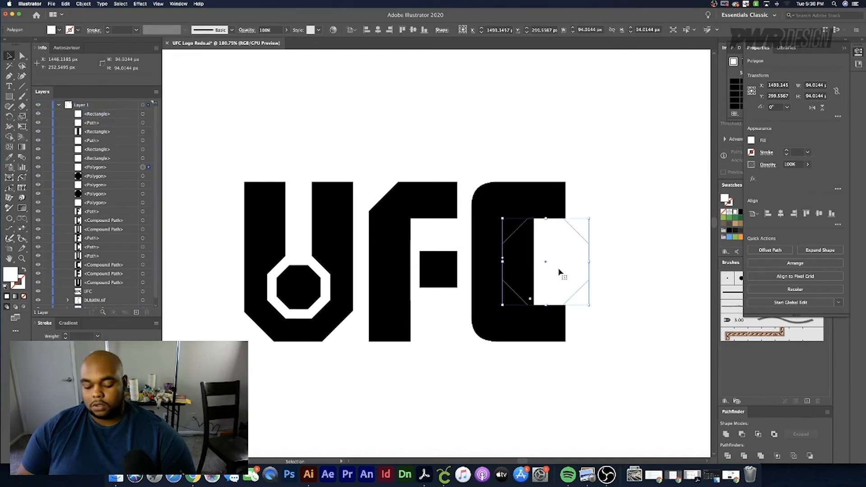
{"action": "key", "text": "super+shift+]"}
{"action": "left_click", "coordinate": [500, 376]}
{"action": "left_click", "coordinate": [557, 284]}
{"action": "key", "text": "Right"}
{"action": "key", "text": "Right"}
{"action": "left_click", "coordinate": [581, 422]}
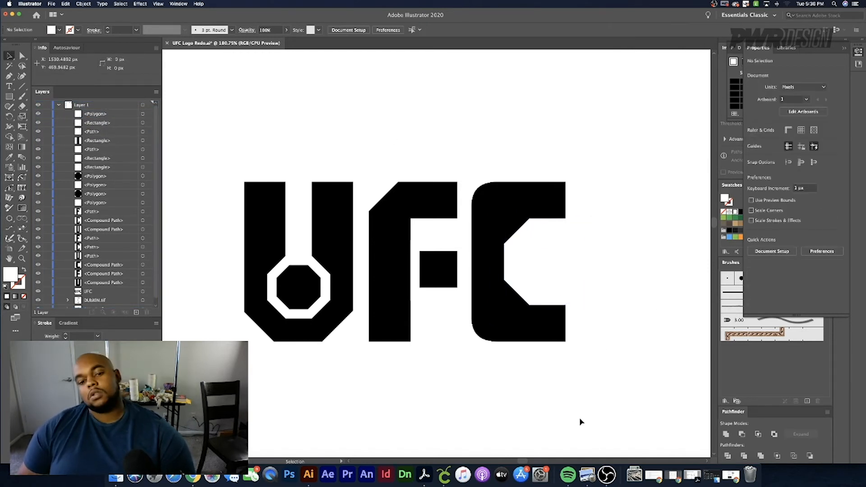
- Delete the white octagon and the black rectangle from the C
{"action": "left_click_drag", "start_coordinate": [518, 269], "coordinate": [538, 270]}
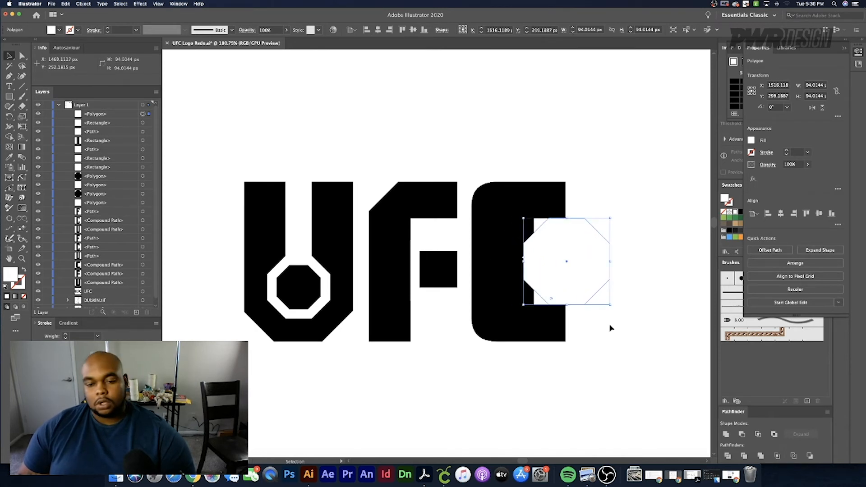
{"action": "key", "text": "Delete"}
{"action": "left_click", "coordinate": [514, 259]}
{"action": "key", "text": "Delete"}
- Bevel the C's upper-left and lower-left corners with copies of the F's white diamond
{"action": "left_click", "coordinate": [386, 192]}
{"action": "left_click_drag", "start_coordinate": [386, 192], "coordinate": [484, 195]}
{"action": "left_click_drag", "start_coordinate": [484, 195], "coordinate": [596, 376]}
{"action": "left_click", "coordinate": [588, 390]}
{"action": "key", "text": "Delete"}
{"action": "left_click", "coordinate": [462, 194]}
{"action": "left_click", "coordinate": [383, 194]}
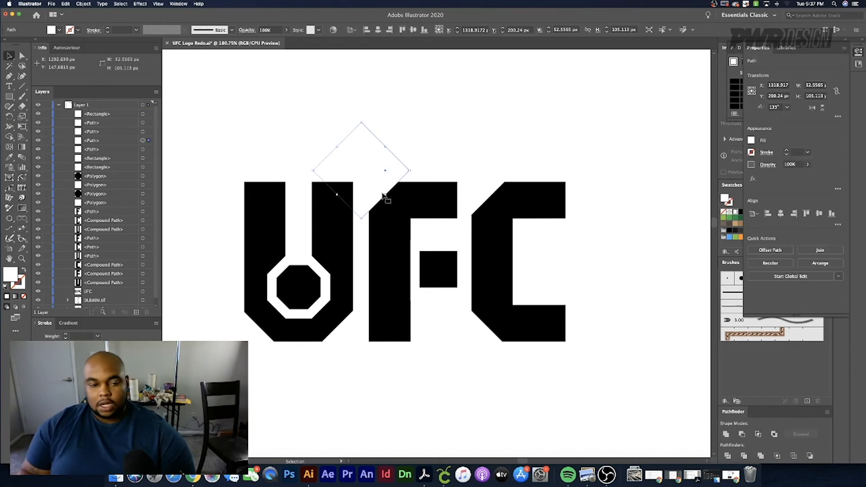
- Shrink the diamond on the F's upper-left corner to about 50 px tall and reposition it for a smaller bevel
{"action": "left_click_drag", "start_coordinate": [362, 123], "coordinate": [351, 167]}
{"action": "left_click_drag", "start_coordinate": [376, 191], "coordinate": [382, 181]}
{"action": "left_click_drag", "start_coordinate": [368, 152], "coordinate": [368, 163]}
{"action": "left_click_drag", "start_coordinate": [380, 186], "coordinate": [380, 184]}
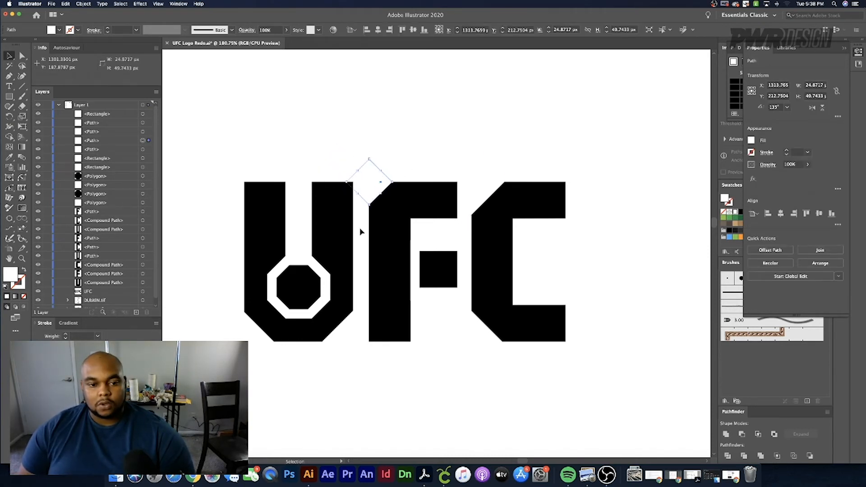
- Replace the large diamonds on the C's two left corners and the U's two lower corners with copies of the small diamond
{"action": "left_click", "coordinate": [486, 194]}
{"action": "key", "text": "Delete"}
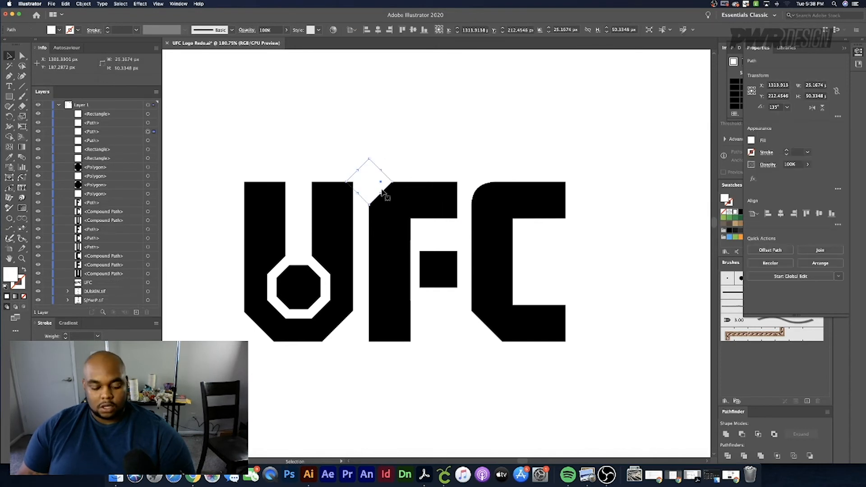
{"action": "left_click_drag", "start_coordinate": [381, 191], "coordinate": [343, 342]}
{"action": "left_click", "coordinate": [409, 171]}
{"action": "left_click", "coordinate": [455, 166]}
{"action": "left_click", "coordinate": [450, 380]}
{"action": "key", "text": "Delete"}
{"action": "left_click", "coordinate": [352, 358]}
{"action": "key", "text": "Delete"}
{"action": "left_click", "coordinate": [250, 336]}
{"action": "key", "text": "Delete"}
{"action": "left_click", "coordinate": [481, 341]}
{"action": "left_click", "coordinate": [813, 108]}
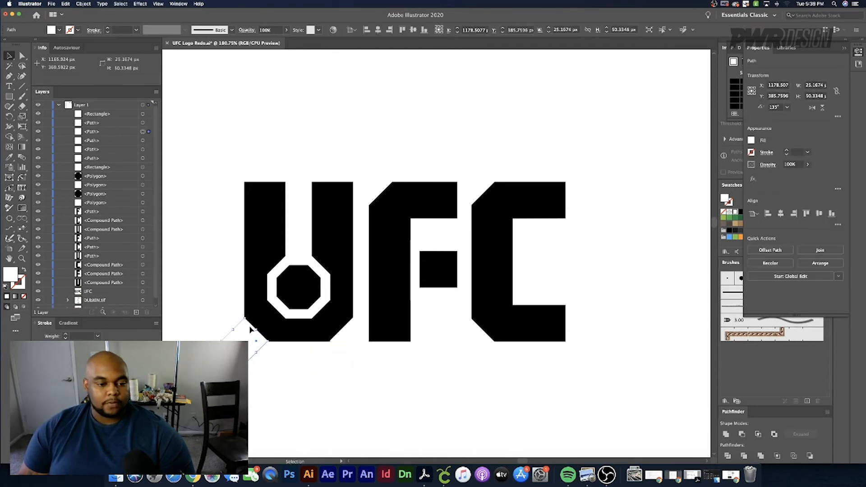
- Adjust the positions of the two small diamonds on the U's lower corners so the bevels match, and deselect them
{"action": "left_click", "coordinate": [272, 384]}
{"action": "left_click", "coordinate": [255, 339]}
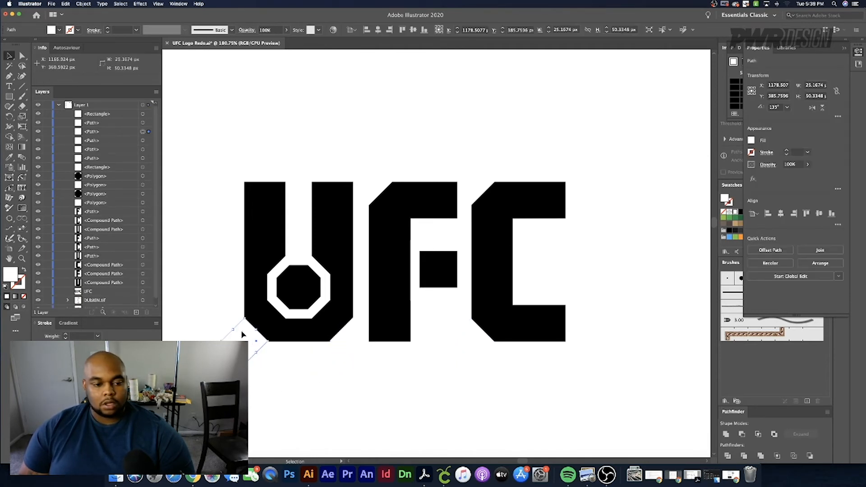
{"action": "left_click", "coordinate": [242, 334]}
{"action": "left_click_drag", "start_coordinate": [250, 337], "coordinate": [250, 338]}
{"action": "left_click_drag", "start_coordinate": [344, 338], "coordinate": [345, 339]}
{"action": "left_click", "coordinate": [267, 375]}
{"action": "left_click", "coordinate": [255, 336]}
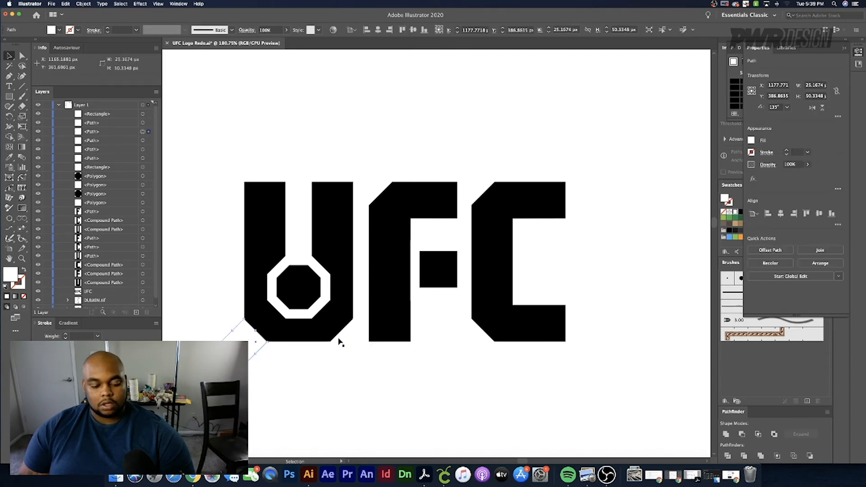
{"action": "left_click", "coordinate": [341, 342], "text": "shift"}
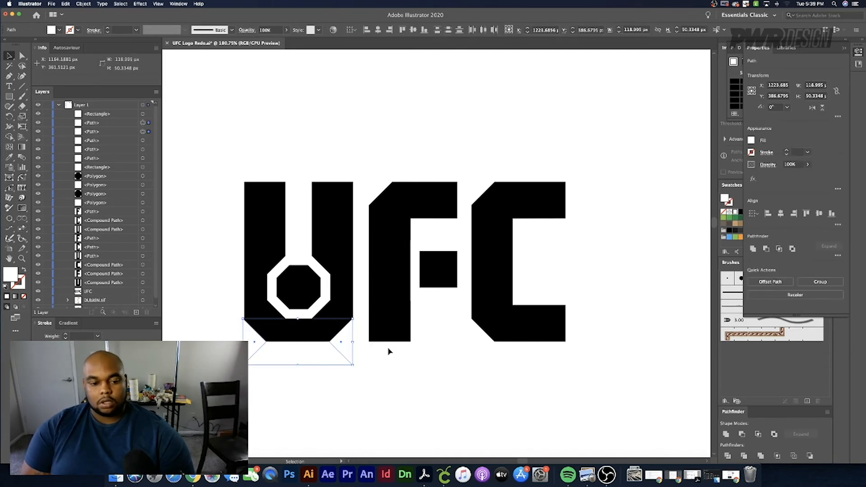
{"action": "left_click", "coordinate": [335, 397]}
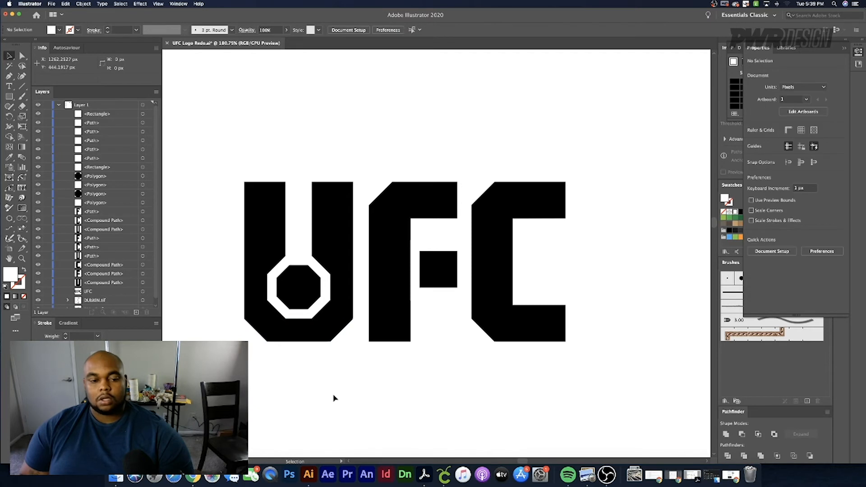
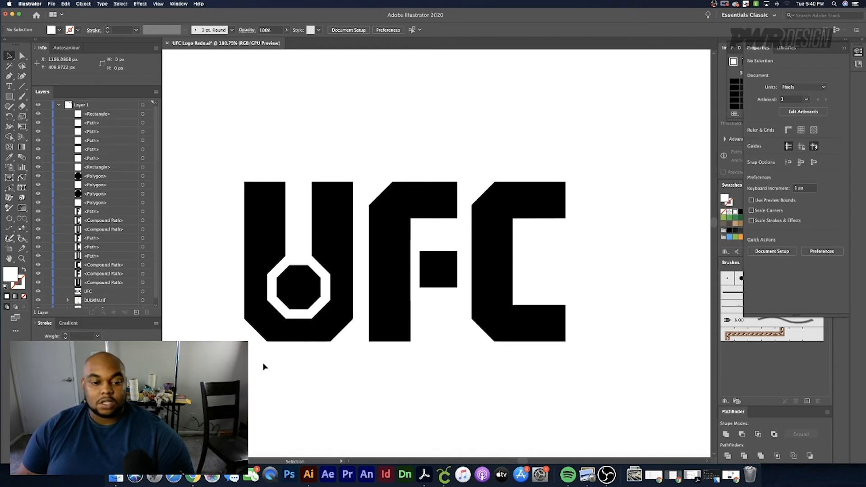
- Add the text "ULTIMATE FIGHTING CHAMPIONSHIP" in Amboy Black at 40 pt below the UFC letters
{"action": "scroll", "coordinate": [264, 366], "scroll_direction": "left", "scroll_amount": 5}
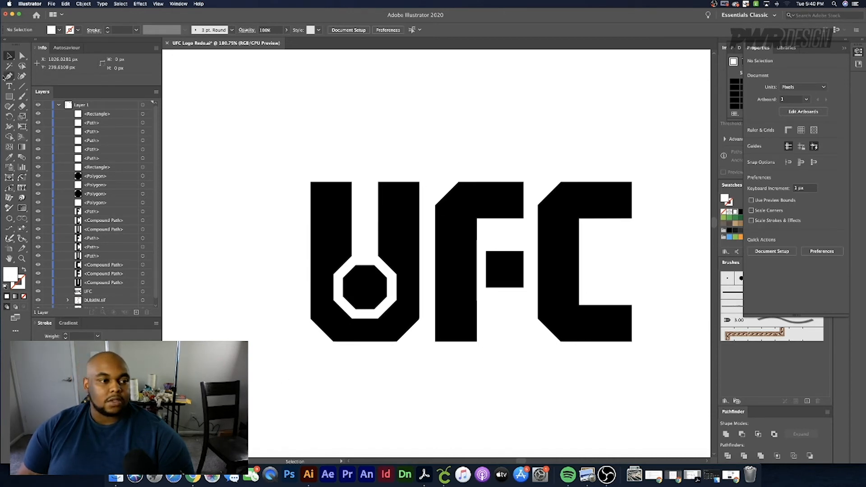
{"action": "left_click", "coordinate": [8, 87]}
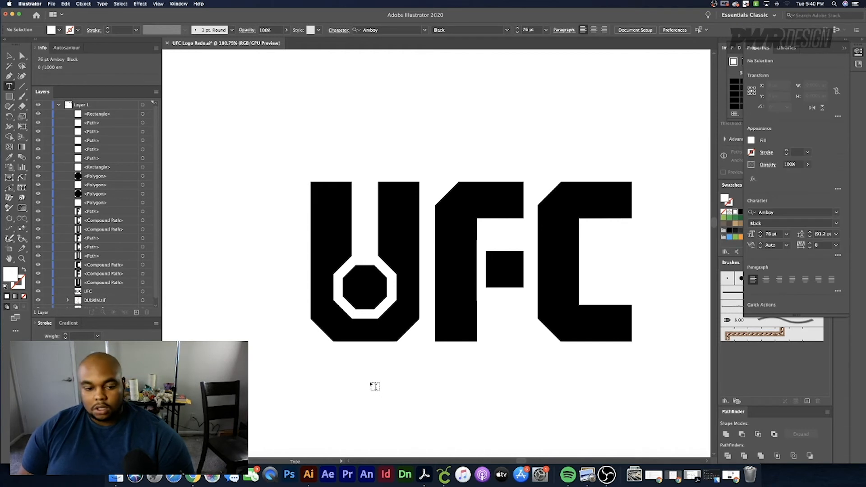
{"action": "scroll", "coordinate": [380, 383], "scroll_direction": "down", "scroll_amount": 2}
{"action": "scroll", "coordinate": [383, 378], "scroll_direction": "right", "scroll_amount": 1}
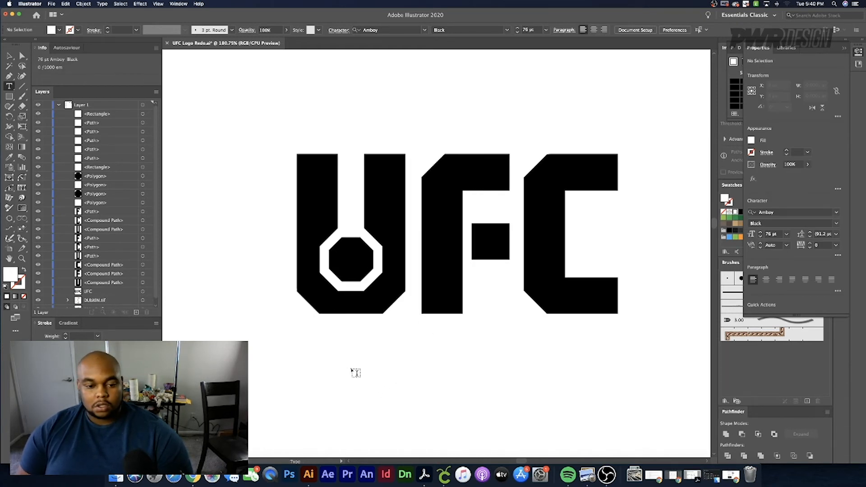
{"action": "left_click", "coordinate": [354, 372]}
{"action": "scroll", "coordinate": [498, 398], "scroll_direction": "down", "scroll_amount": 1}
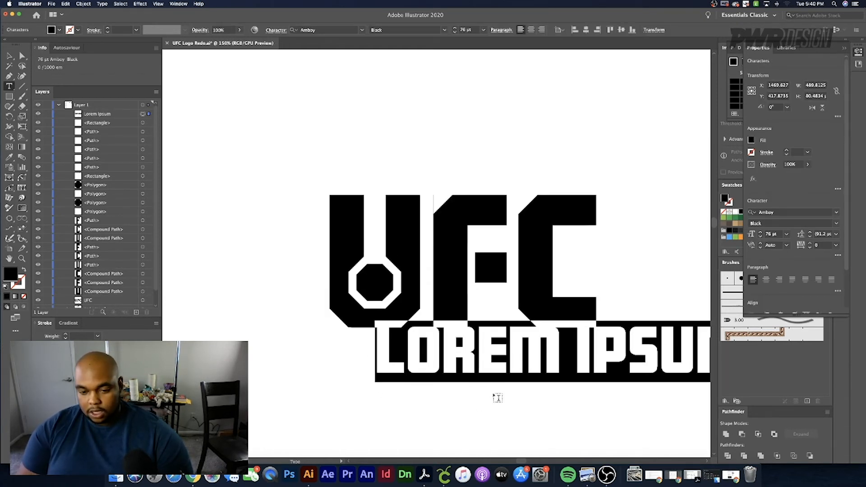
{"action": "key", "text": "shift+super+comma"}
{"action": "key", "text": "shift+super+comma"}
{"action": "key", "text": "shift+super+comma"}
{"action": "key", "text": "shift+super+comma"}
{"action": "key", "text": "shift+super+comma"}
{"action": "key", "text": "shift+super+comma"}
{"action": "key", "text": "shift+super+comma"}
{"action": "key", "text": "shift+super+comma"}
{"action": "key", "text": "shift+super+comma"}
{"action": "key", "text": "shift+super+comma"}
{"action": "key", "text": "shift+super+comma"}
{"action": "key", "text": "shift+super+comma"}
{"action": "key", "text": "shift+super+comma"}
{"action": "key", "text": "shift+super+comma"}
{"action": "key", "text": "shift+super+comma"}
{"action": "key", "text": "shift+super+comma"}
{"action": "key", "text": "shift+super+comma"}
{"action": "key", "text": "shift+super+comma"}
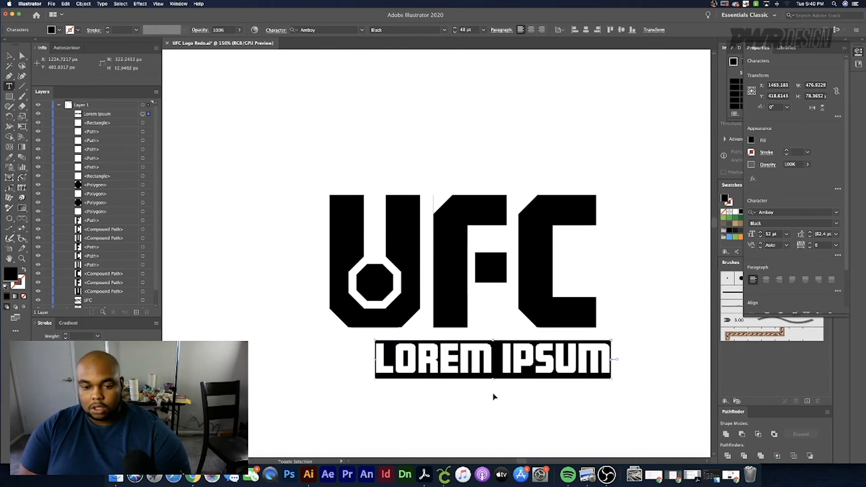
{"action": "type", "text": "ULTIMATE FIGHTING C"}
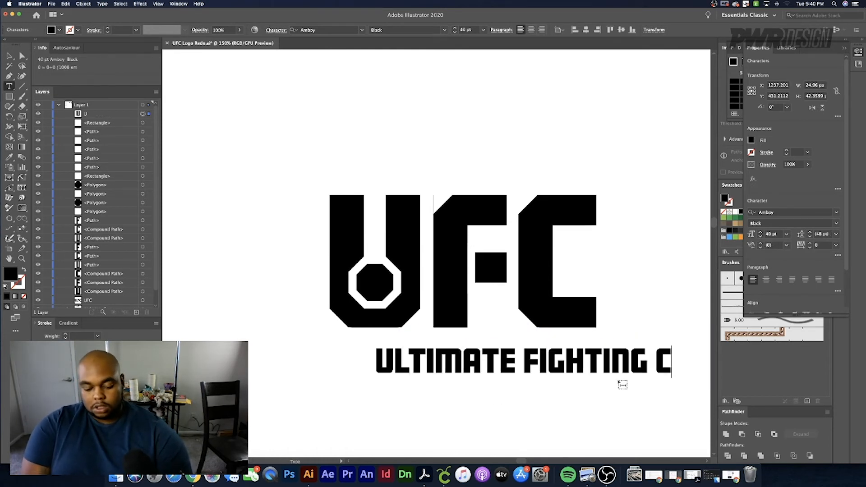
{"action": "type", "text": "HAMPIONSHIP"}
- Reduce the tagline to 24 pt and move it directly beneath the UFC letters
{"action": "key", "text": "super+a"}
{"action": "key", "text": "shift+super+comma"}
{"action": "key", "text": "shift+super+comma"}
{"action": "key", "text": "shift+super+comma"}
{"action": "key", "text": "shift+super+comma"}
{"action": "key", "text": "shift+super+comma"}
{"action": "key", "text": "shift+super+comma"}
{"action": "key", "text": "shift+super+comma"}
{"action": "key", "text": "shift+super+comma"}
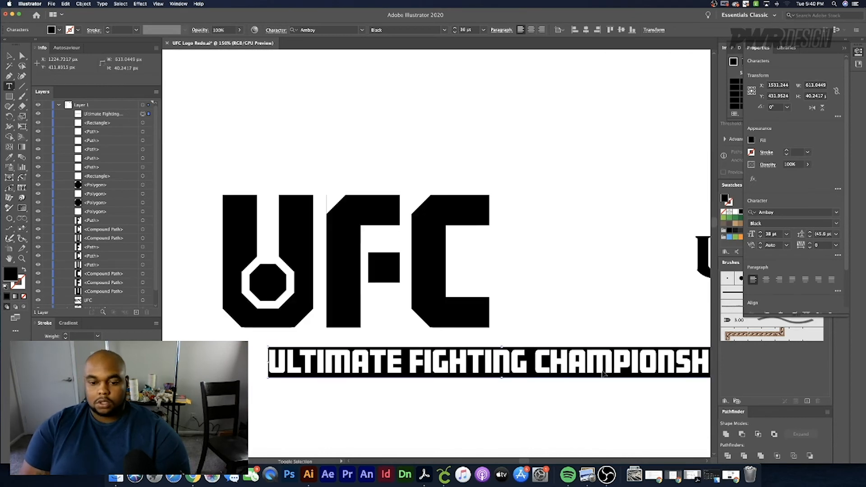
{"action": "key", "text": "Escape"}
{"action": "left_click_drag", "start_coordinate": [363, 369], "coordinate": [310, 347]}
- Set the tagline's font to Filicudi Solid with -35 tracking and shift it into place beneath the letters
{"action": "double_click", "coordinate": [310, 346]}
{"action": "key", "text": "super+a"}
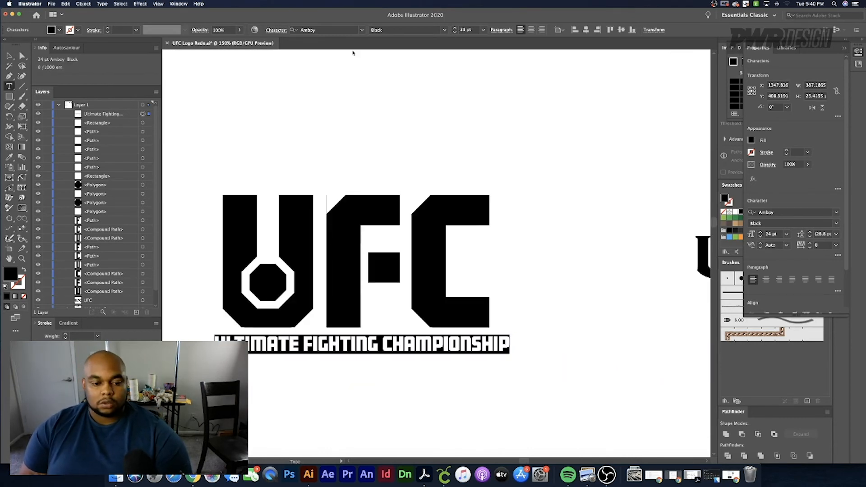
{"action": "scroll", "coordinate": [329, 178], "scroll_direction": "left", "scroll_amount": 8}
{"action": "left_click", "coordinate": [362, 30]}
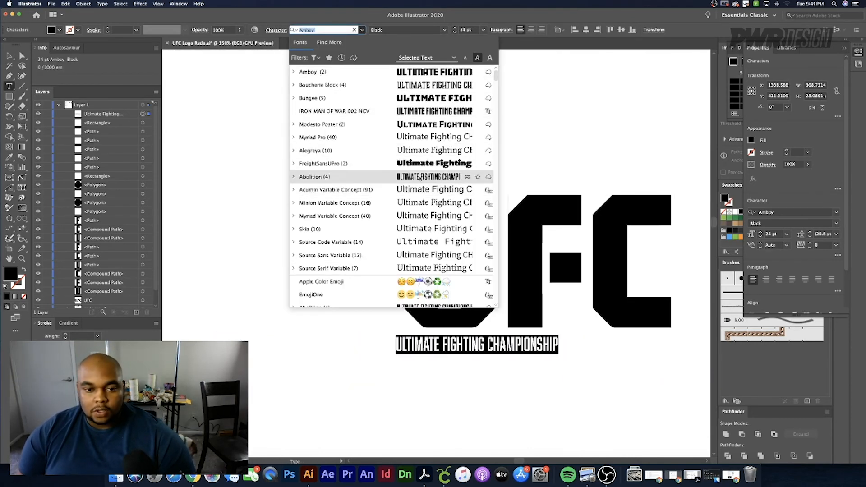
{"action": "scroll", "coordinate": [406, 244], "scroll_direction": "down", "scroll_amount": 5}
{"action": "scroll", "coordinate": [427, 232], "scroll_direction": "down", "scroll_amount": 10}
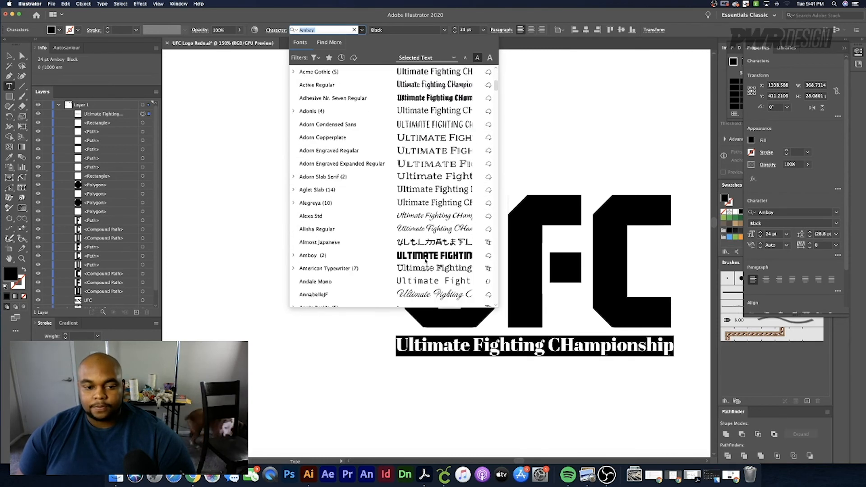
{"action": "scroll", "coordinate": [426, 264], "scroll_direction": "down", "scroll_amount": 15}
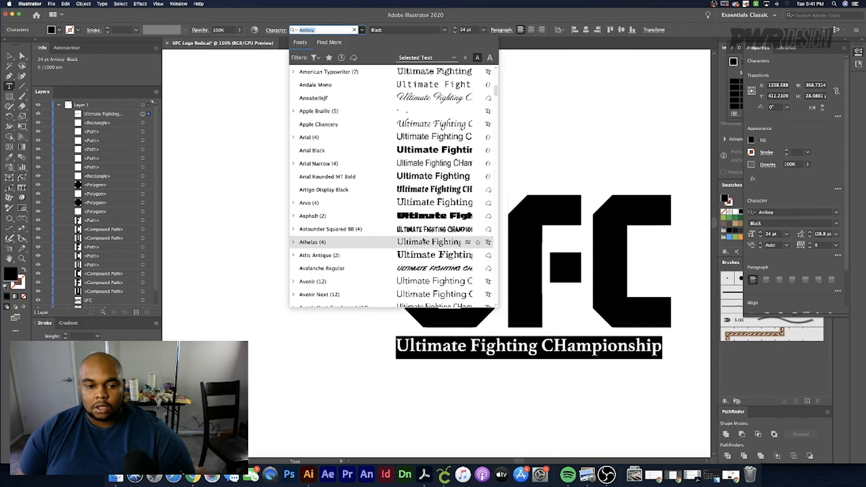
{"action": "scroll", "coordinate": [432, 269], "scroll_direction": "down", "scroll_amount": 10}
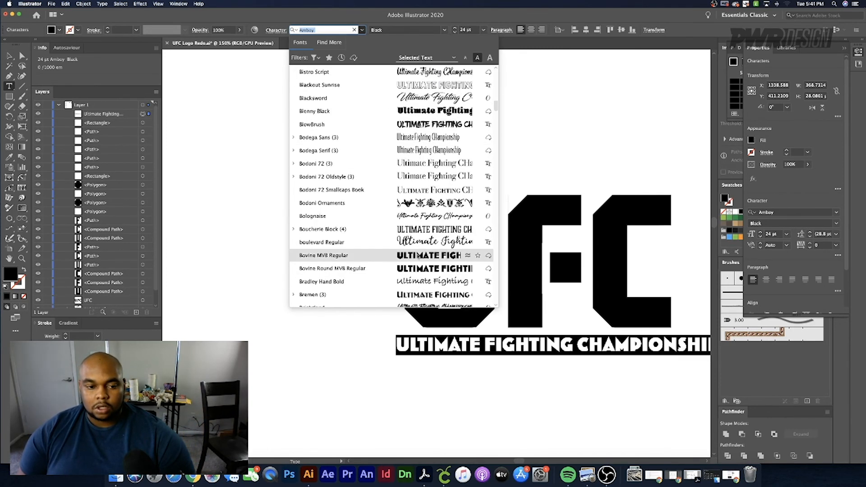
{"action": "scroll", "coordinate": [431, 279], "scroll_direction": "down", "scroll_amount": 15}
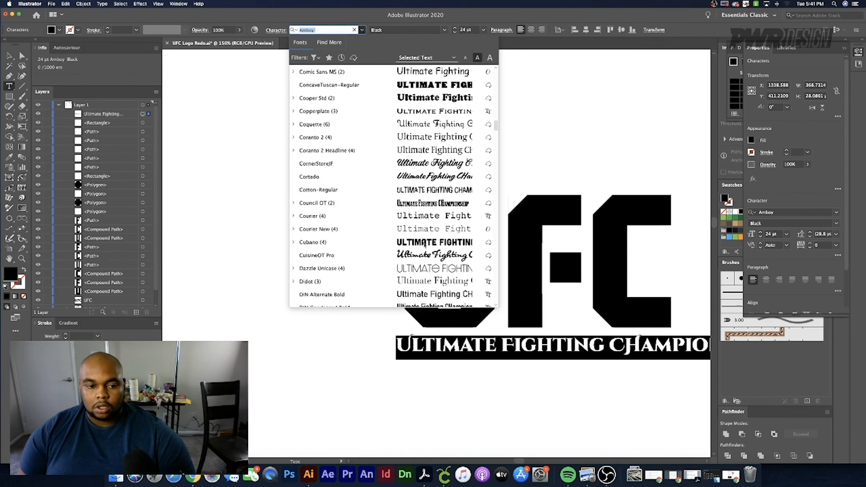
{"action": "scroll", "coordinate": [435, 248], "scroll_direction": "down", "scroll_amount": 15}
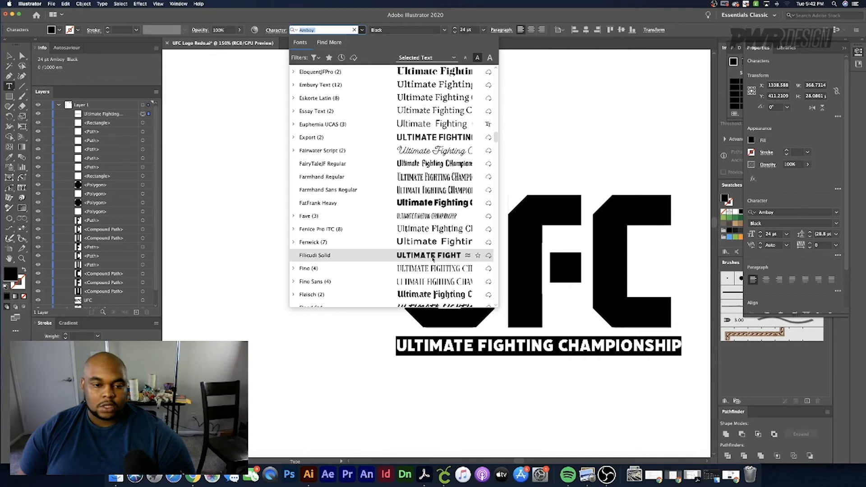
{"action": "left_click", "coordinate": [432, 255]}
{"action": "key", "text": "Escape"}
{"action": "left_click_drag", "start_coordinate": [526, 346], "coordinate": [535, 346]}
- Change the tagline's font to Industry Inc Base
{"action": "left_click", "coordinate": [362, 29]}
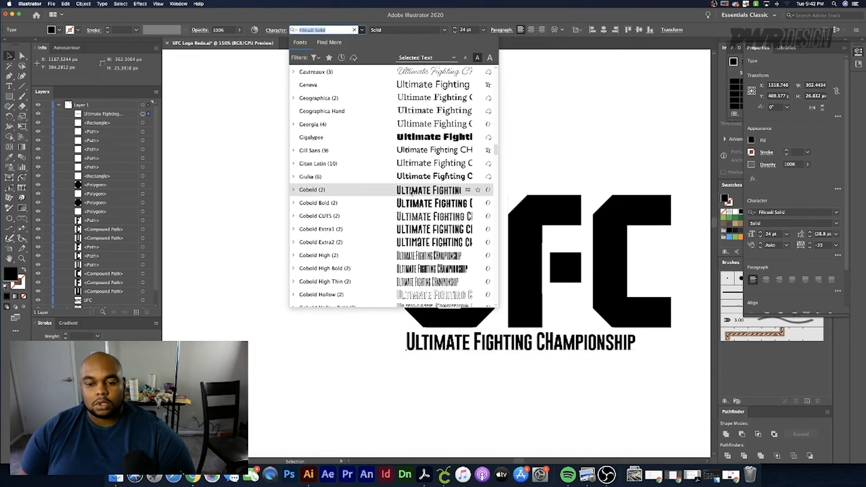
{"action": "scroll", "coordinate": [413, 199], "scroll_direction": "down", "scroll_amount": 5}
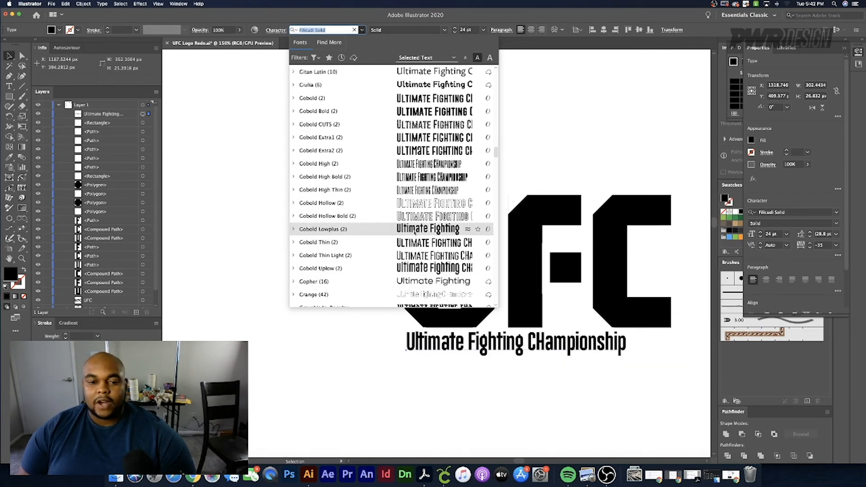
{"action": "scroll", "coordinate": [426, 270], "scroll_direction": "down", "scroll_amount": 4}
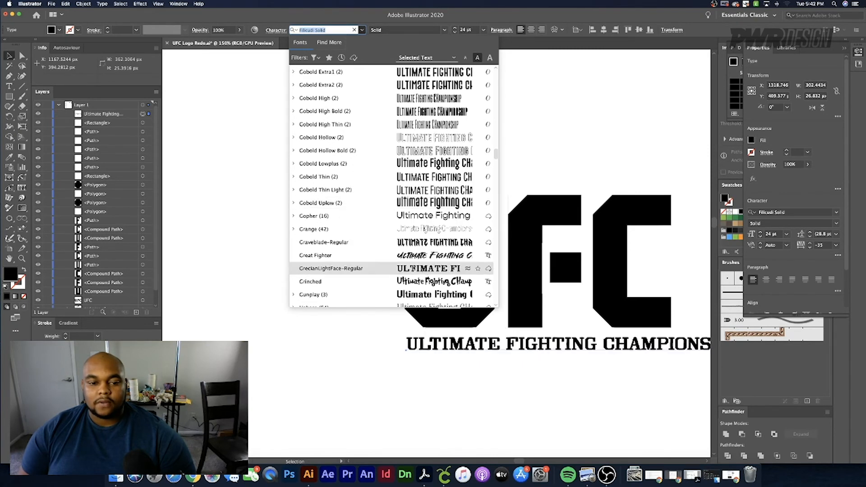
{"action": "scroll", "coordinate": [418, 282], "scroll_direction": "down", "scroll_amount": 3}
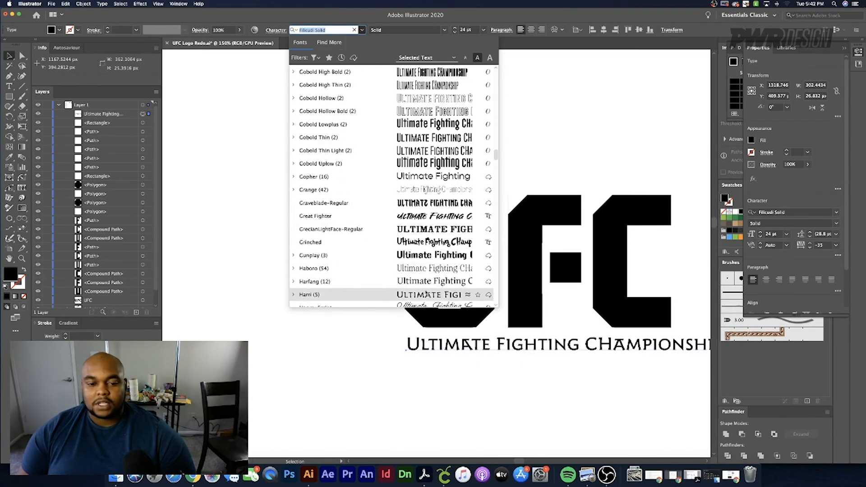
{"action": "scroll", "coordinate": [427, 293], "scroll_direction": "down", "scroll_amount": 3}
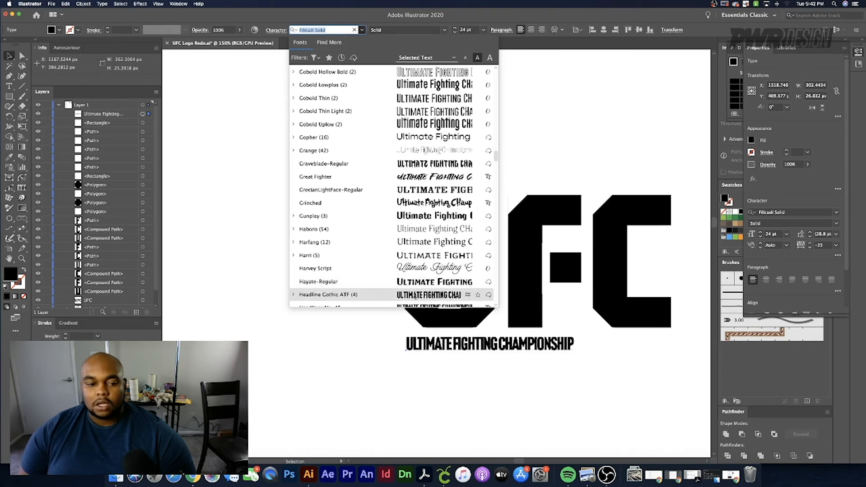
{"action": "scroll", "coordinate": [415, 295], "scroll_direction": "down", "scroll_amount": 3}
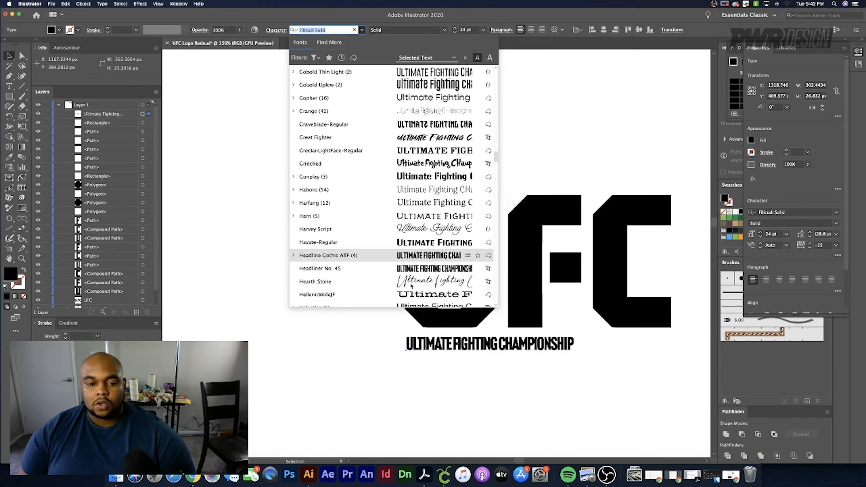
{"action": "scroll", "coordinate": [418, 268], "scroll_direction": "down", "scroll_amount": 3}
{"action": "scroll", "coordinate": [419, 269], "scroll_direction": "down", "scroll_amount": 3}
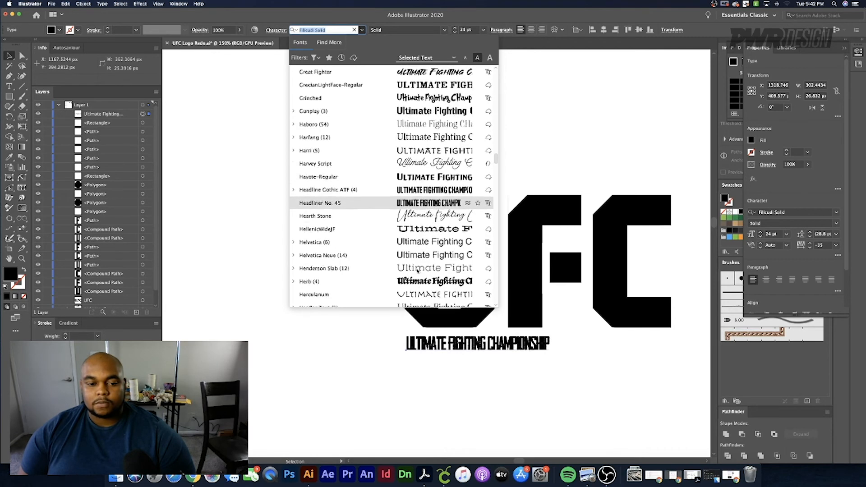
{"action": "scroll", "coordinate": [423, 289], "scroll_direction": "down", "scroll_amount": 15}
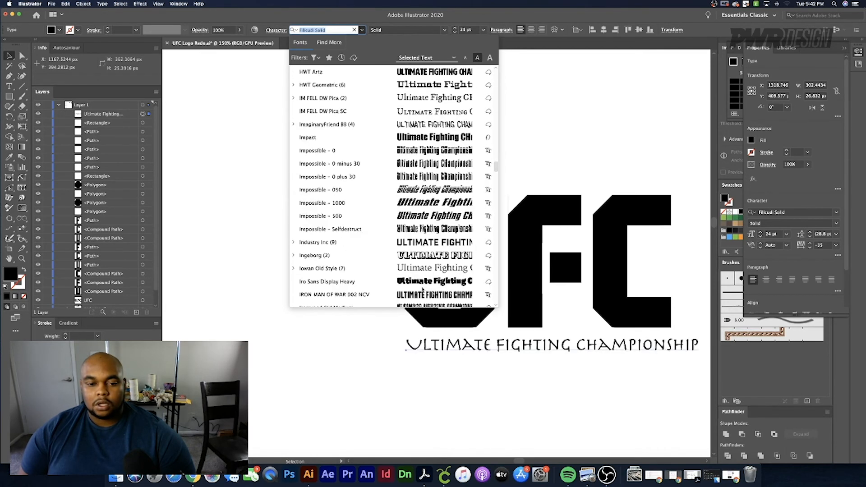
{"action": "left_click", "coordinate": [428, 245]}
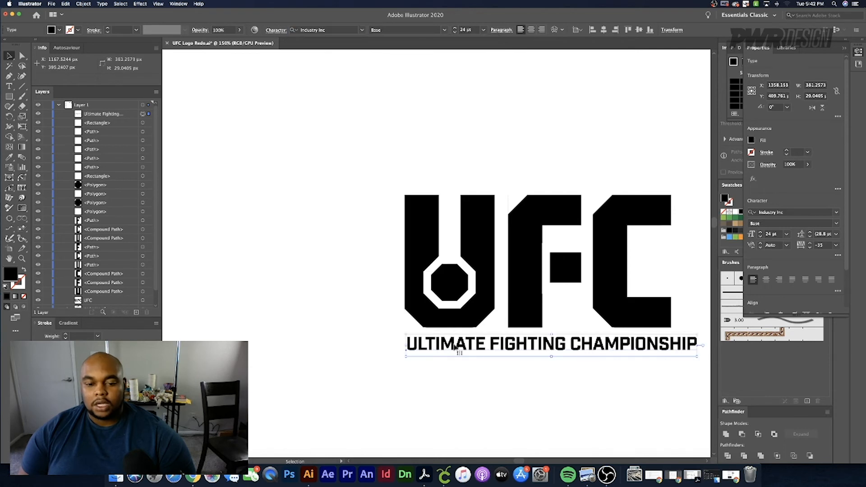
- Reduce the tagline to 23 pt and tighten its tracking to fit the width of the UFC letters
{"action": "left_click", "coordinate": [810, 249]}
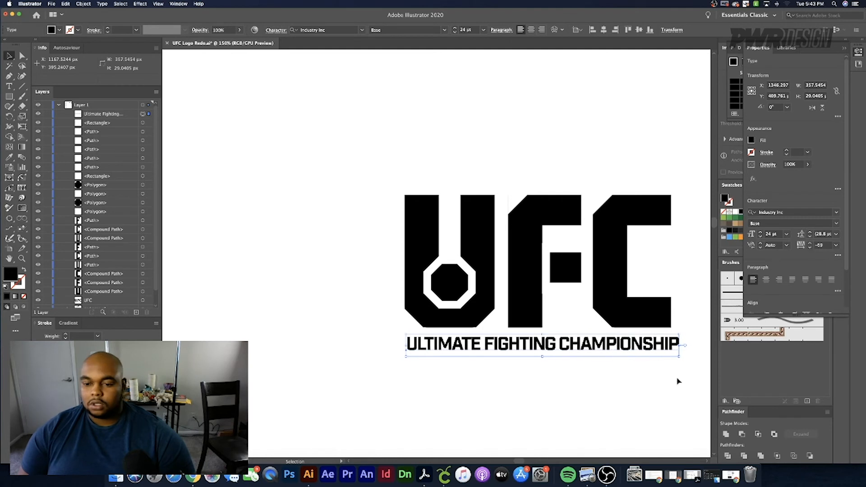
{"action": "left_click", "coordinate": [761, 236]}
{"action": "left_click", "coordinate": [762, 233]}
{"action": "left_click", "coordinate": [761, 232]}
{"action": "left_click", "coordinate": [761, 232]}
{"action": "left_click", "coordinate": [761, 236]}
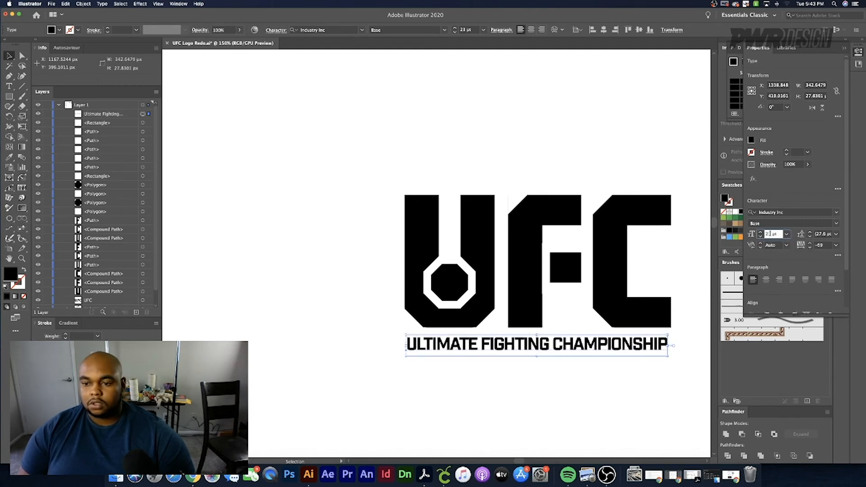
{"action": "left_click", "coordinate": [810, 244]}
- Nudge the tagline closer beneath the UFC letters and align its left edge with the U
{"action": "left_click_drag", "start_coordinate": [486, 346], "coordinate": [485, 343]}
{"action": "left_click", "coordinate": [411, 250], "text": "shift"}
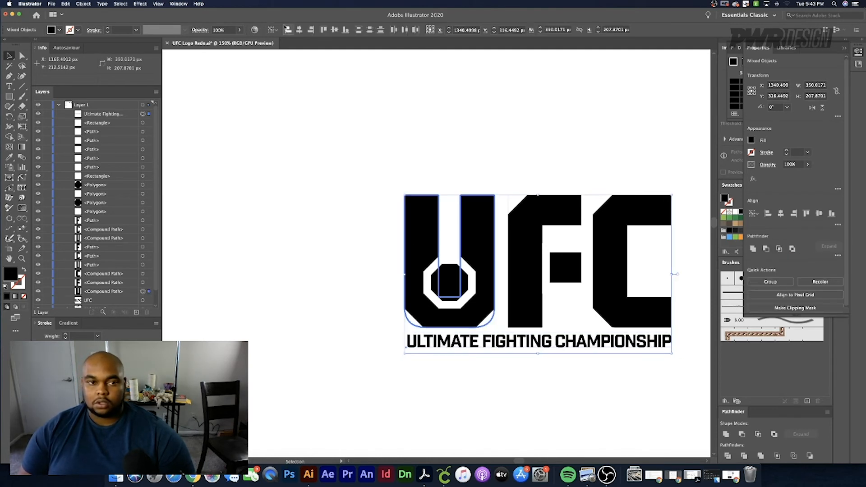
{"action": "left_click", "coordinate": [288, 29]}
{"action": "left_click", "coordinate": [352, 118]}
- Fine-tune the tagline's tracking to -59 so it ends flush with the C, and nudge its vertical position
{"action": "left_click", "coordinate": [611, 352]}
{"action": "left_click", "coordinate": [810, 243]}
{"action": "left_click", "coordinate": [810, 244]}
{"action": "left_click", "coordinate": [810, 244]}
{"action": "left_click", "coordinate": [810, 244]}
{"action": "left_click", "coordinate": [631, 379]}
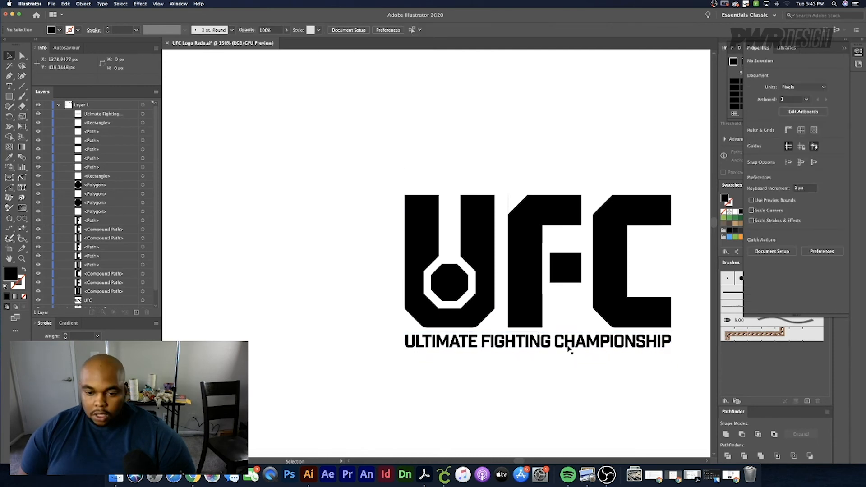
{"action": "left_click_drag", "start_coordinate": [567, 347], "coordinate": [567, 345]}
{"action": "left_click", "coordinate": [580, 387]}
- Nudge the white bevel shape on the F's upper-left corner slightly
{"action": "scroll", "coordinate": [580, 386], "scroll_direction": "down", "scroll_amount": 4}
{"action": "scroll", "coordinate": [560, 276], "scroll_direction": "up", "scroll_amount": 4}
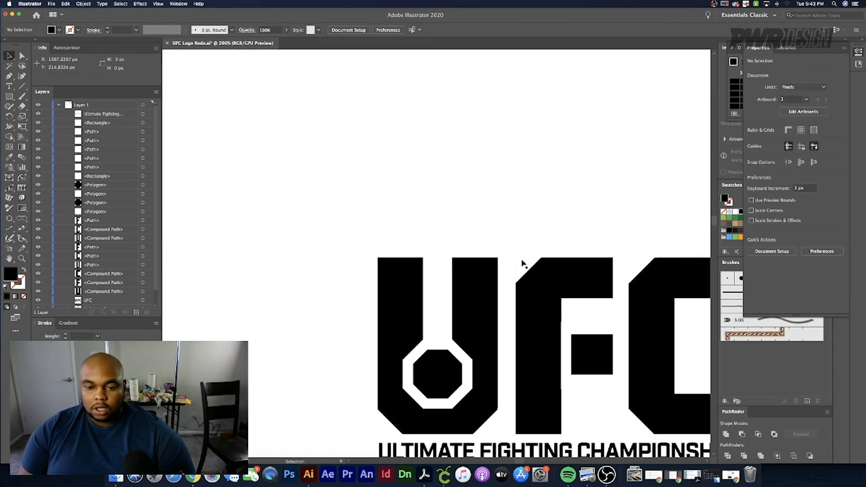
{"action": "left_click_drag", "start_coordinate": [522, 268], "coordinate": [520, 267]}
{"action": "scroll", "coordinate": [516, 275], "scroll_direction": "up", "scroll_amount": 2}
{"action": "scroll", "coordinate": [510, 261], "scroll_direction": "down", "scroll_amount": 5}
- Select all the UFC letter pieces and use Shape Builder to delete the white bevel, gap and octagon cutout shapes
{"action": "left_click", "coordinate": [484, 253]}
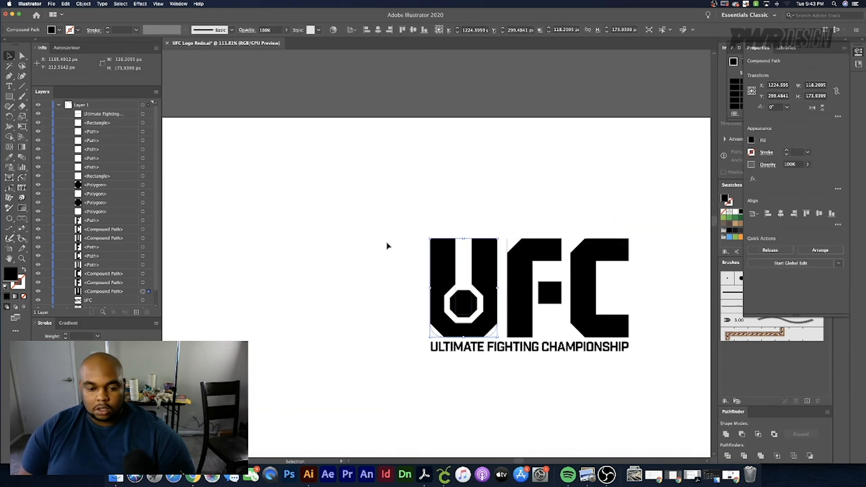
{"action": "left_click_drag", "start_coordinate": [410, 224], "coordinate": [652, 342]}
{"action": "key", "text": "shift+m"}
{"action": "scroll", "coordinate": [430, 336], "scroll_direction": "up", "scroll_amount": 3}
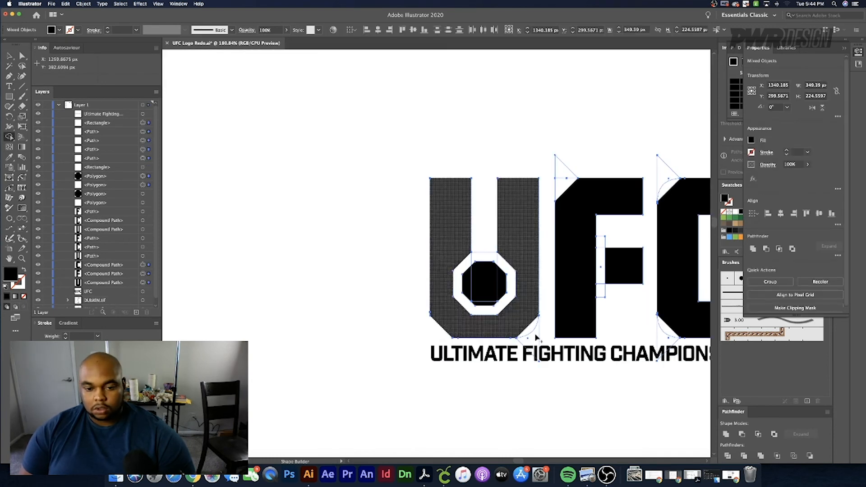
{"action": "mouse_move", "coordinate": [604, 245]}
{"action": "left_mouse_down"}
{"action": "mouse_move", "coordinate": [577, 250]}
{"action": "mouse_move", "coordinate": [600, 291]}
{"action": "left_mouse_up"}
{"action": "mouse_move", "coordinate": [484, 257]}
{"action": "left_mouse_down"}
{"action": "mouse_move", "coordinate": [466, 265]}
{"action": "mouse_move", "coordinate": [502, 279]}
{"action": "left_mouse_up"}
{"action": "left_click", "coordinate": [565, 167], "text": "alt"}
{"action": "scroll", "coordinate": [536, 339], "scroll_direction": "down", "scroll_amount": 5}
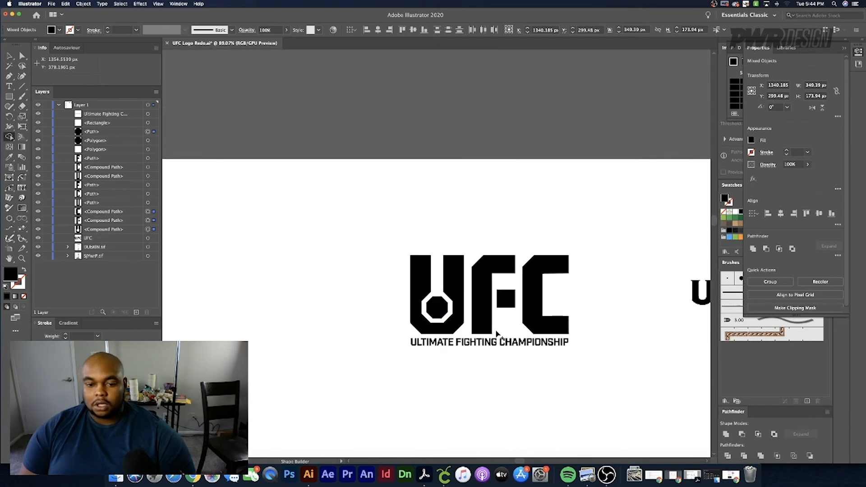
{"action": "scroll", "coordinate": [497, 334], "scroll_direction": "down", "scroll_amount": 1}
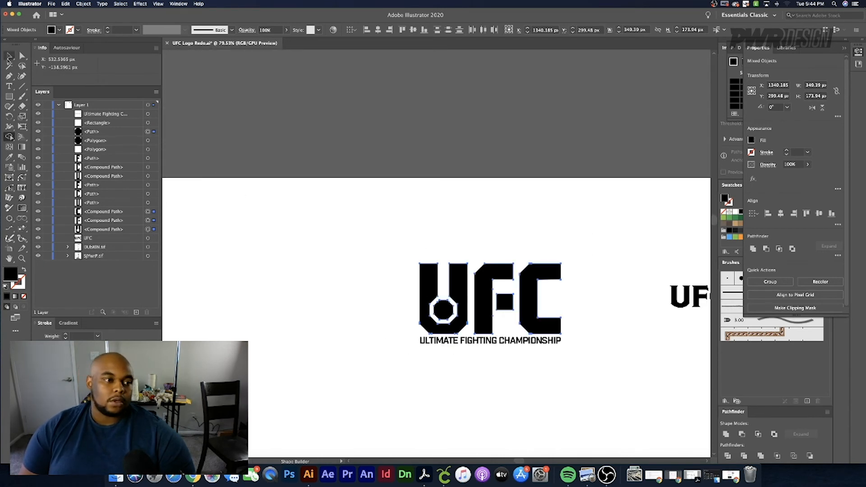
{"action": "left_click", "coordinate": [9, 56]}
{"action": "left_click", "coordinate": [379, 271]}
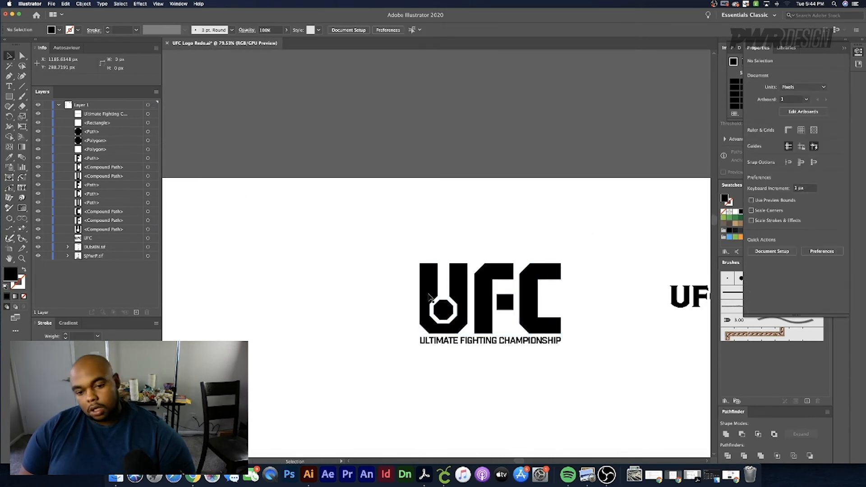
- Scale the tagline up to about 26.3 pt and tighten its tracking to -85
{"action": "left_click", "coordinate": [508, 344]}
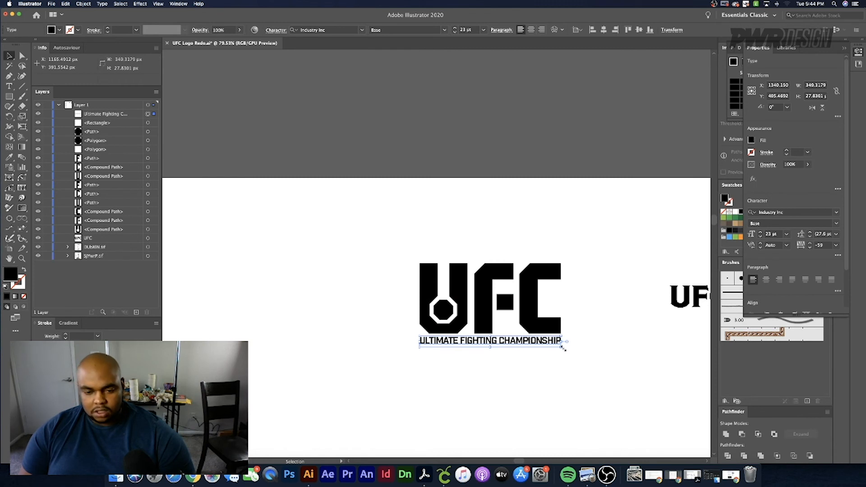
{"action": "left_click_drag", "start_coordinate": [564, 349], "coordinate": [583, 353]}
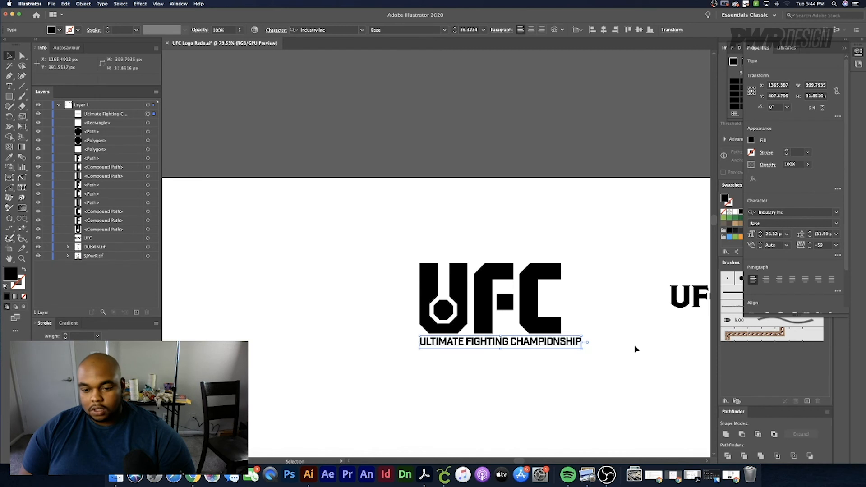
{"action": "left_click", "coordinate": [811, 247]}
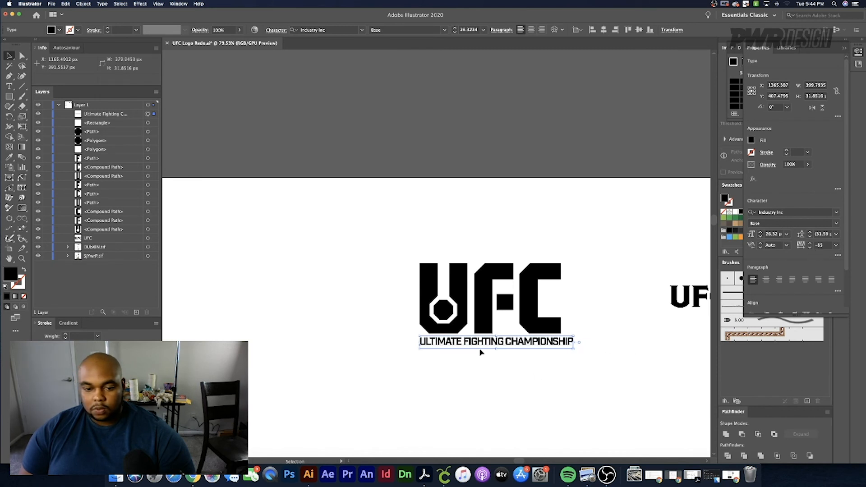
- Break the tagline into two lines before CHAMPIONSHIP and set its size to 38 pt
{"action": "double_click", "coordinate": [509, 343]}
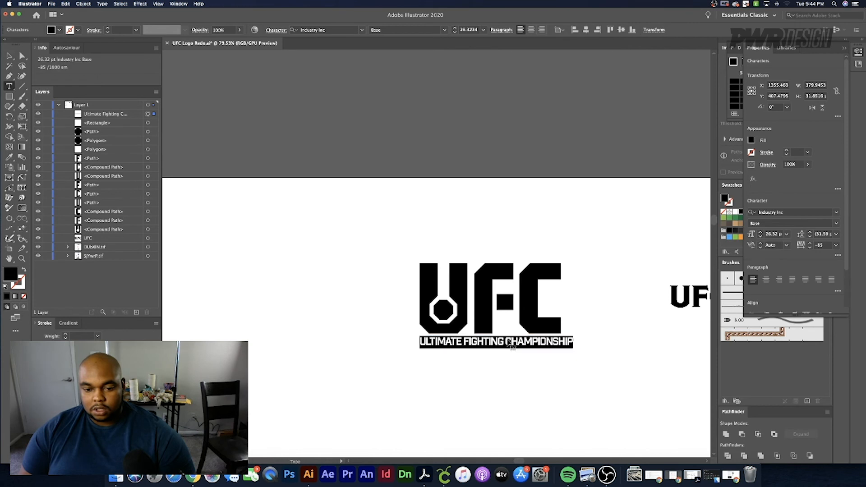
{"action": "key", "text": "Return"}
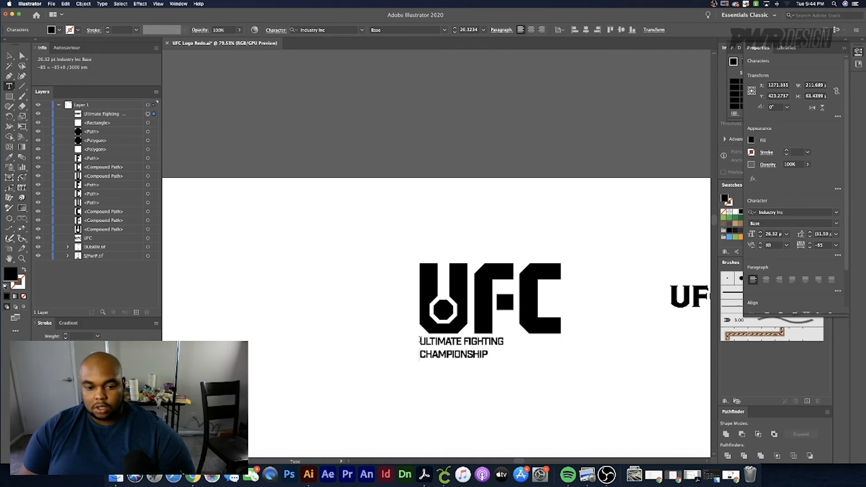
{"action": "left_click_drag", "start_coordinate": [420, 340], "coordinate": [510, 360]}
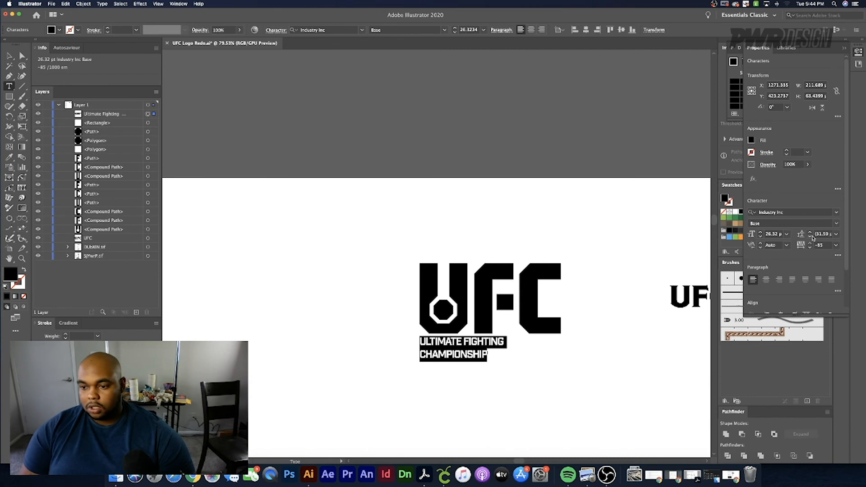
{"action": "left_click", "coordinate": [761, 232]}
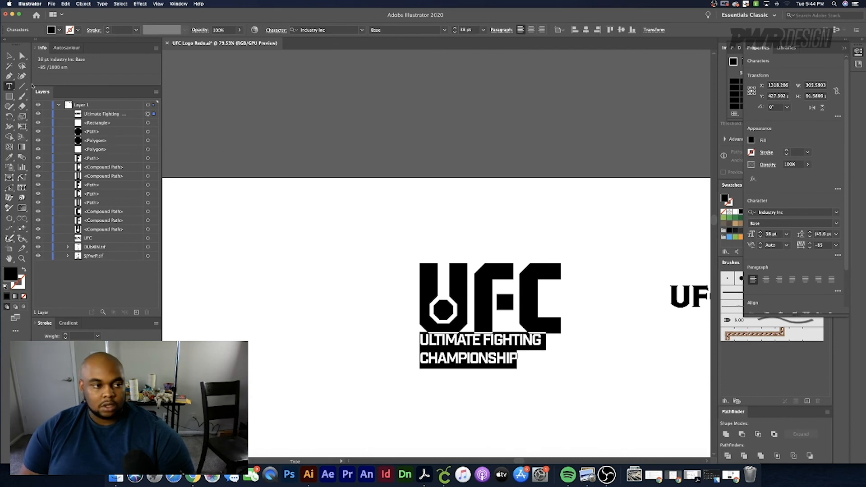
{"action": "key", "text": "Escape"}
- Left-align the two-line tagline with the U and lower it to leave a small gap beneath the letters
{"action": "left_click_drag", "start_coordinate": [435, 345], "coordinate": [435, 350]}
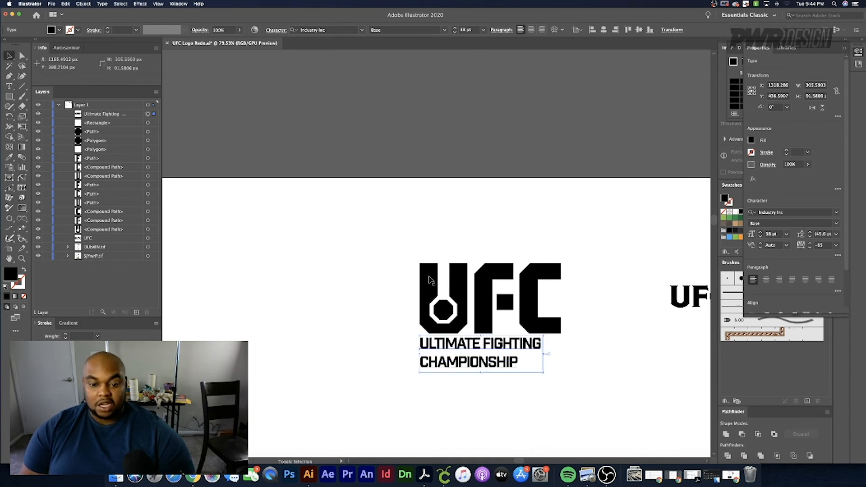
{"action": "left_click", "coordinate": [431, 281], "text": "shift"}
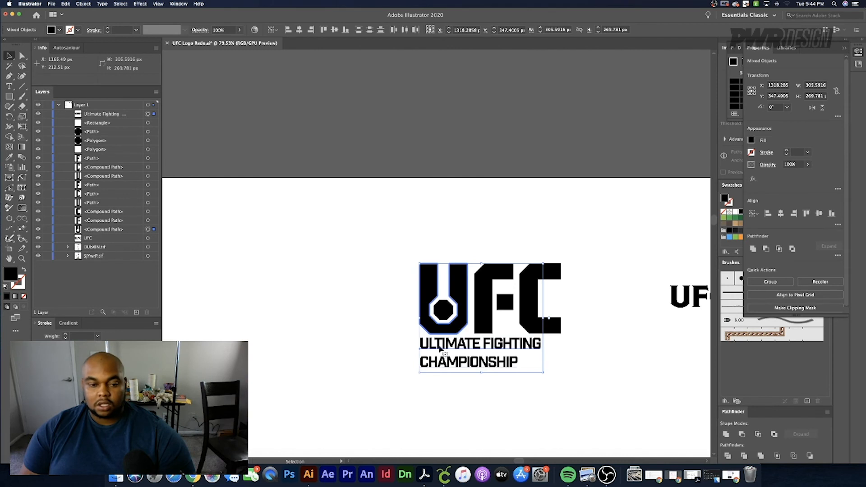
{"action": "left_click", "coordinate": [393, 316]}
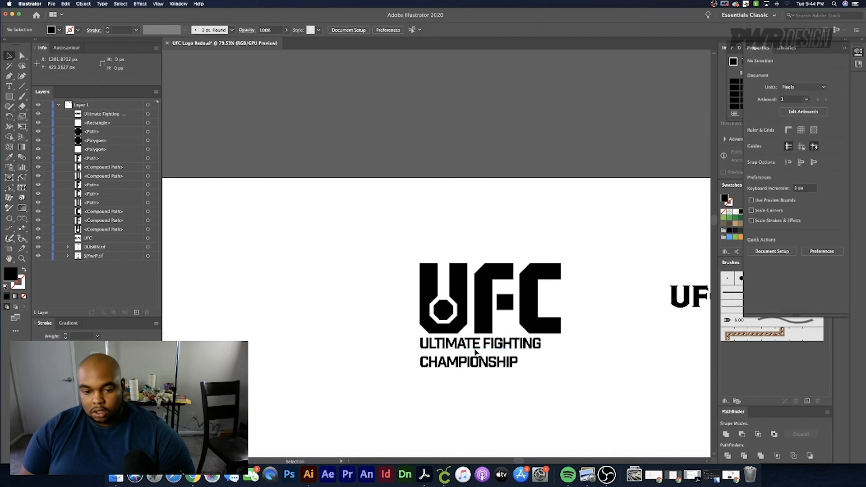
{"action": "left_click_drag", "start_coordinate": [477, 346], "coordinate": [477, 349]}
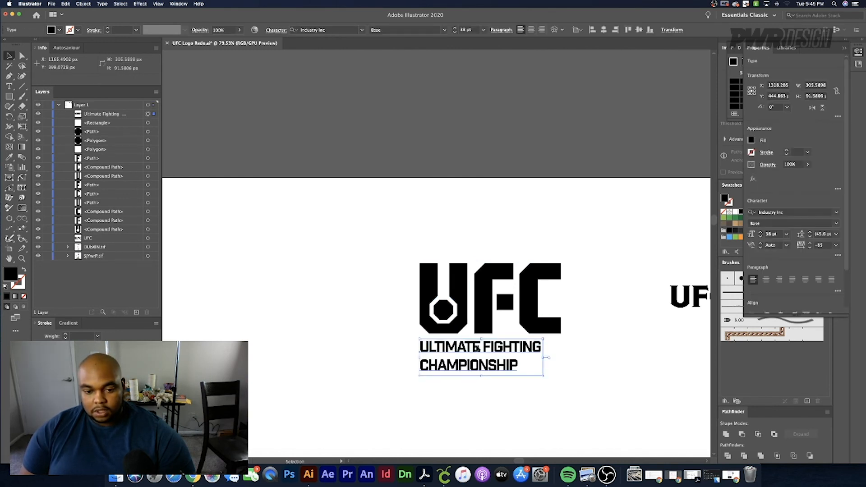
{"action": "left_click", "coordinate": [360, 317]}
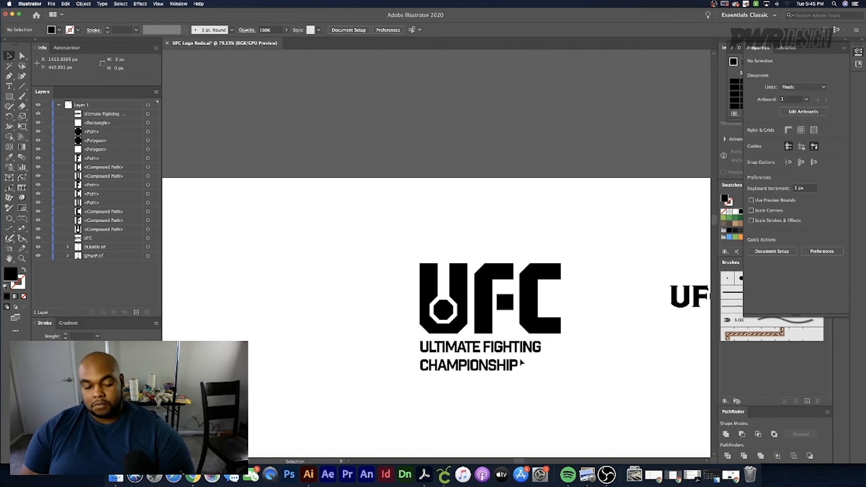
- Move the UFC logo together with its tagline down to the empty lower area of the artboard
{"action": "scroll", "coordinate": [363, 322], "scroll_direction": "down", "scroll_amount": 1}
{"action": "scroll", "coordinate": [363, 323], "scroll_direction": "down", "scroll_amount": 3}
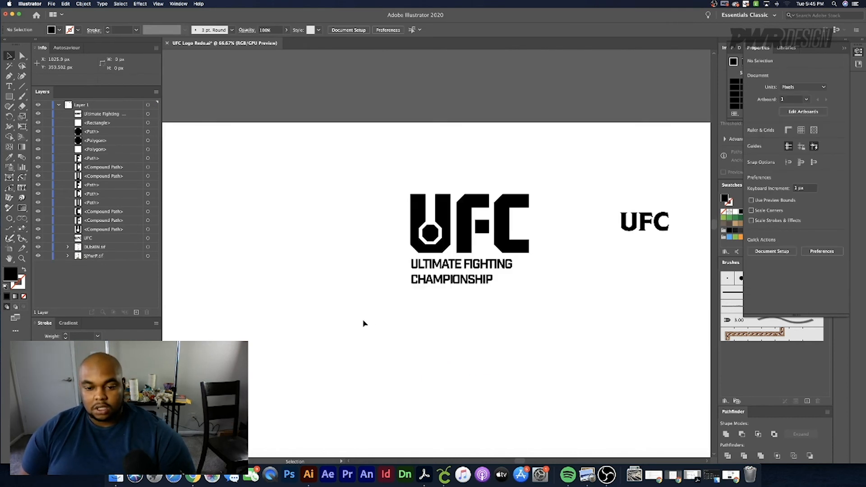
{"action": "scroll", "coordinate": [363, 323], "scroll_direction": "left", "scroll_amount": 3}
{"action": "scroll", "coordinate": [363, 323], "scroll_direction": "down", "scroll_amount": 1}
{"action": "scroll", "coordinate": [406, 316], "scroll_direction": "down", "scroll_amount": 3}
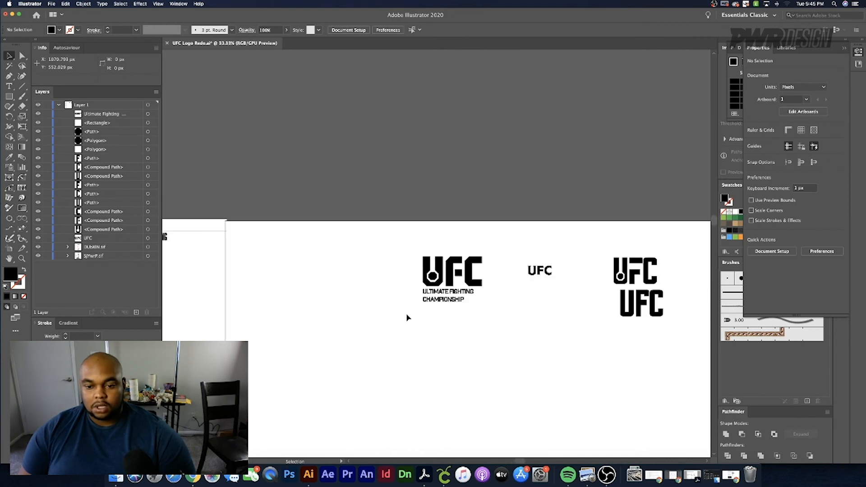
{"action": "scroll", "coordinate": [408, 318], "scroll_direction": "down", "scroll_amount": 1}
{"action": "scroll", "coordinate": [407, 319], "scroll_direction": "down", "scroll_amount": 2}
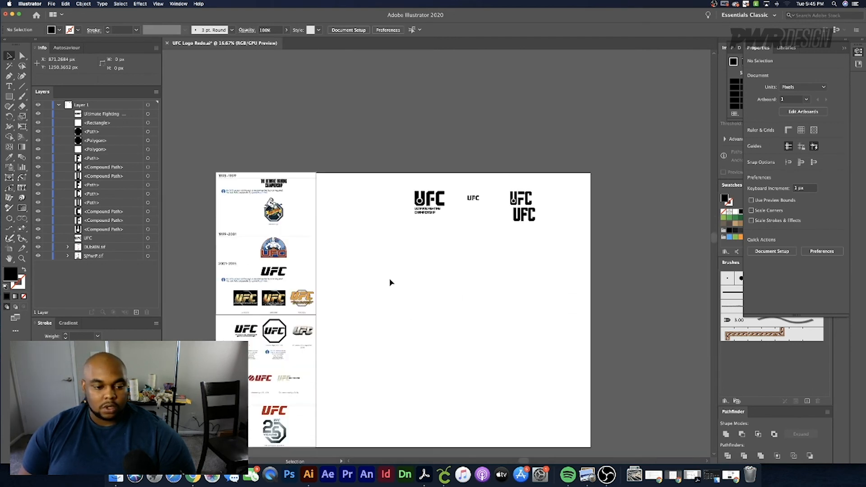
{"action": "left_click_drag", "start_coordinate": [447, 230], "coordinate": [456, 381]}
{"action": "scroll", "coordinate": [441, 368], "scroll_direction": "up", "scroll_amount": 2}
{"action": "scroll", "coordinate": [429, 368], "scroll_direction": "down", "scroll_amount": 2}
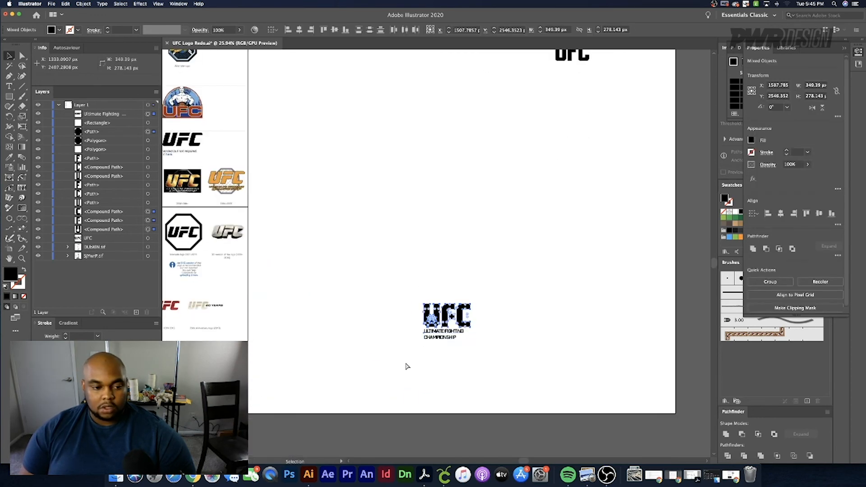
- Recolor the selected UFC logo and its tagline with the red sampled from the red-and-white UFC logo in the reference sheet
{"action": "scroll", "coordinate": [406, 364], "scroll_direction": "left", "scroll_amount": 2}
{"action": "key", "text": "i"}
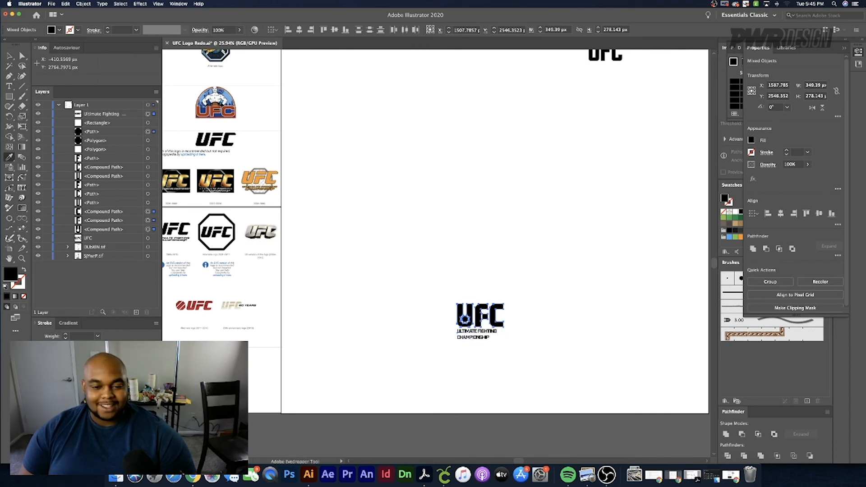
{"action": "left_click", "coordinate": [193, 306]}
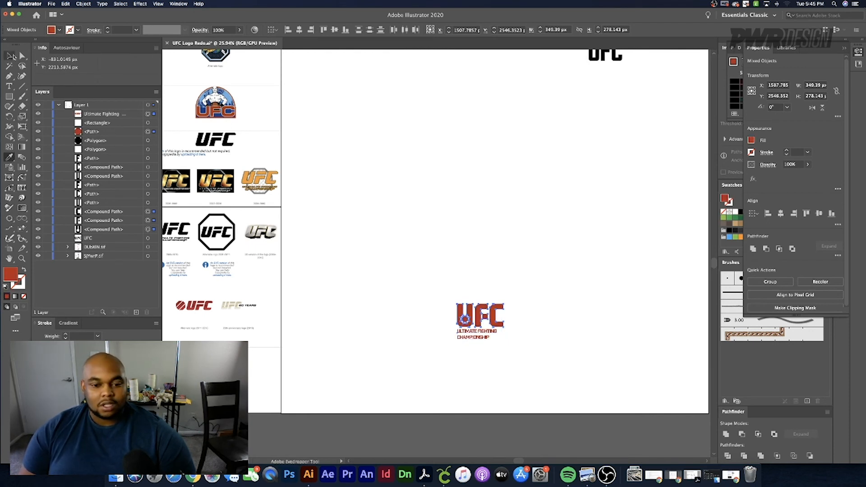
{"action": "left_click", "coordinate": [9, 55]}
{"action": "left_click", "coordinate": [345, 302]}
- Examine the red UFC logo and its two-line tagline up close
{"action": "scroll", "coordinate": [495, 314], "scroll_direction": "up", "scroll_amount": 5}
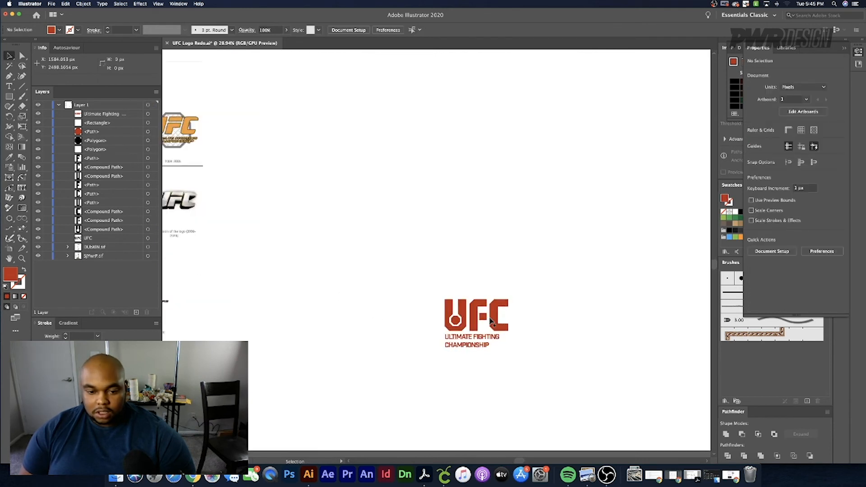
{"action": "scroll", "coordinate": [492, 322], "scroll_direction": "down", "scroll_amount": 3}
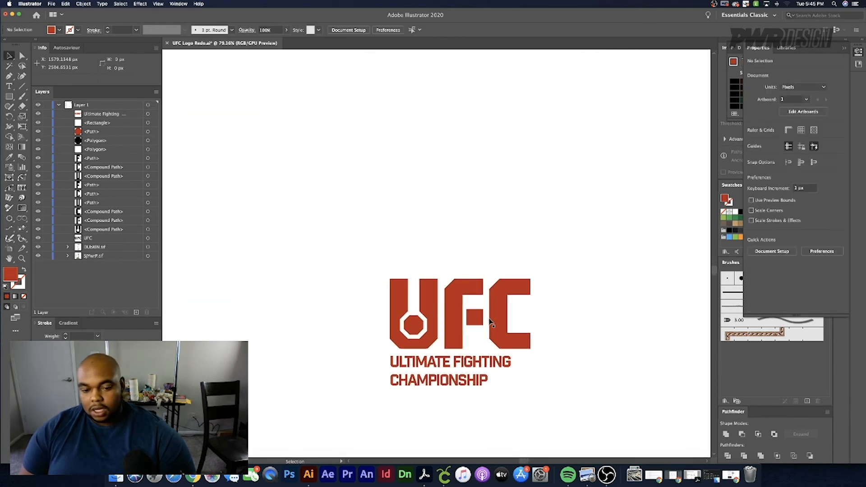
{"action": "scroll", "coordinate": [460, 342], "scroll_direction": "up", "scroll_amount": 1}
{"action": "scroll", "coordinate": [461, 342], "scroll_direction": "up", "scroll_amount": 3}
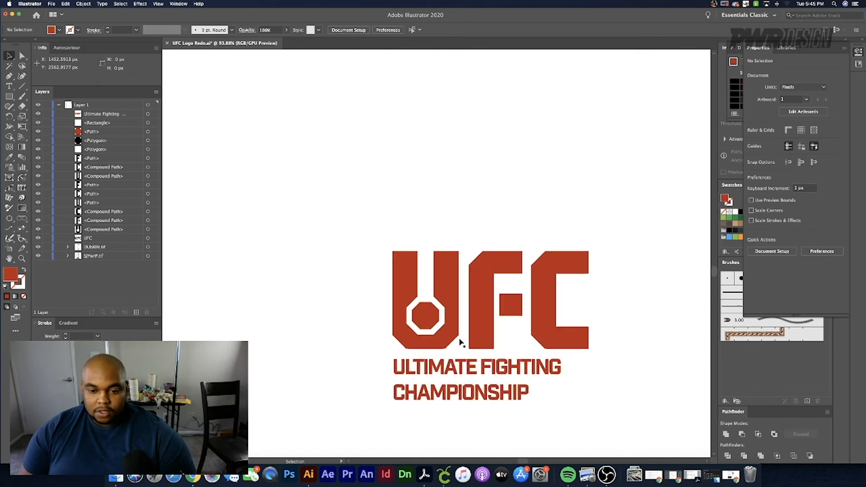
{"action": "scroll", "coordinate": [522, 343], "scroll_direction": "down", "scroll_amount": 2}
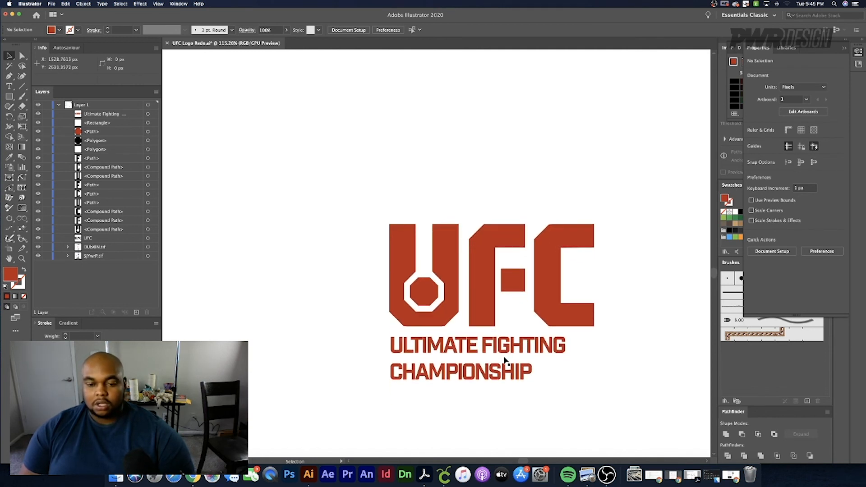
{"action": "scroll", "coordinate": [505, 360], "scroll_direction": "down", "scroll_amount": 2}
{"action": "scroll", "coordinate": [506, 360], "scroll_direction": "right", "scroll_amount": 3}
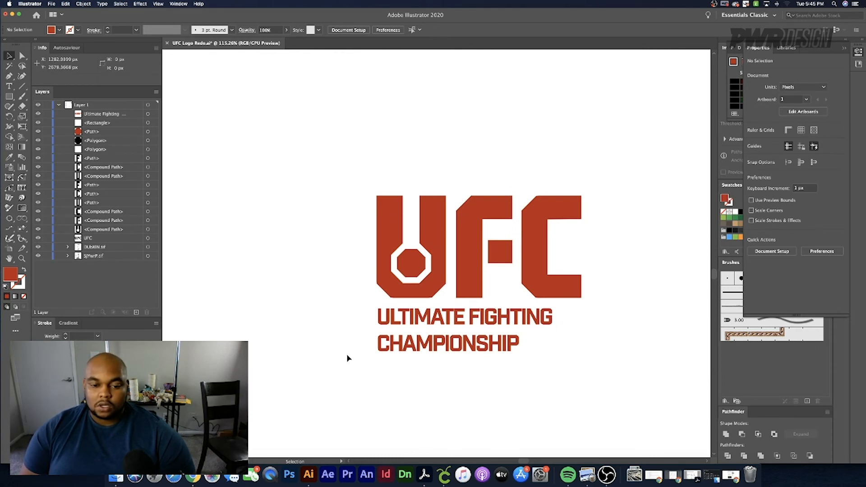
{"action": "scroll", "coordinate": [347, 358], "scroll_direction": "down", "scroll_amount": 2}
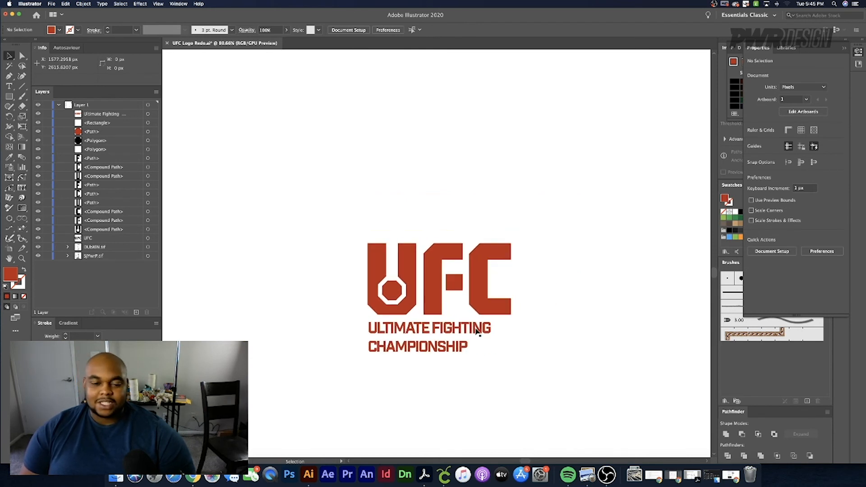
- Tighten the leading of the two-line tagline to 35 pt
{"action": "left_click", "coordinate": [379, 348]}
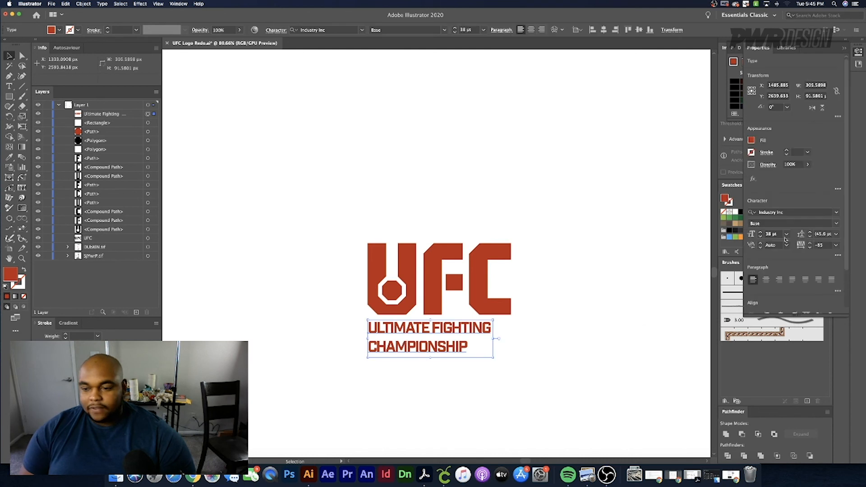
{"action": "left_click", "coordinate": [810, 237]}
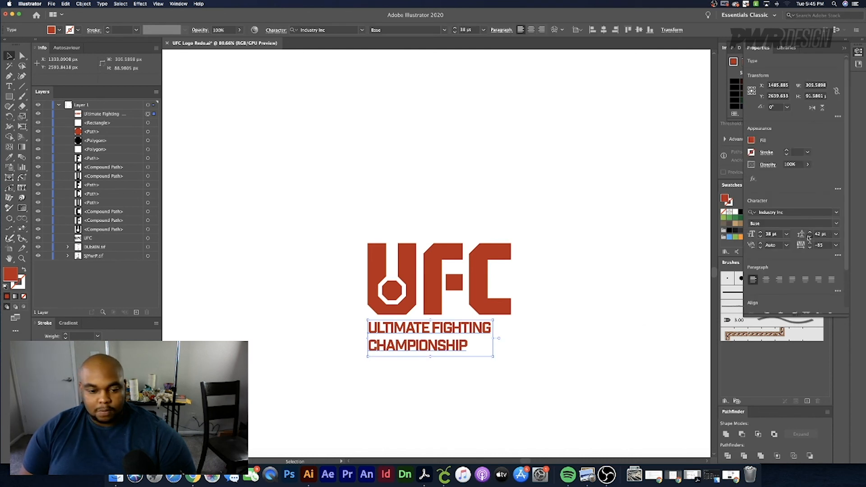
{"action": "left_click", "coordinate": [810, 237]}
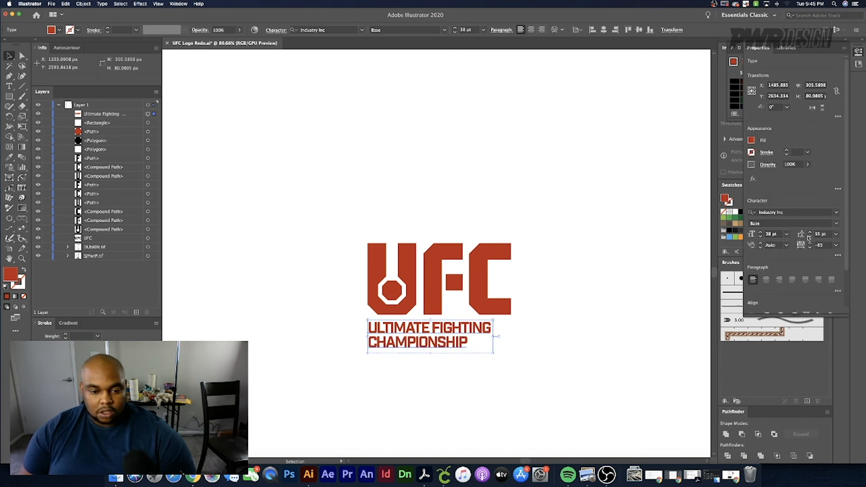
{"action": "left_click", "coordinate": [332, 226]}
{"action": "left_click", "coordinate": [413, 328]}
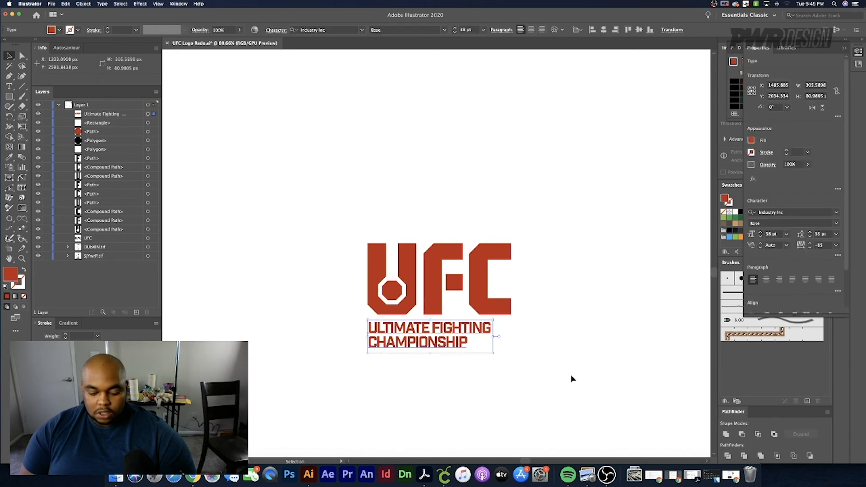
- Nudge the tagline up about 12 px to narrow the gap beneath the UFC letters
{"action": "key", "text": "Up"}
{"action": "key", "text": "Up"}
{"action": "key", "text": "Up"}
{"action": "key", "text": "Up"}
{"action": "key", "text": "Up"}
{"action": "key", "text": "Up"}
{"action": "key", "text": "Up"}
{"action": "key", "text": "Up"}
{"action": "key", "text": "Up"}
{"action": "key", "text": "Up"}
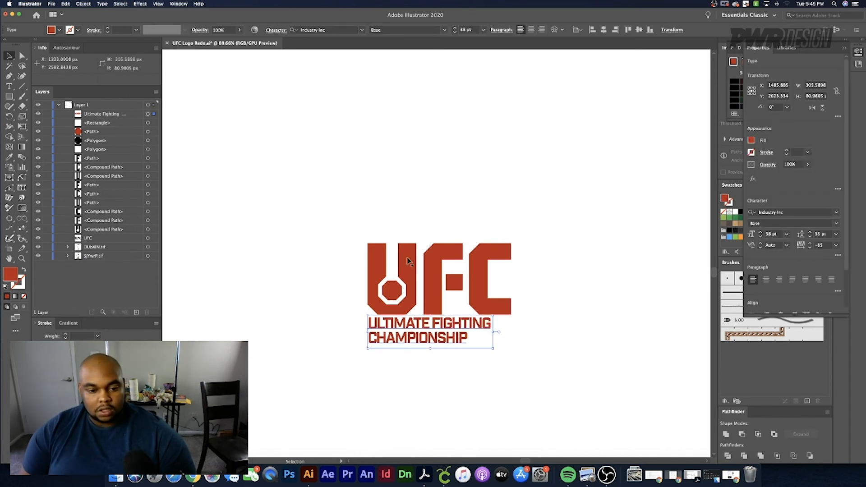
{"action": "left_click", "coordinate": [393, 246]}
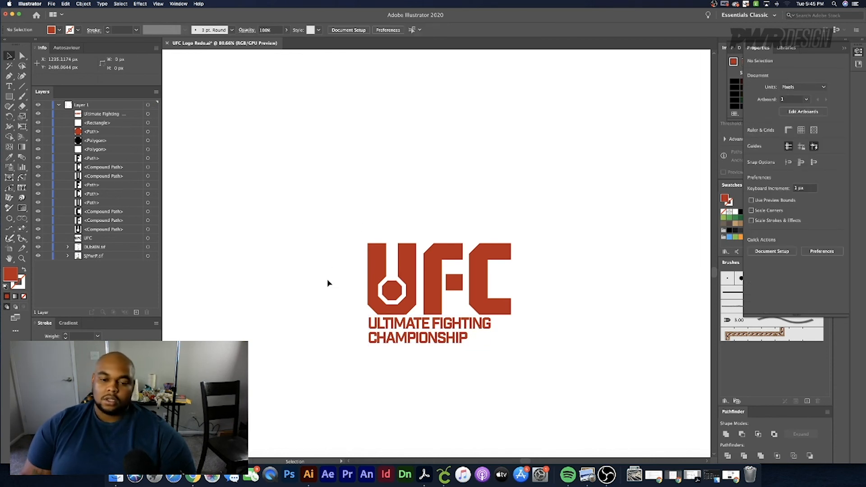
{"action": "scroll", "coordinate": [328, 283], "scroll_direction": "down", "scroll_amount": 3}
{"action": "scroll", "coordinate": [328, 283], "scroll_direction": "up", "scroll_amount": 5}
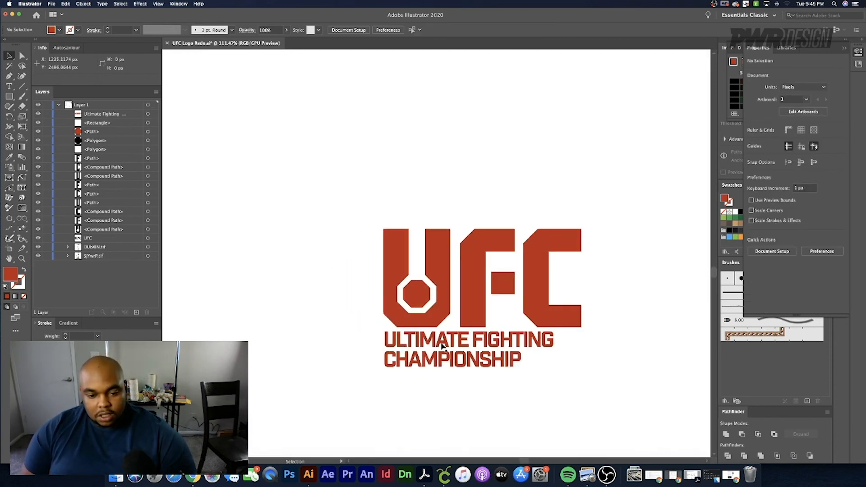
{"action": "left_click", "coordinate": [442, 346]}
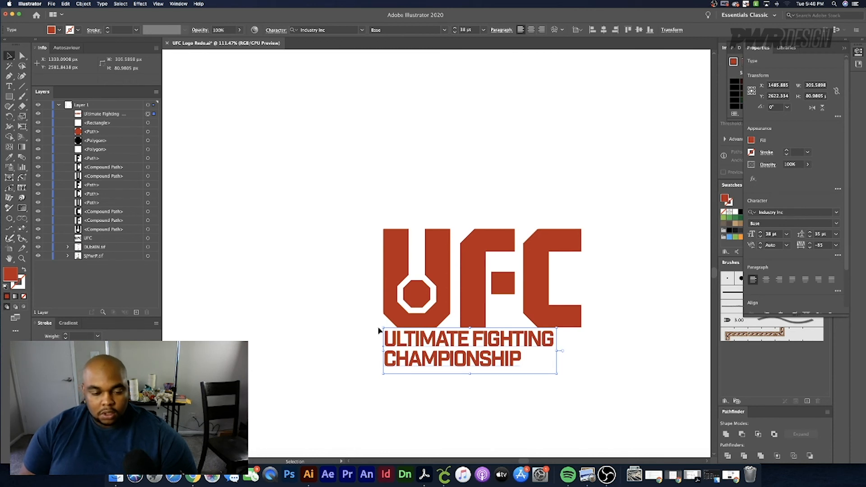
{"action": "left_click", "coordinate": [260, 288]}
- Enlarge the old UFC logo image to about 553 px wide and the new logo with its tagline to about 386 px wide
{"action": "scroll", "coordinate": [358, 369], "scroll_direction": "down", "scroll_amount": 1}
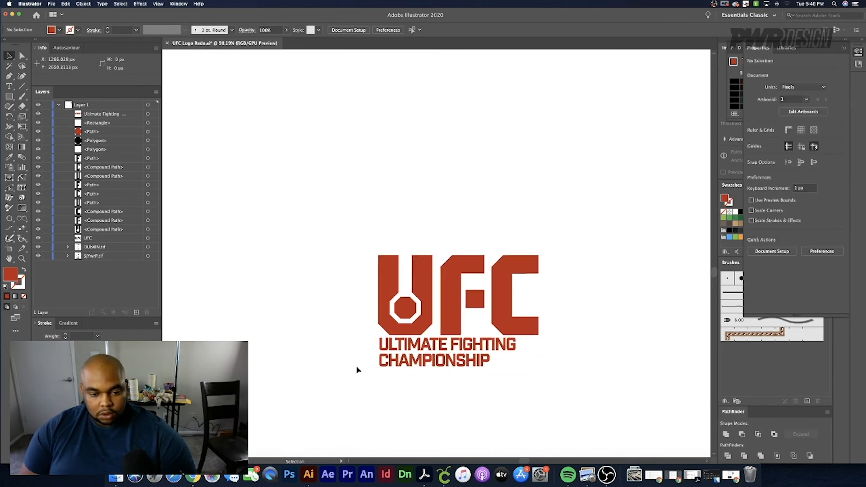
{"action": "scroll", "coordinate": [357, 370], "scroll_direction": "down", "scroll_amount": 2}
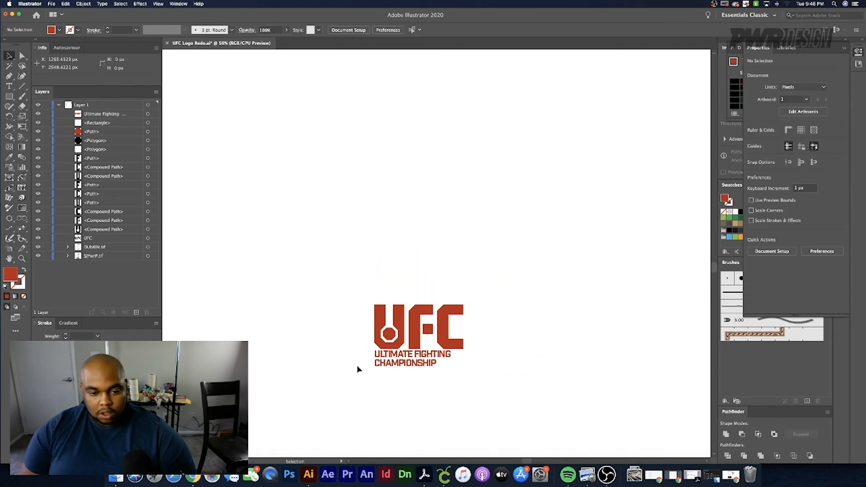
{"action": "scroll", "coordinate": [357, 369], "scroll_direction": "down", "scroll_amount": 2}
{"action": "scroll", "coordinate": [358, 368], "scroll_direction": "left", "scroll_amount": 10}
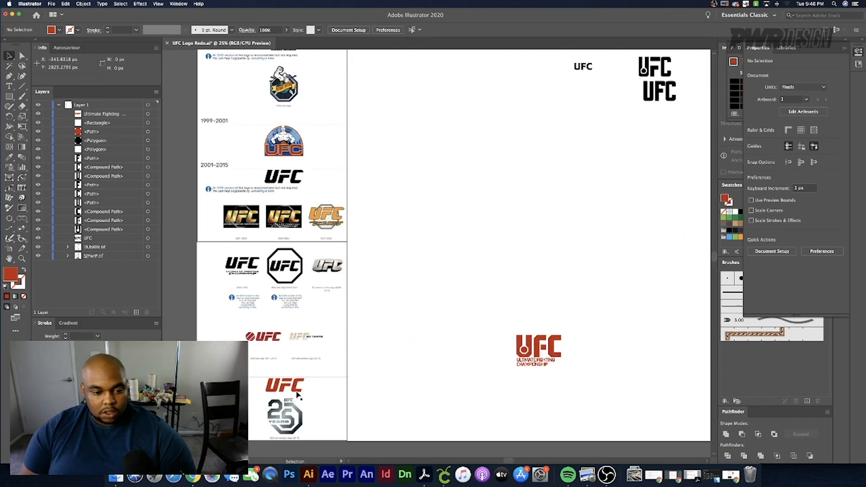
{"action": "left_click", "coordinate": [296, 395]}
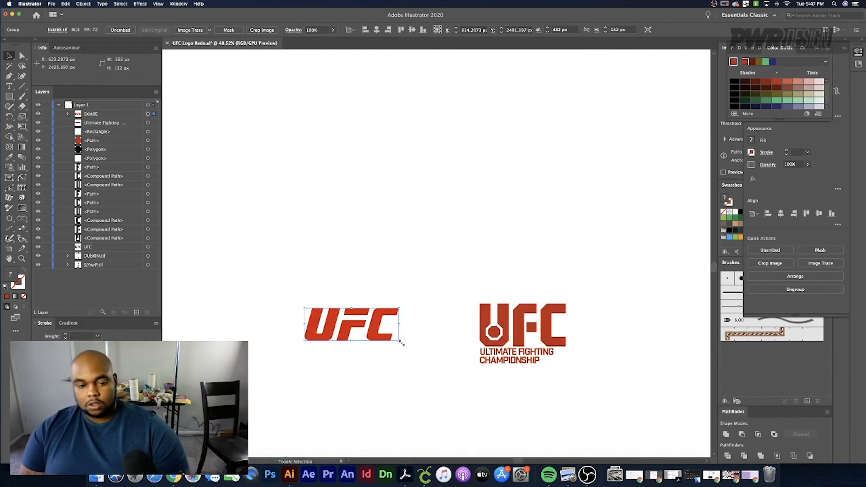
{"action": "left_click_drag", "start_coordinate": [401, 343], "coordinate": [374, 338]}
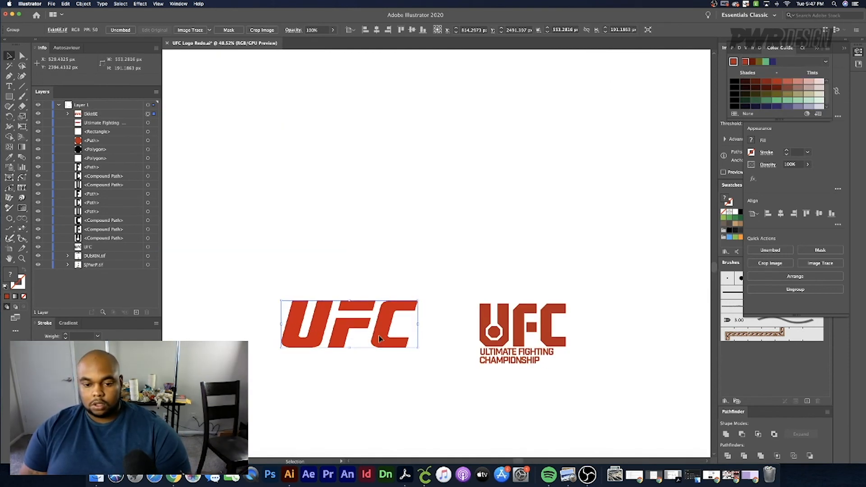
{"action": "left_click_drag", "start_coordinate": [585, 363], "coordinate": [584, 362]}
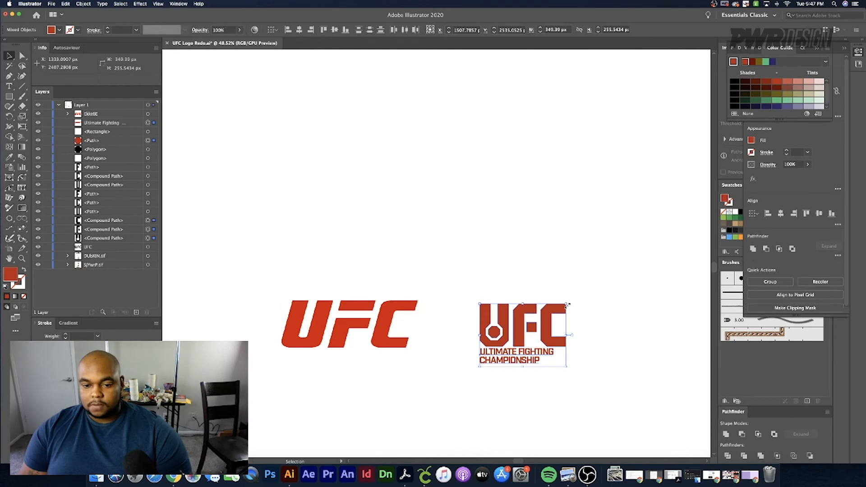
{"action": "left_click_drag", "start_coordinate": [571, 302], "coordinate": [574, 299]}
- Recolor the new logo and its tagline with the red sampled from the old UFC logo
{"action": "key", "text": "i"}
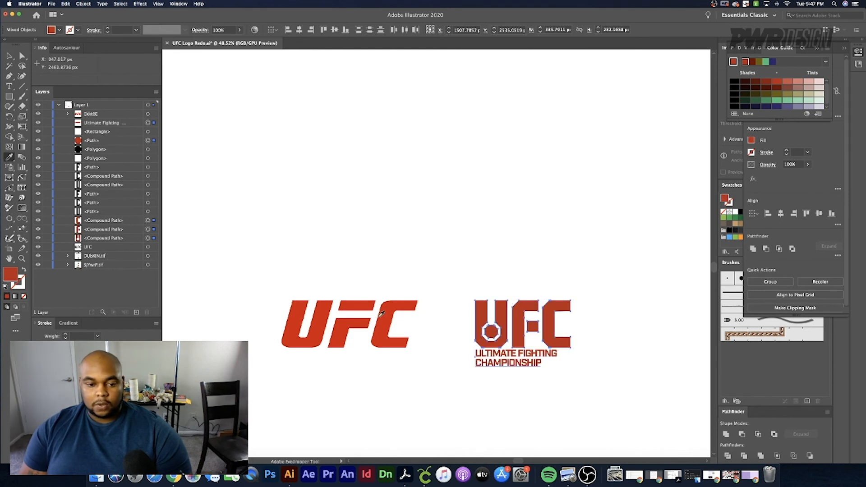
{"action": "left_click", "coordinate": [393, 310]}
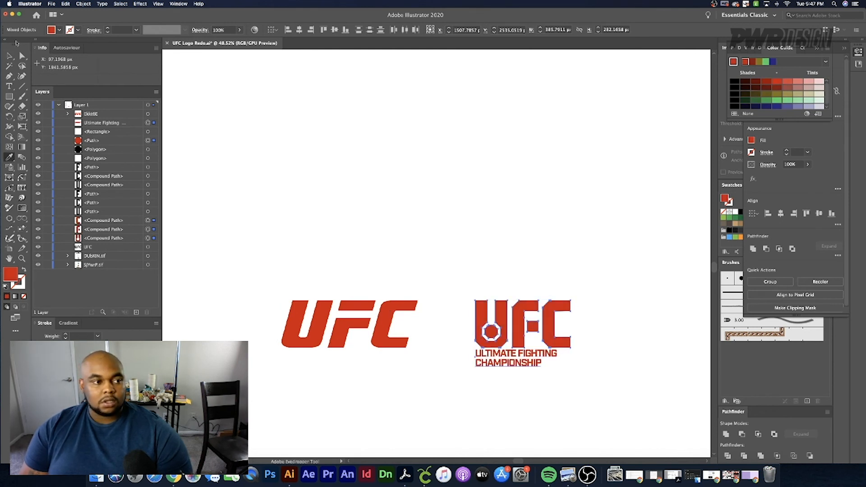
{"action": "key", "text": "v"}
{"action": "left_click", "coordinate": [324, 265]}
- Shift the new logo together with its tagline about 30 px to the right, away from the old logo
{"action": "scroll", "coordinate": [388, 255], "scroll_direction": "up", "scroll_amount": 3}
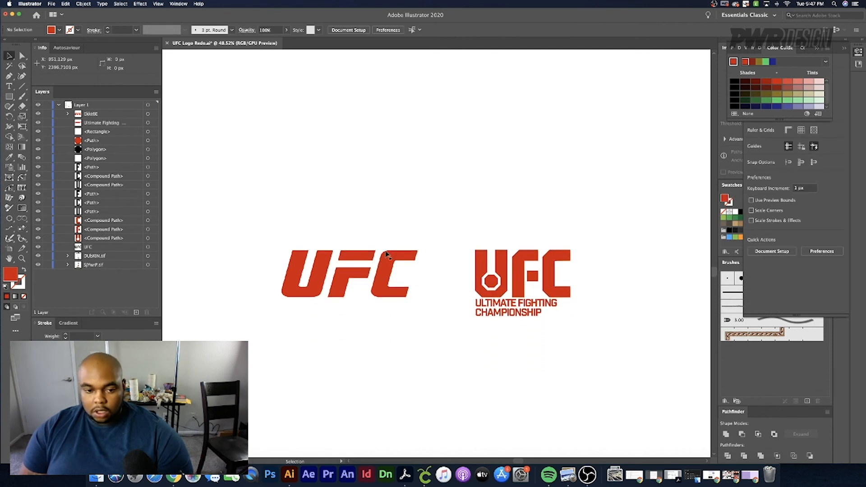
{"action": "scroll", "coordinate": [389, 254], "scroll_direction": "up", "scroll_amount": 1}
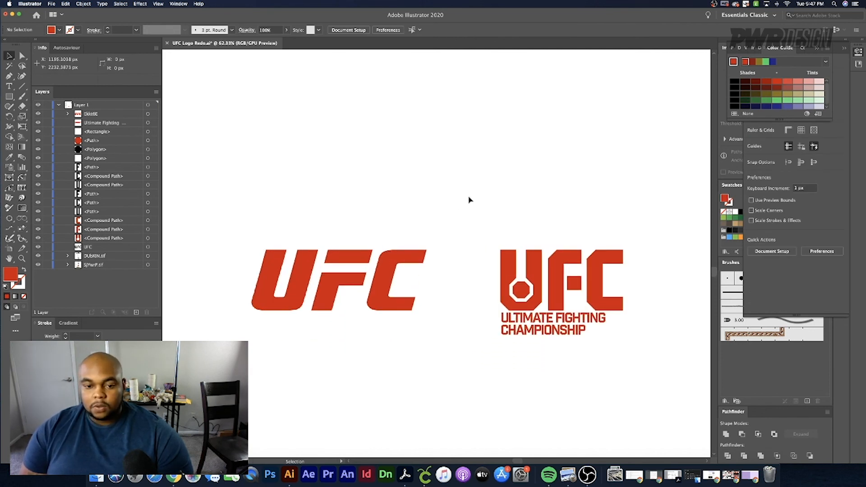
{"action": "left_click_drag", "start_coordinate": [486, 241], "coordinate": [646, 342]}
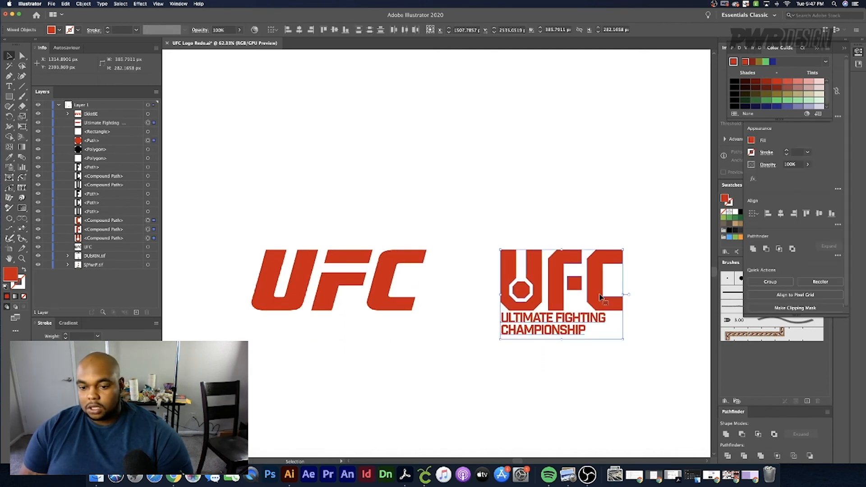
{"action": "left_click_drag", "start_coordinate": [600, 298], "coordinate": [609, 298]}
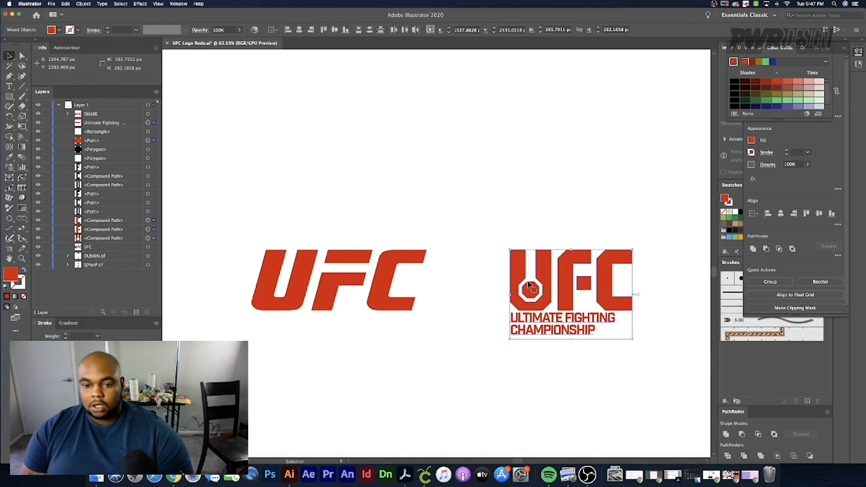
- Add a text label reading NEW and position it above the new logo
{"action": "left_click", "coordinate": [9, 85]}
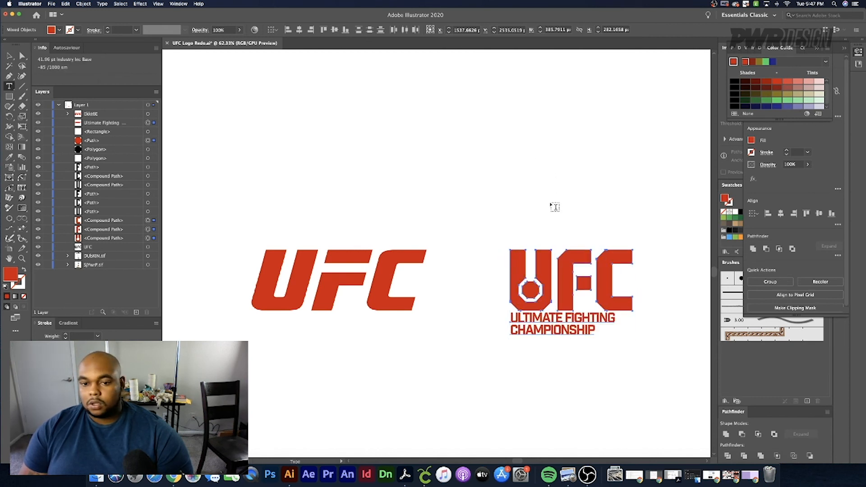
{"action": "left_click", "coordinate": [559, 203]}
{"action": "type", "text": "NEW"}
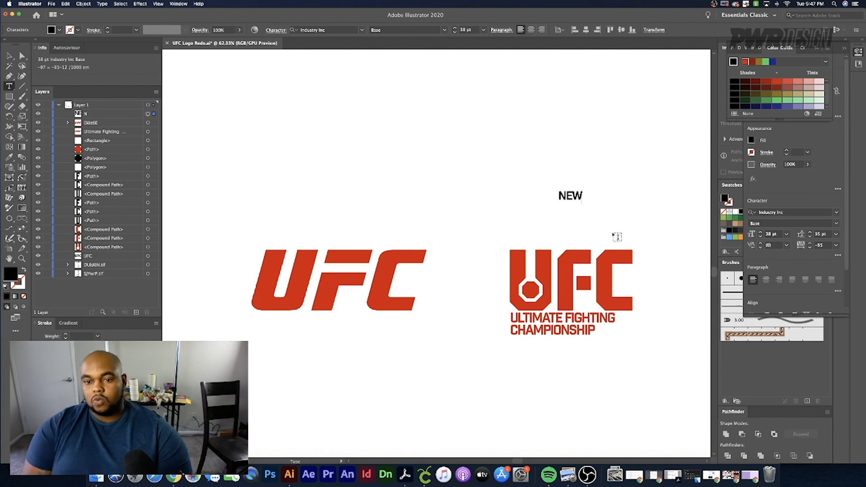
{"action": "left_click", "coordinate": [9, 55]}
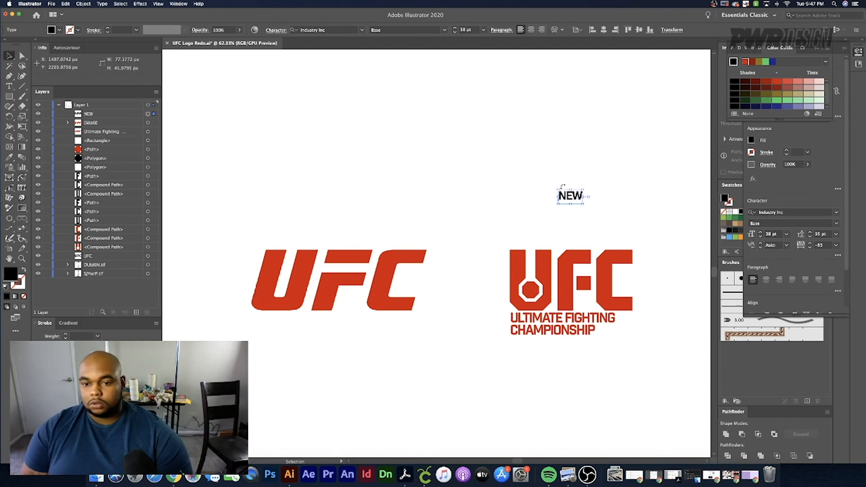
{"action": "left_click_drag", "start_coordinate": [570, 199], "coordinate": [316, 217]}
- Add a text label reading OLD above the old logo, level with the NEW label
{"action": "double_click", "coordinate": [350, 217]}
{"action": "type", "text": "OLD"}
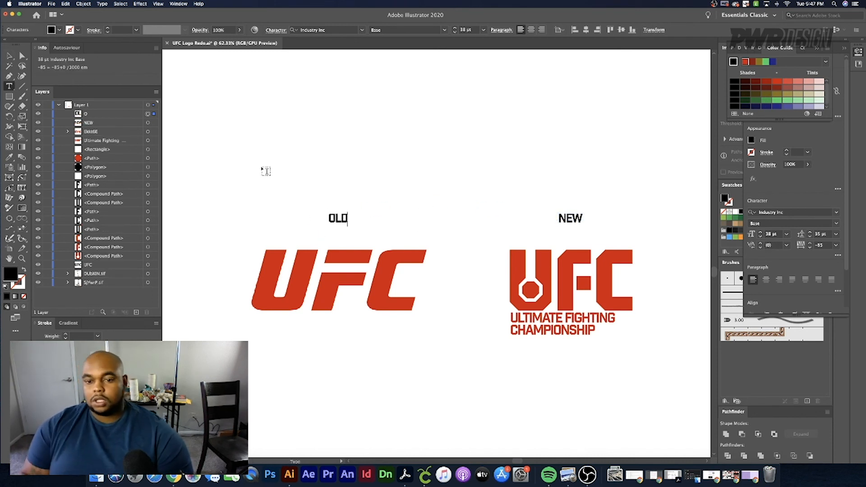
{"action": "key", "text": "Escape"}
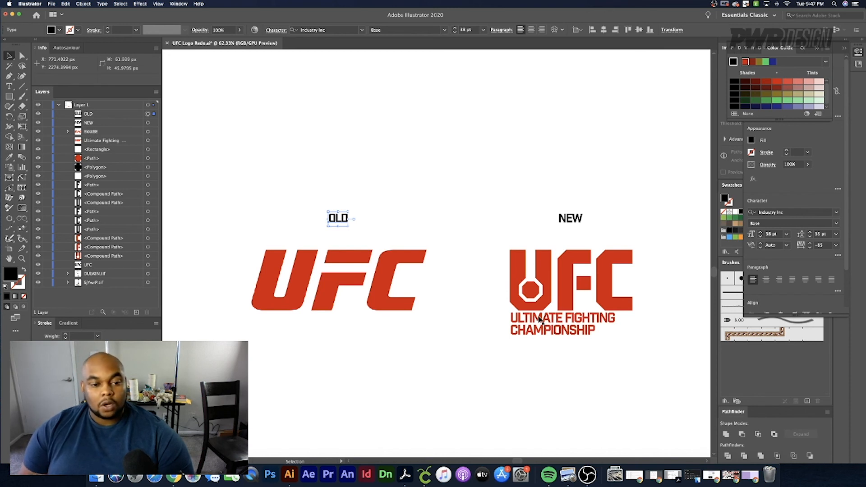
{"action": "left_click", "coordinate": [492, 348]}
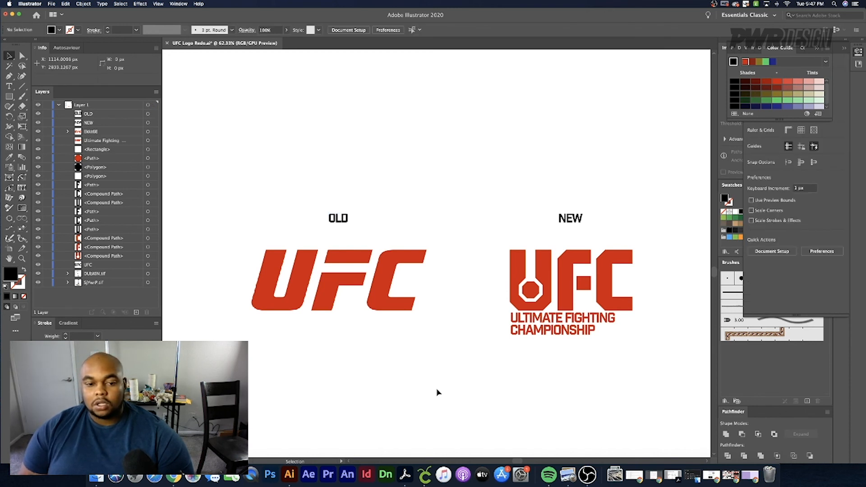